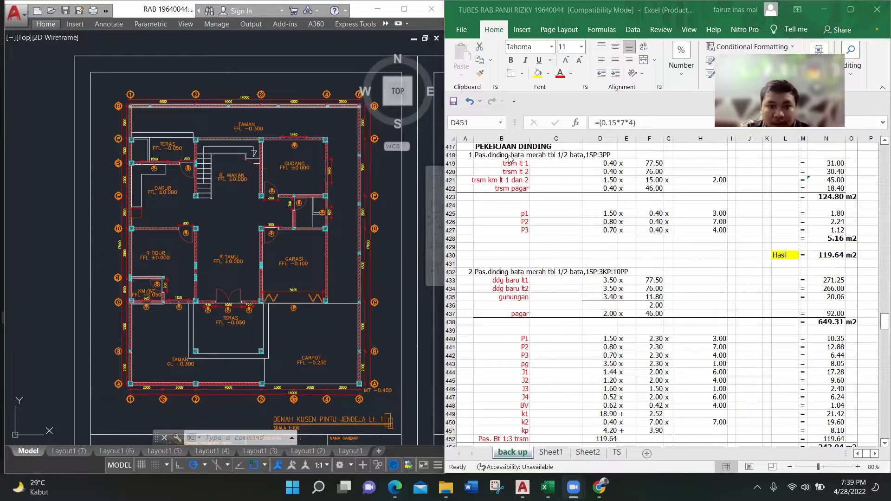
Tick the trsm lt 1 wall length in row 419 and bring the Lt. 2 door and window plan into view
{"action": "left_click", "coordinate": [331, 82]}
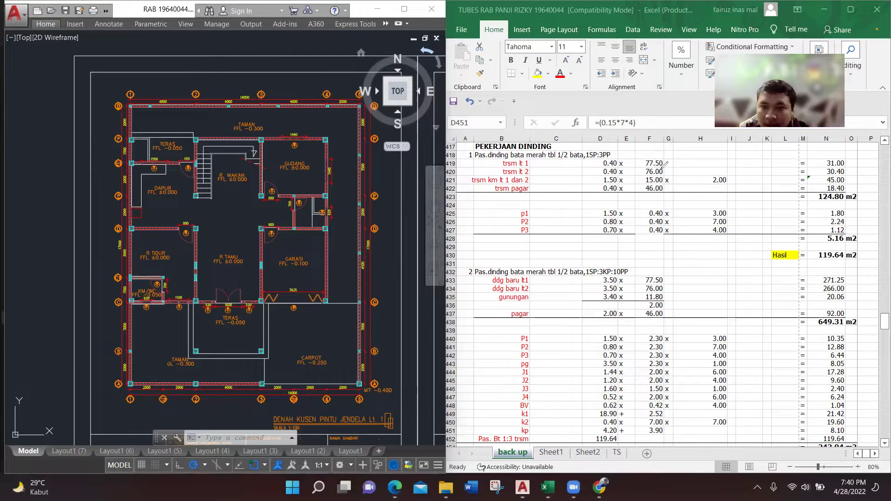
{"action": "left_click_drag", "start_coordinate": [664, 168], "coordinate": [673, 161]}
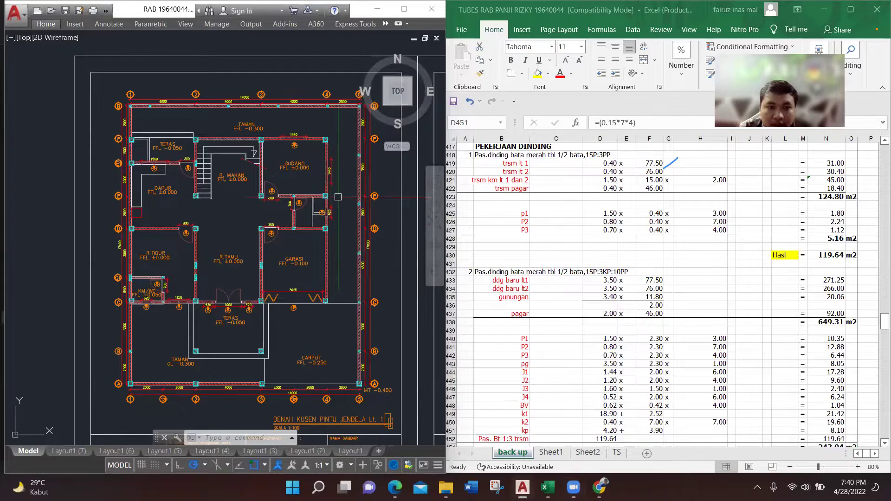
{"action": "mouse_move", "coordinate": [338, 197]}
{"action": "left_mouse_down"}
{"action": "mouse_move", "coordinate": [309, 219]}
{"action": "mouse_move", "coordinate": [153, 207]}
{"action": "mouse_move", "coordinate": [189, 217]}
{"action": "left_mouse_up"}
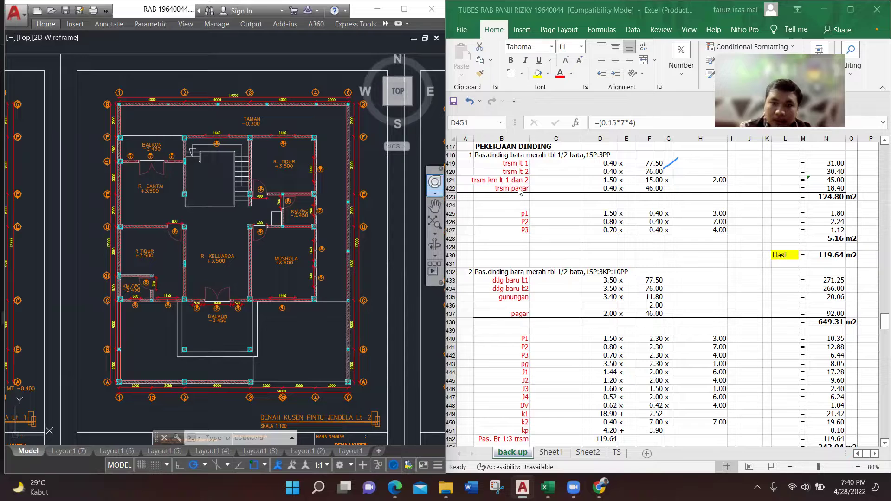
Examine the bedroom and KM/WC walls on the Lt. 2 plan against the trsm lt 2 and trsm km rows
{"action": "mouse_move", "coordinate": [290, 276]}
{"action": "left_mouse_down"}
{"action": "mouse_move", "coordinate": [379, 271]}
{"action": "mouse_move", "coordinate": [393, 238]}
{"action": "left_mouse_up"}
{"action": "scroll", "coordinate": [361, 256], "scroll_direction": "down", "scroll_amount": 2}
{"action": "scroll", "coordinate": [361, 257], "scroll_direction": "up", "scroll_amount": 4}
{"action": "left_click_drag", "start_coordinate": [294, 261], "coordinate": [346, 254]}
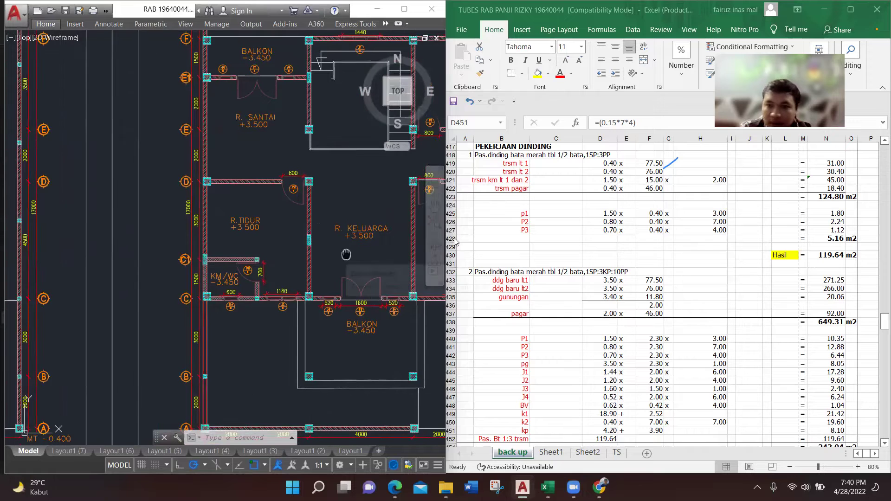
{"action": "scroll", "coordinate": [371, 249], "scroll_direction": "up", "scroll_amount": 2}
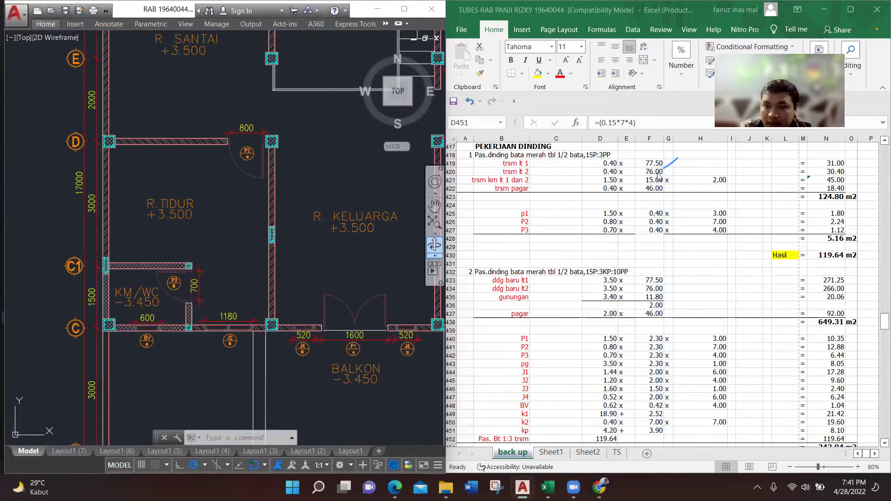
{"action": "left_click", "coordinate": [612, 180]}
{"action": "left_click", "coordinate": [613, 181]}
{"action": "key", "text": "Escape"}
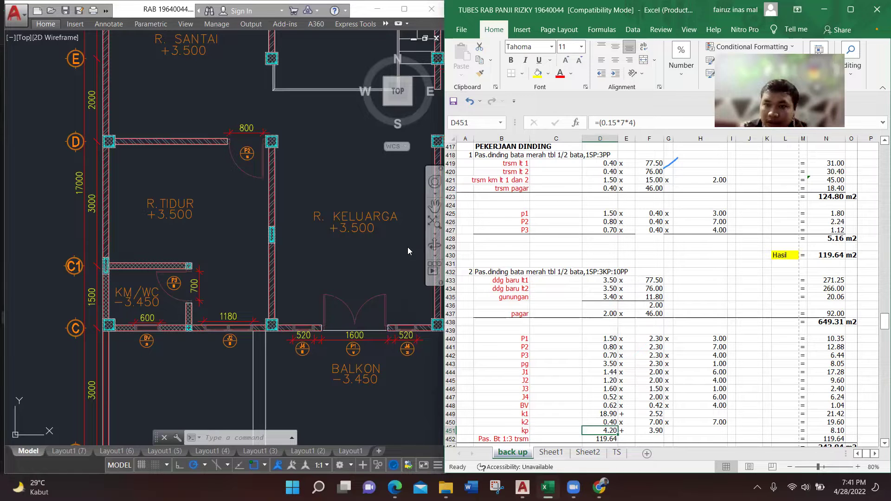
Return to the Lt. 1 plan and examine the perimeter fence walls for the trsm pagar row
{"action": "scroll", "coordinate": [407, 247], "scroll_direction": "down", "scroll_amount": 5}
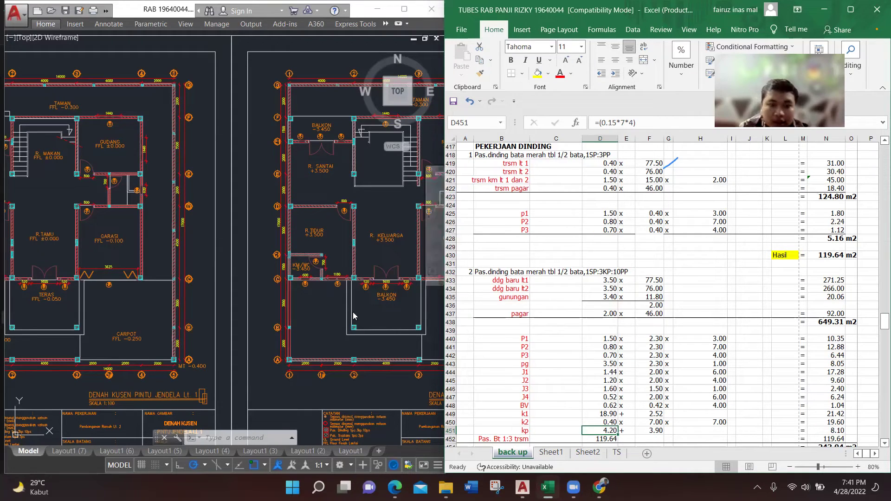
{"action": "mouse_move", "coordinate": [337, 312]}
{"action": "left_mouse_down"}
{"action": "mouse_move", "coordinate": [320, 298]}
{"action": "mouse_move", "coordinate": [498, 268]}
{"action": "left_mouse_up"}
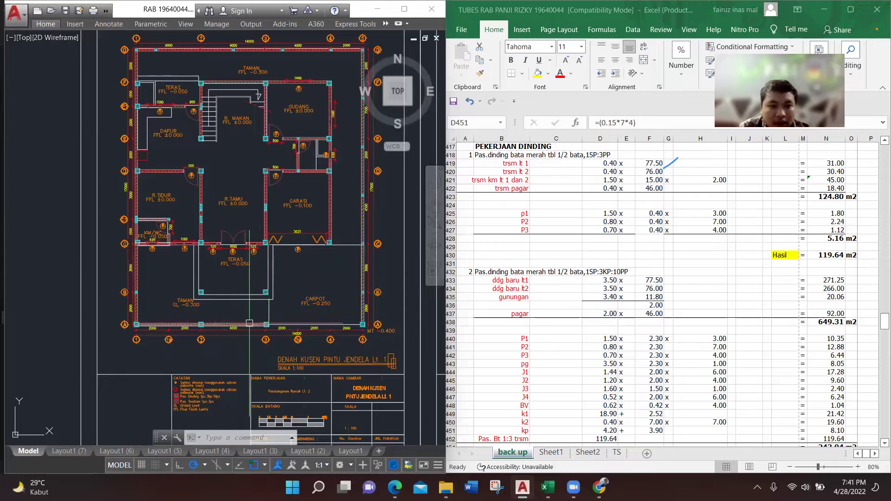
{"action": "left_click_drag", "start_coordinate": [138, 315], "coordinate": [135, 336]}
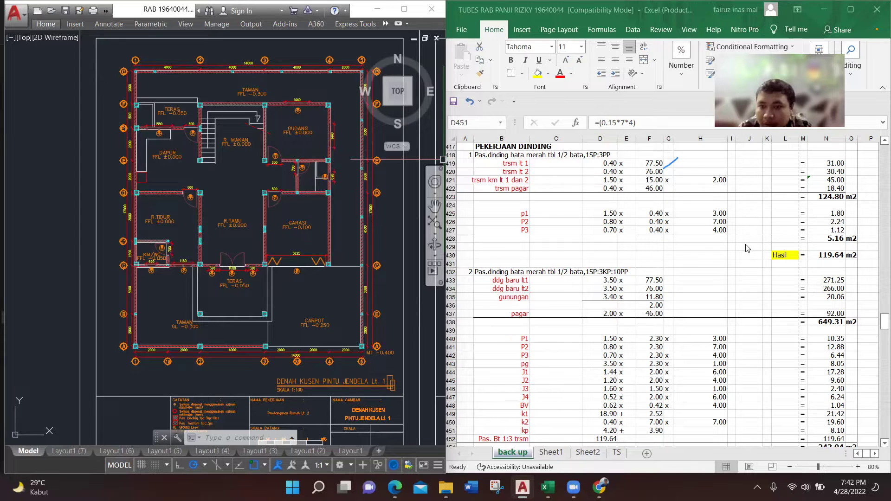
Review the 1SP:3KP:10PP brick wall section in the worksheet against the wall layout of the Lt. 2 plan
{"action": "left_click", "coordinate": [671, 266]}
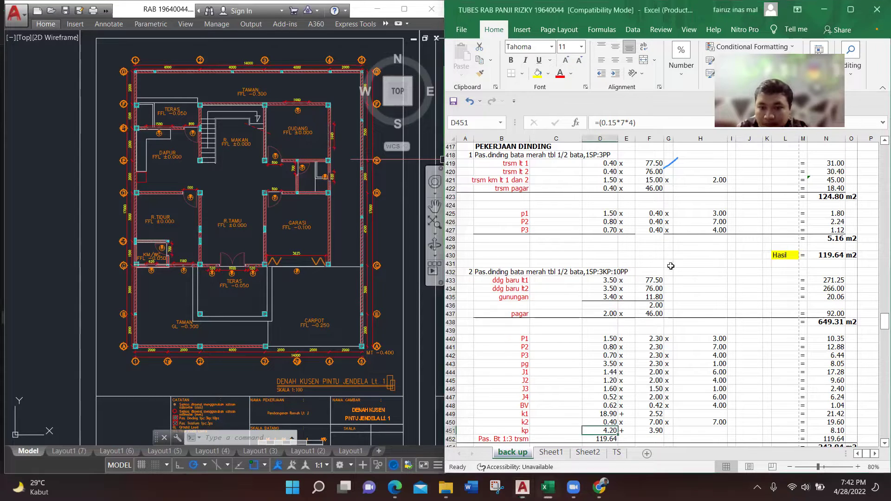
{"action": "scroll", "coordinate": [670, 266], "scroll_direction": "down", "scroll_amount": 2}
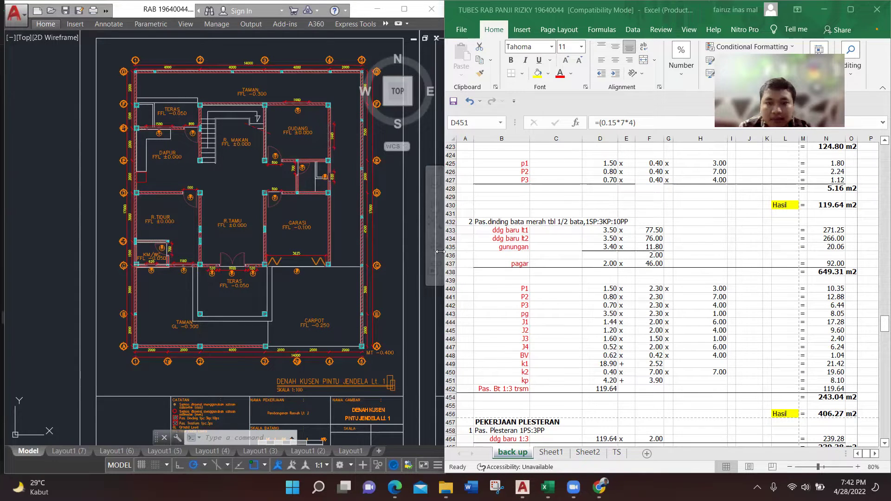
{"action": "left_click", "coordinate": [395, 254]}
{"action": "mouse_move", "coordinate": [280, 243]}
{"action": "left_mouse_down"}
{"action": "mouse_move", "coordinate": [184, 277]}
{"action": "mouse_move", "coordinate": [135, 238]}
{"action": "left_mouse_up"}
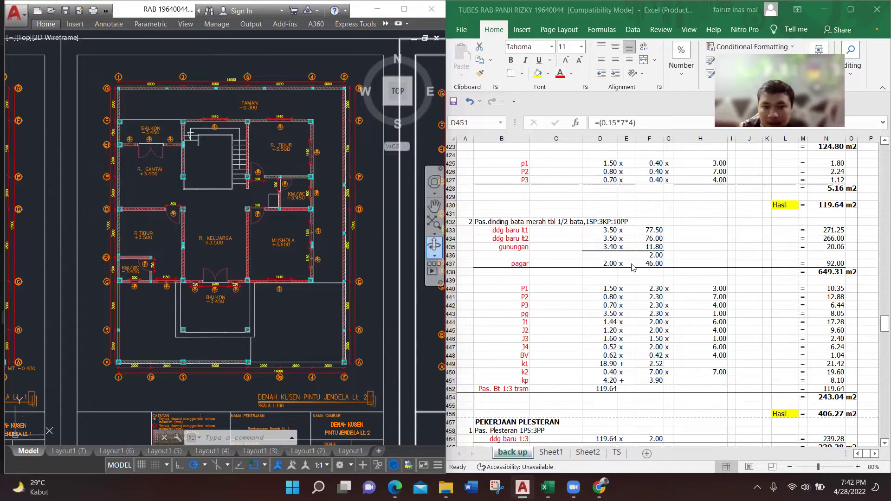
Locate the side elevation that shows the plain gable wall for the gunungan row
{"action": "left_click", "coordinate": [434, 222]}
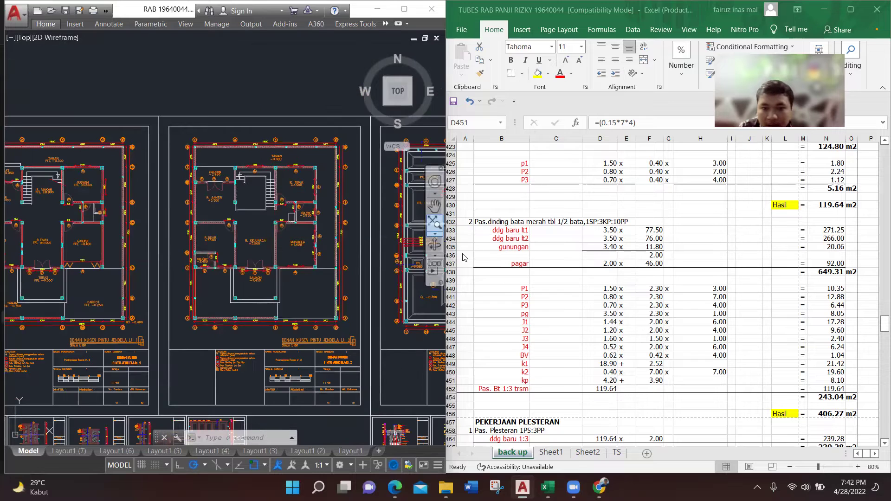
{"action": "key", "text": "Escape"}
{"action": "scroll", "coordinate": [366, 268], "scroll_direction": "down", "scroll_amount": 3}
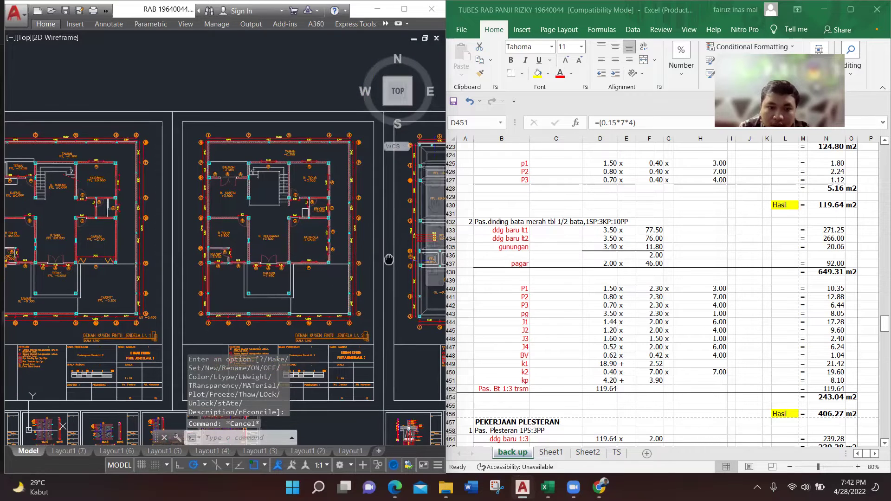
{"action": "scroll", "coordinate": [279, 291], "scroll_direction": "up", "scroll_amount": 3}
{"action": "scroll", "coordinate": [278, 290], "scroll_direction": "down", "scroll_amount": 5}
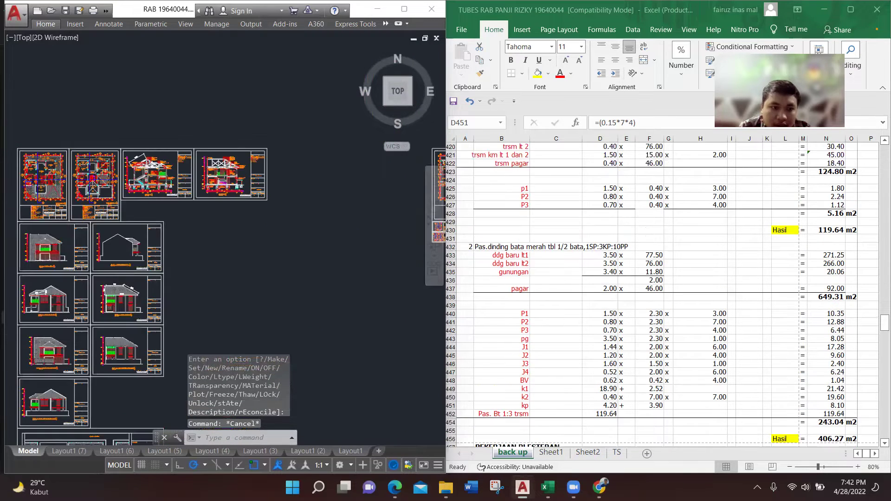
{"action": "scroll", "coordinate": [190, 261], "scroll_direction": "up", "scroll_amount": 2}
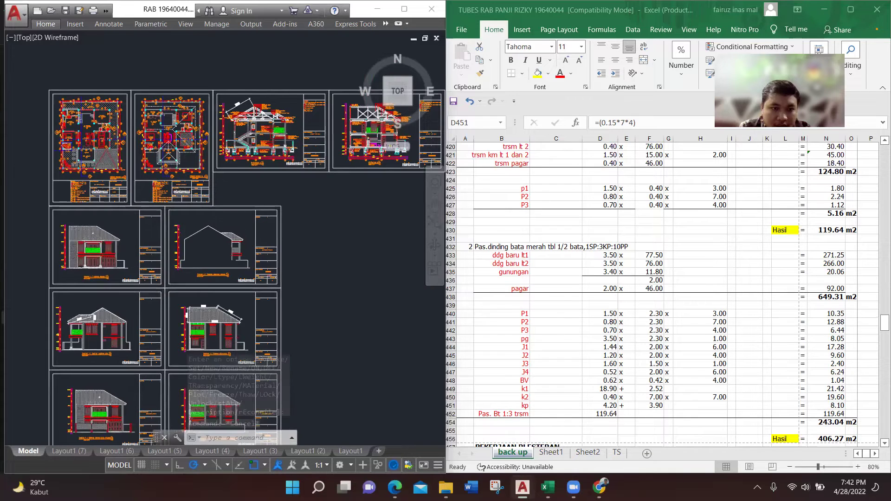
{"action": "scroll", "coordinate": [211, 233], "scroll_direction": "up", "scroll_amount": 2}
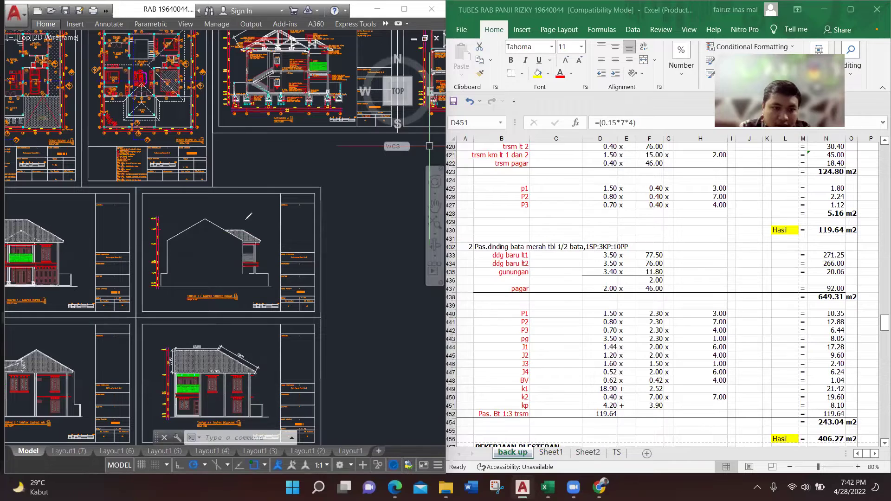
Circle the gable wall in the side elevation and the gunungan area in row 435, and clear the markings
{"action": "left_click_drag", "start_coordinate": [179, 213], "coordinate": [191, 215]}
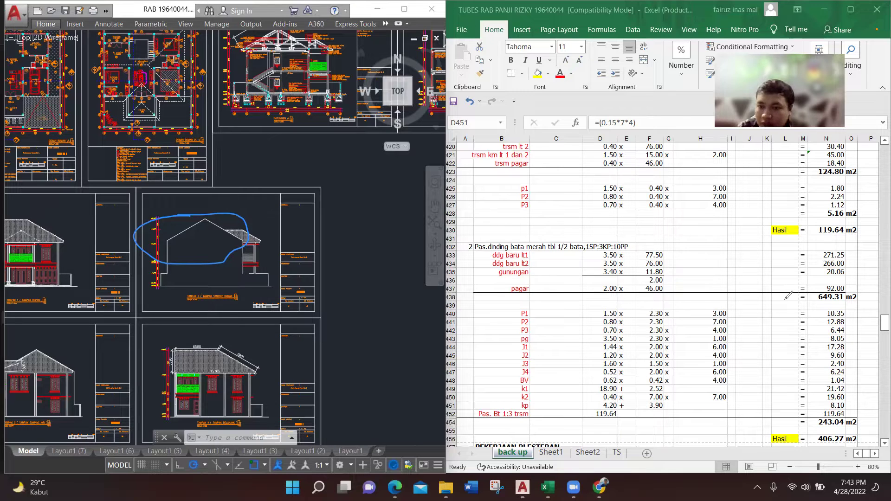
{"action": "mouse_move", "coordinate": [829, 274]}
{"action": "left_mouse_down"}
{"action": "mouse_move", "coordinate": [853, 267]}
{"action": "mouse_move", "coordinate": [823, 267]}
{"action": "mouse_move", "coordinate": [828, 276]}
{"action": "left_mouse_up"}
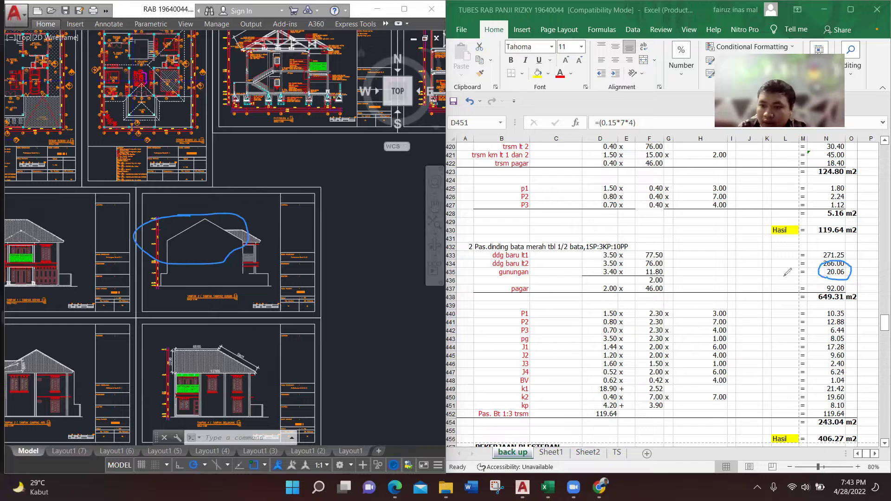
{"action": "left_click", "coordinate": [575, 44]}
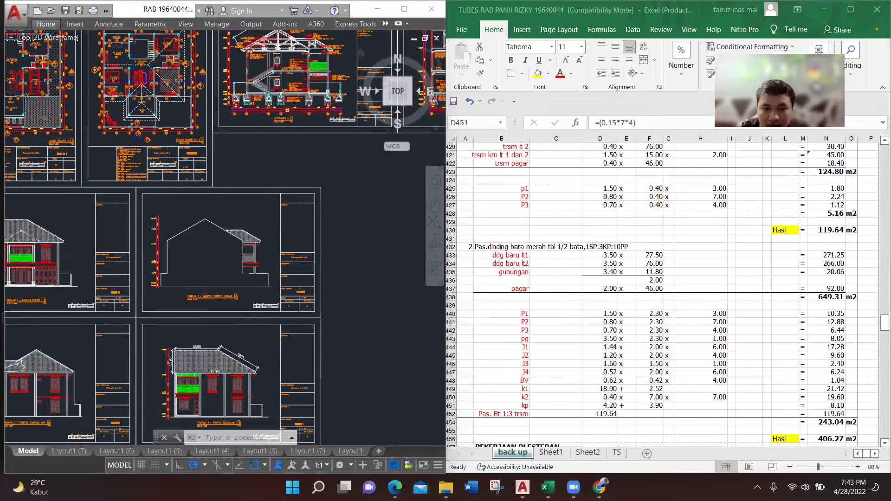
Examine the elevations outside the fence, including Tampak 7 from the left side, for the fence wall height
{"action": "scroll", "coordinate": [239, 311], "scroll_direction": "up", "scroll_amount": 2}
{"action": "scroll", "coordinate": [238, 311], "scroll_direction": "down", "scroll_amount": 2}
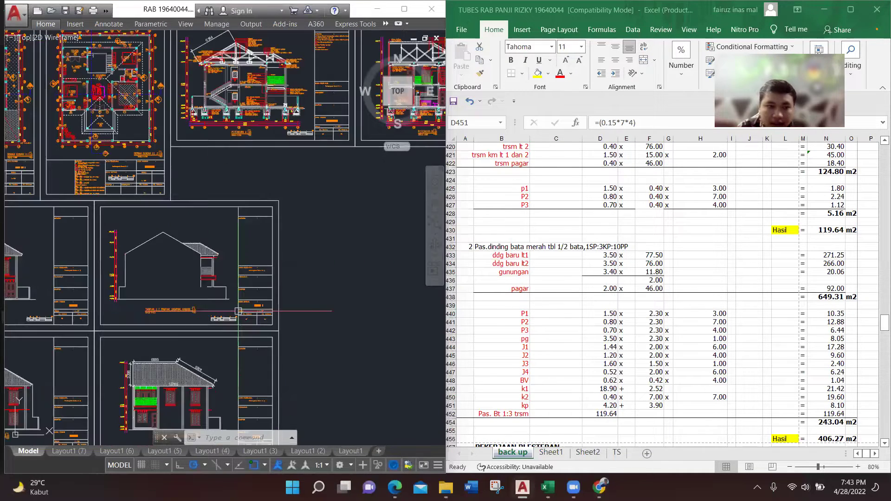
{"action": "left_click_drag", "start_coordinate": [238, 311], "coordinate": [395, 180]}
{"action": "left_click_drag", "start_coordinate": [195, 316], "coordinate": [258, 234]}
{"action": "left_click_drag", "start_coordinate": [266, 390], "coordinate": [268, 304]}
{"action": "scroll", "coordinate": [188, 363], "scroll_direction": "up", "scroll_amount": 2}
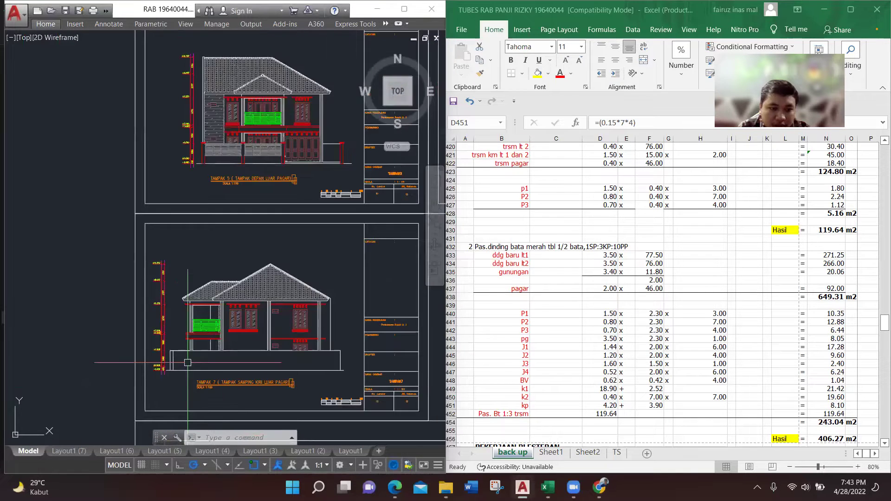
{"action": "scroll", "coordinate": [188, 363], "scroll_direction": "up", "scroll_amount": 2}
{"action": "scroll", "coordinate": [195, 334], "scroll_direction": "down", "scroll_amount": 3}
{"action": "scroll", "coordinate": [203, 308], "scroll_direction": "up", "scroll_amount": 1}
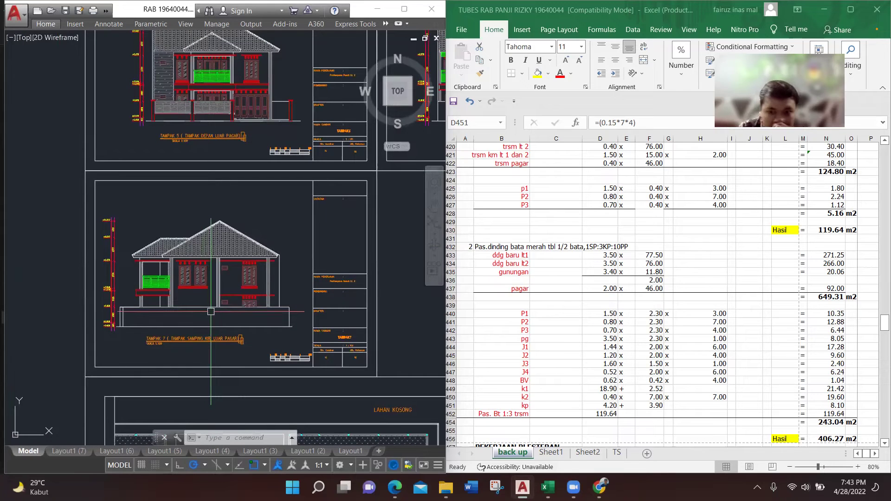
Review the fence wall row, the gross wall total and the list of opening deductions starting at P1 in B440
{"action": "left_click", "coordinate": [653, 289]}
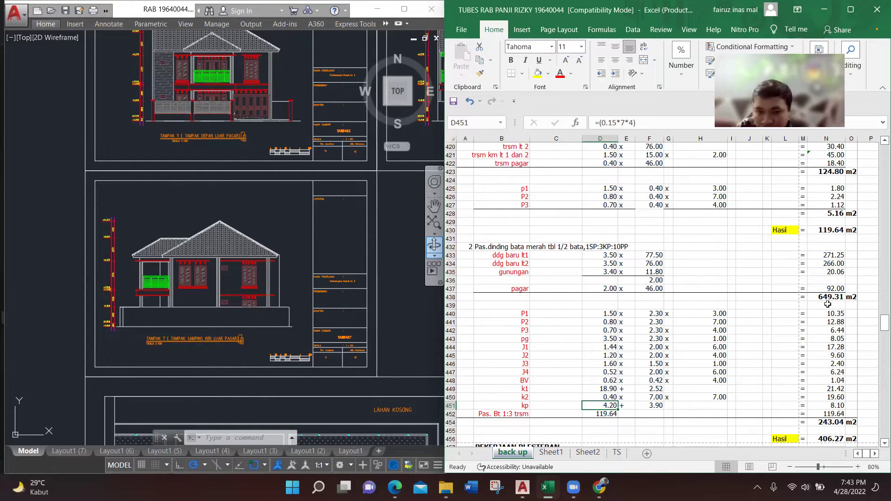
{"action": "left_click", "coordinate": [710, 321]}
{"action": "scroll", "coordinate": [671, 318], "scroll_direction": "down", "scroll_amount": 1}
{"action": "scroll", "coordinate": [671, 316], "scroll_direction": "down", "scroll_amount": 2}
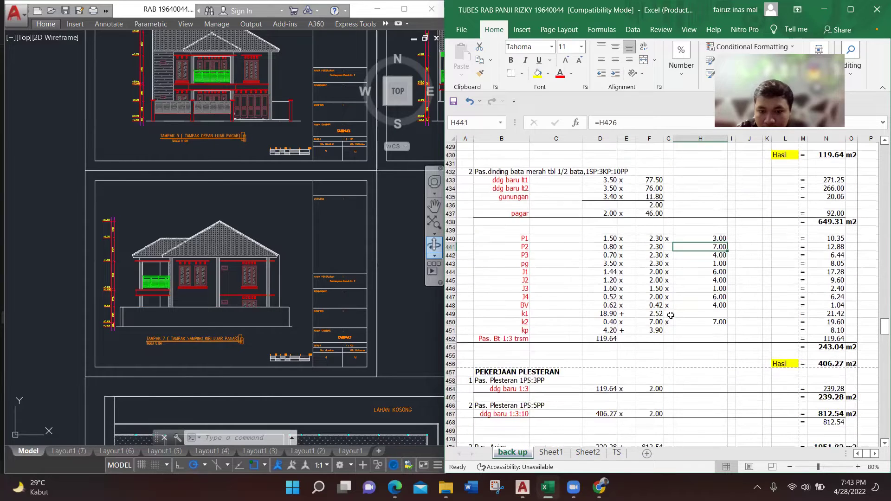
{"action": "scroll", "coordinate": [668, 311], "scroll_direction": "up", "scroll_amount": 1}
{"action": "left_click", "coordinate": [524, 264]}
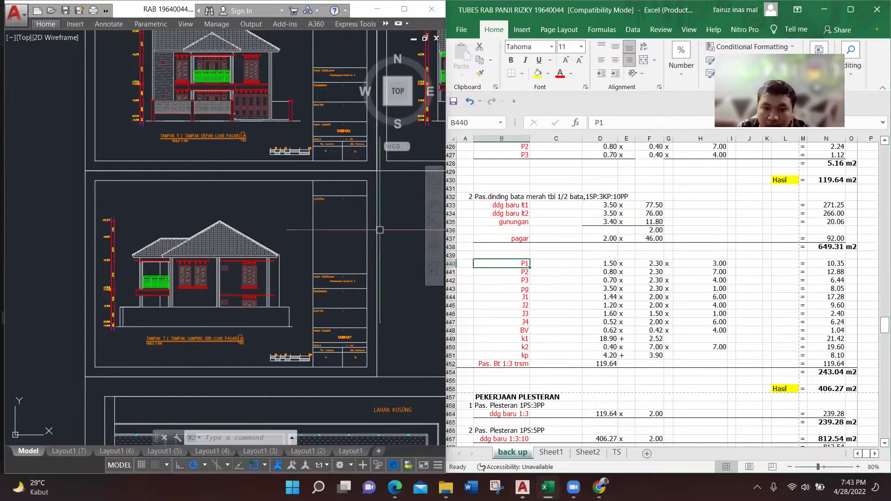
Inspect the P1 opening's dimensions in row 440 and the deductions total in row 454
{"action": "left_click_drag", "start_coordinate": [383, 234], "coordinate": [350, 244]}
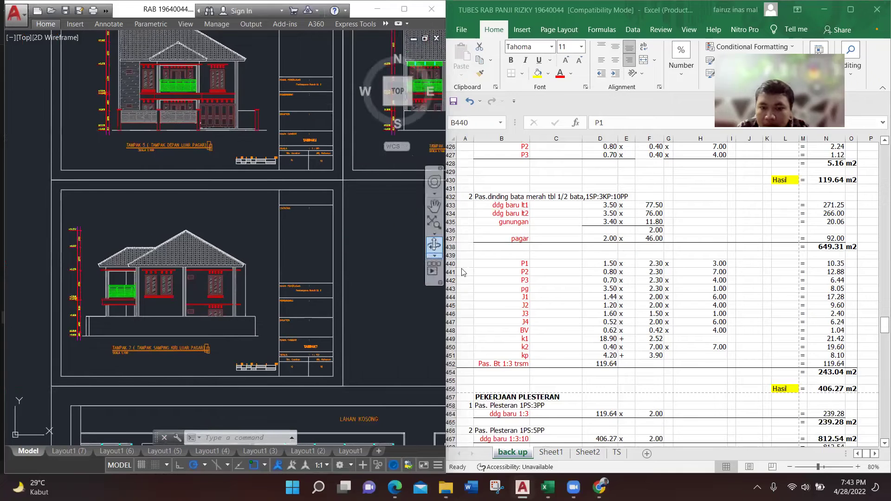
{"action": "left_click", "coordinate": [560, 265]}
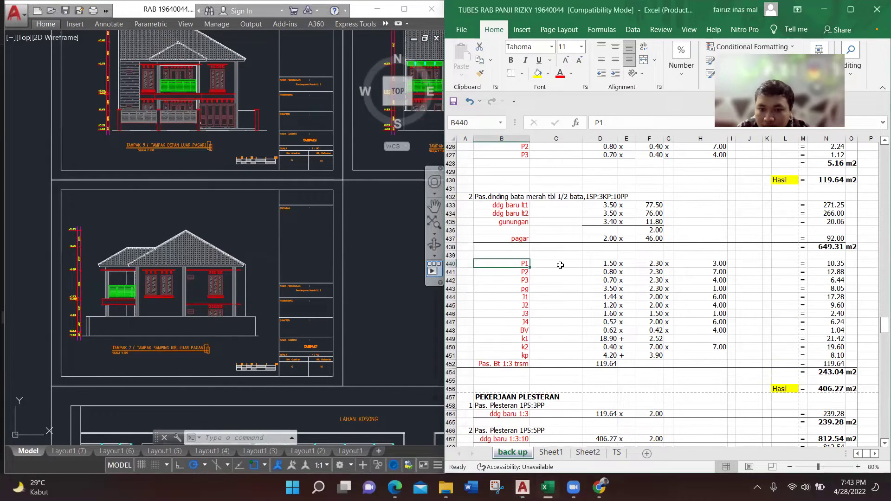
{"action": "left_click", "coordinate": [607, 265]}
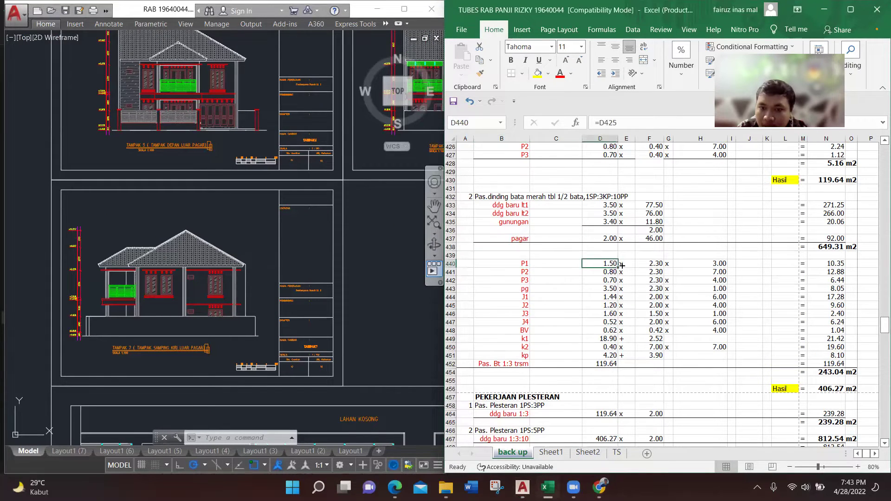
{"action": "left_click", "coordinate": [646, 265]}
{"action": "left_click", "coordinate": [758, 265]}
{"action": "left_click", "coordinate": [809, 372]}
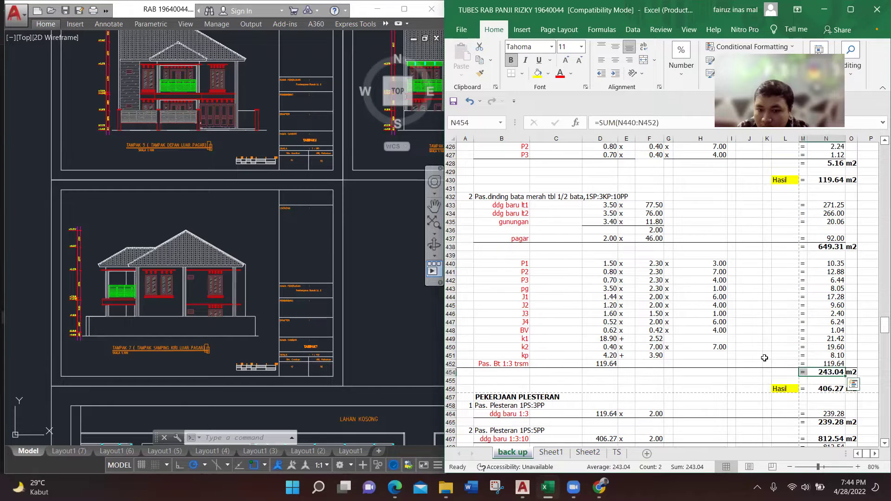
Inspect the formula of the net wall area result in N456
{"action": "left_click", "coordinate": [692, 371]}
{"action": "scroll", "coordinate": [586, 370], "scroll_direction": "down", "scroll_amount": 4}
{"action": "scroll", "coordinate": [697, 360], "scroll_direction": "up", "scroll_amount": 5}
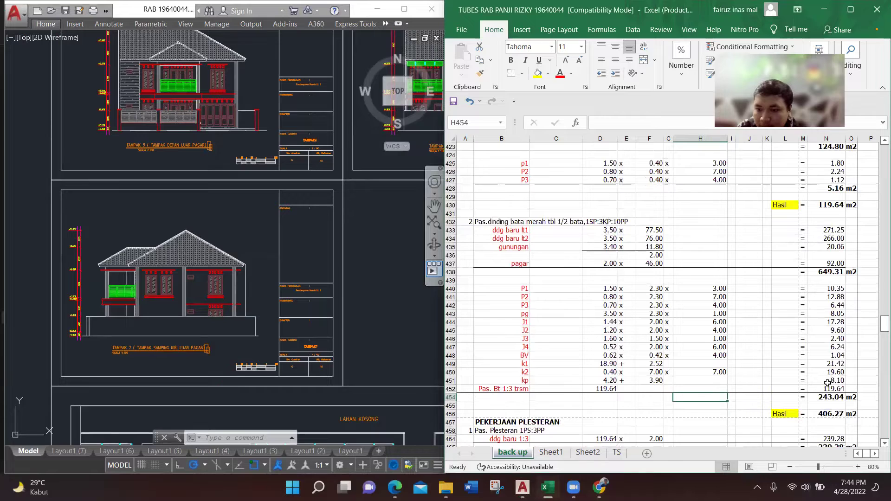
{"action": "left_click", "coordinate": [831, 414]}
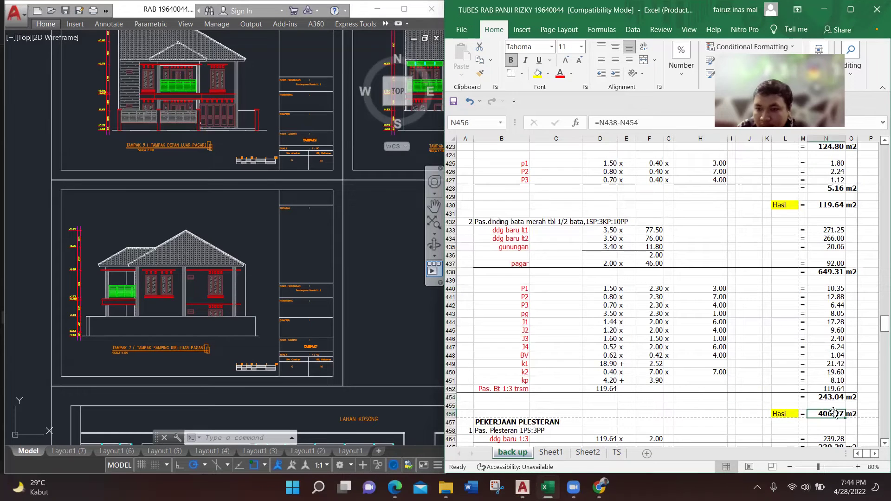
Review both brick wall calculations and open the deductions total in N454 to inspect its SUM range
{"action": "scroll", "coordinate": [824, 393], "scroll_direction": "up", "scroll_amount": 2}
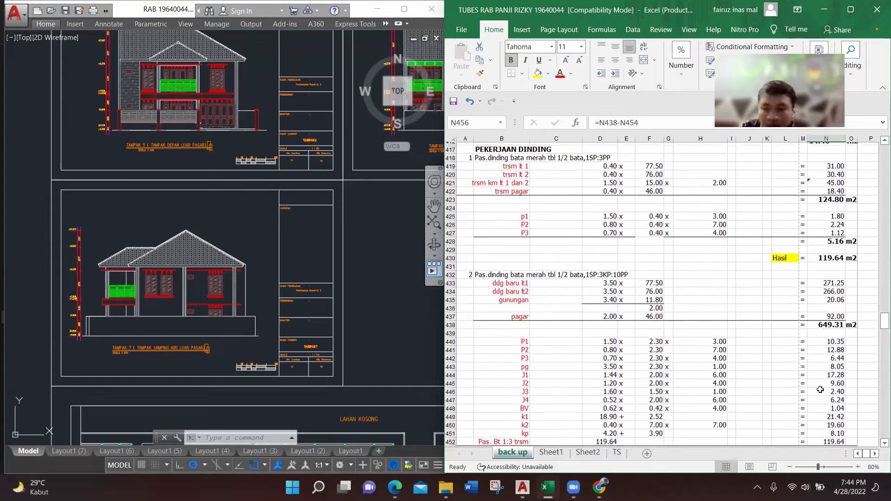
{"action": "scroll", "coordinate": [821, 391], "scroll_direction": "up", "scroll_amount": 1}
{"action": "scroll", "coordinate": [821, 393], "scroll_direction": "down", "scroll_amount": 3}
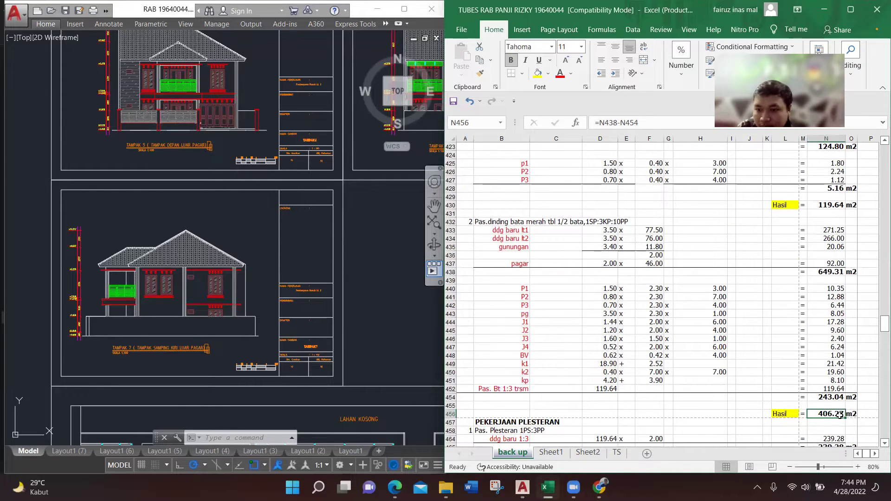
{"action": "double_click", "coordinate": [823, 398]}
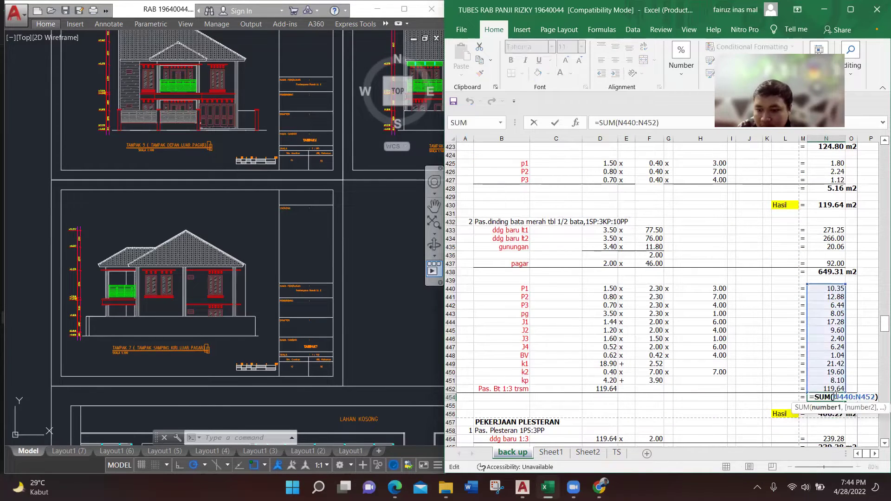
Close the deductions total formula in N454 and inspect the net brick wall area formula in N456
{"action": "key", "text": "ctrl+Return"}
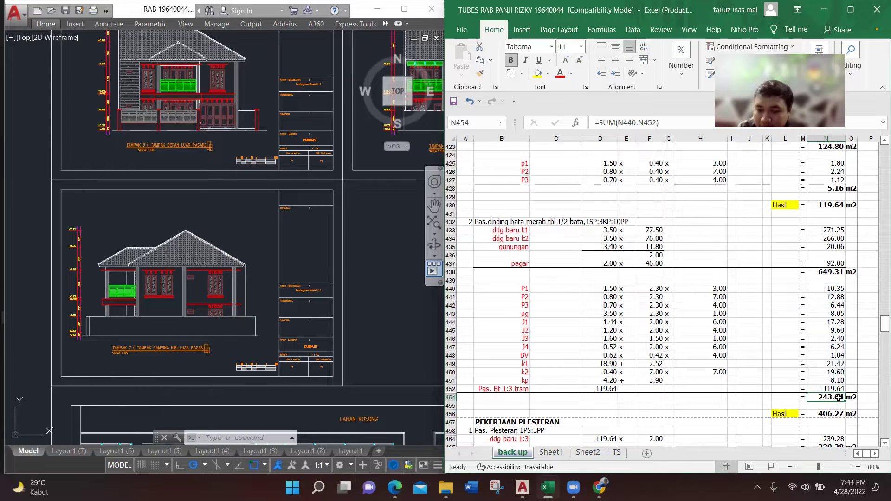
{"action": "scroll", "coordinate": [839, 397], "scroll_direction": "down", "scroll_amount": 3}
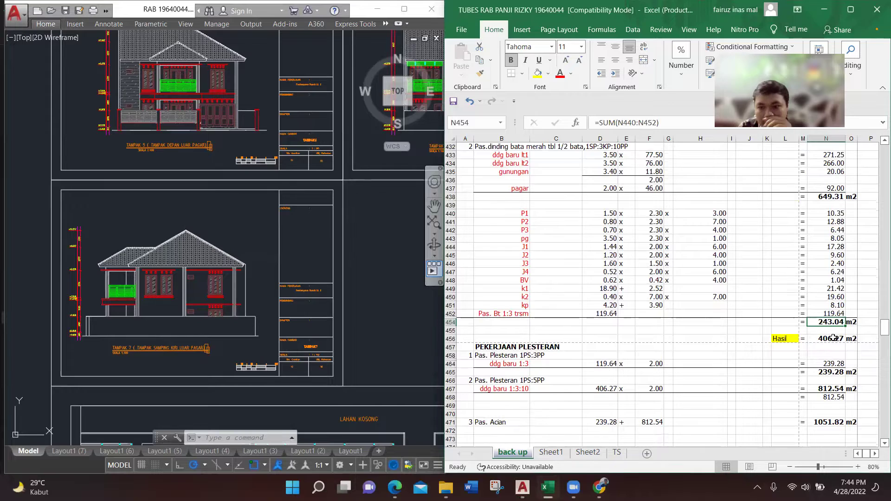
{"action": "scroll", "coordinate": [834, 337], "scroll_direction": "down", "scroll_amount": 1}
{"action": "left_click", "coordinate": [832, 313]}
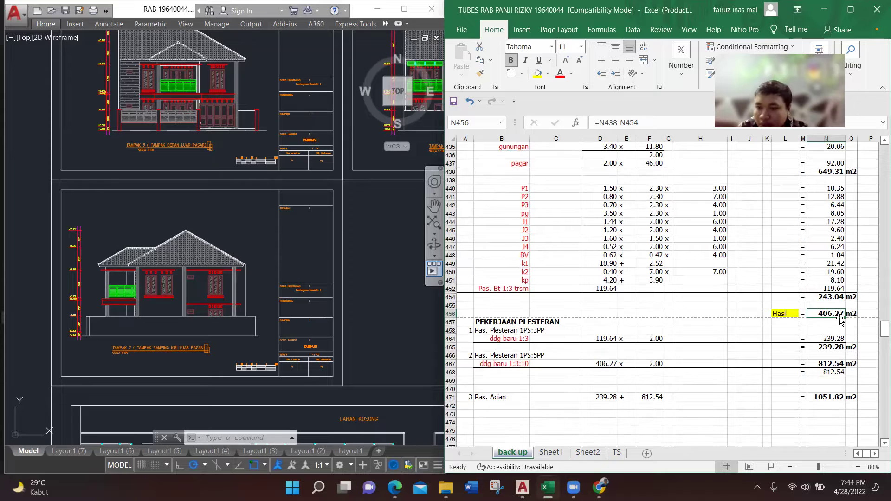
Inspect the first plastering item, Pas. Plesteran 1PS:3PP, checking the wall area in D464 and the result formula in N464
{"action": "scroll", "coordinate": [798, 327], "scroll_direction": "down", "scroll_amount": 2}
{"action": "left_click", "coordinate": [763, 325]}
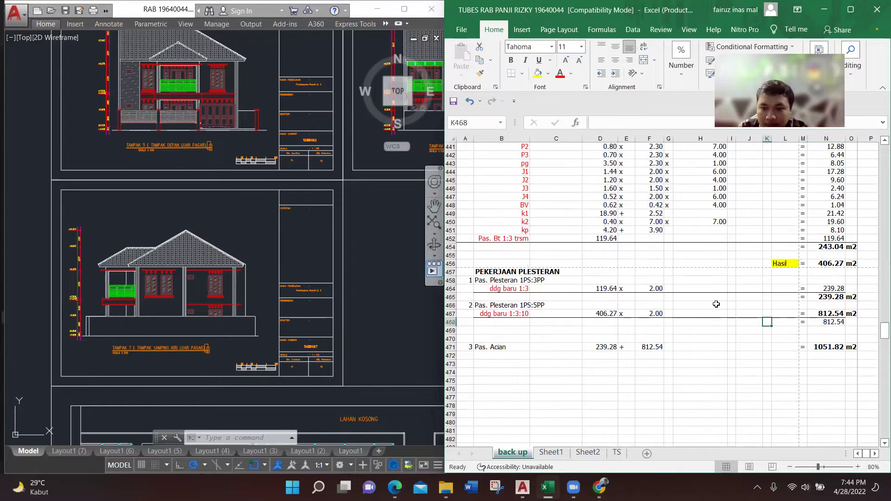
{"action": "scroll", "coordinate": [677, 312], "scroll_direction": "up", "scroll_amount": 1}
{"action": "scroll", "coordinate": [676, 310], "scroll_direction": "down", "scroll_amount": 2}
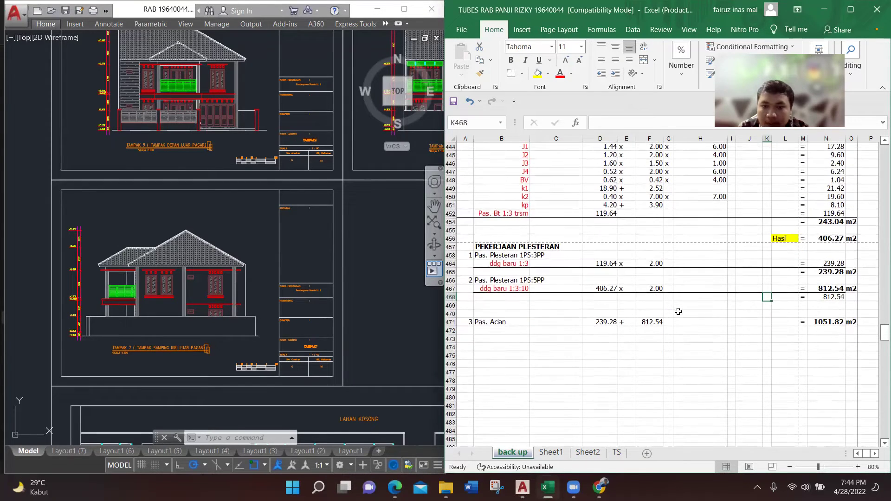
{"action": "scroll", "coordinate": [680, 311], "scroll_direction": "down", "scroll_amount": 3}
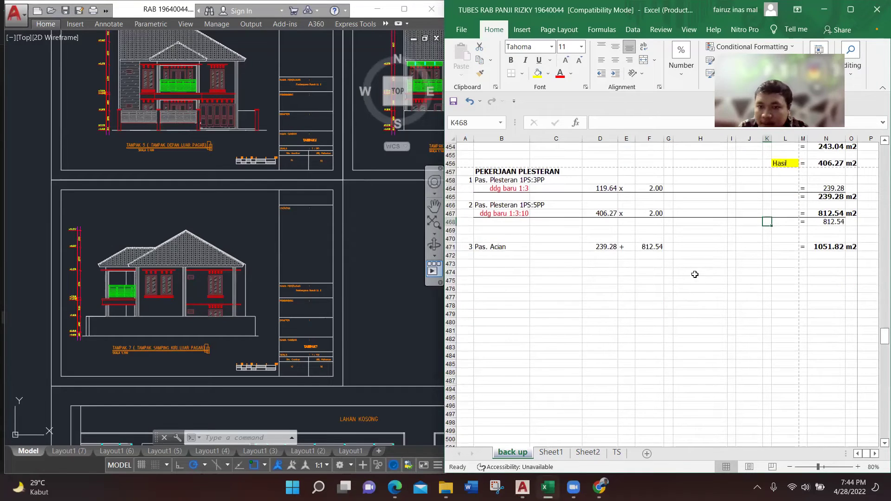
{"action": "left_click", "coordinate": [522, 189]}
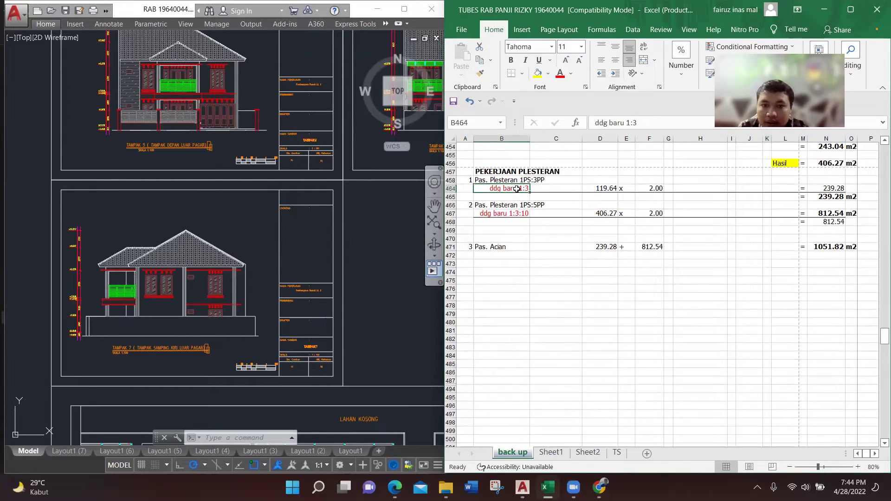
{"action": "left_click", "coordinate": [578, 188]}
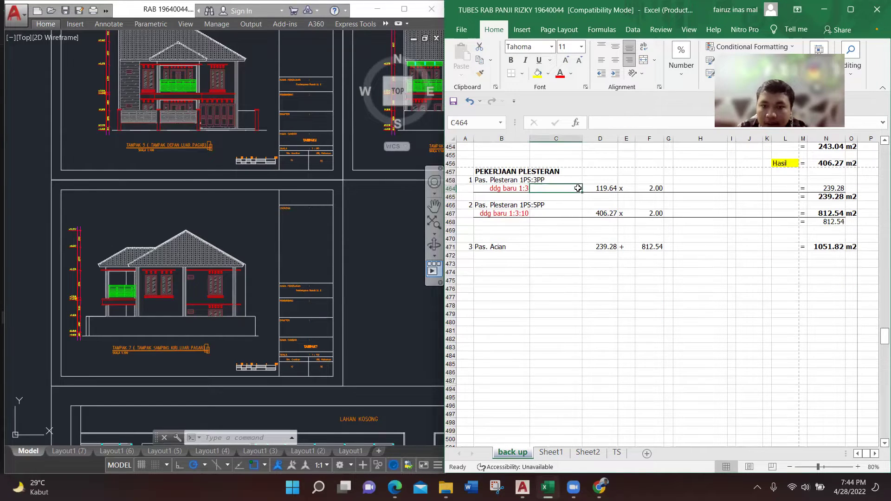
{"action": "left_click", "coordinate": [607, 189]}
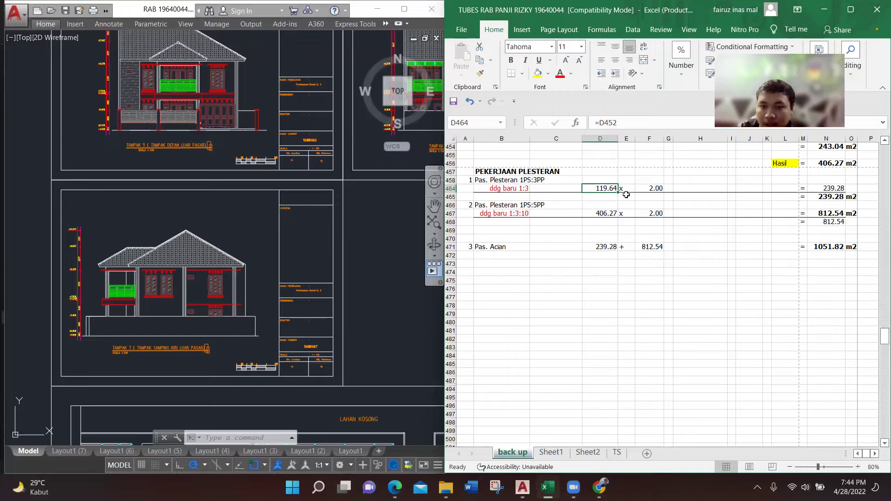
{"action": "scroll", "coordinate": [625, 194], "scroll_direction": "up", "scroll_amount": 1}
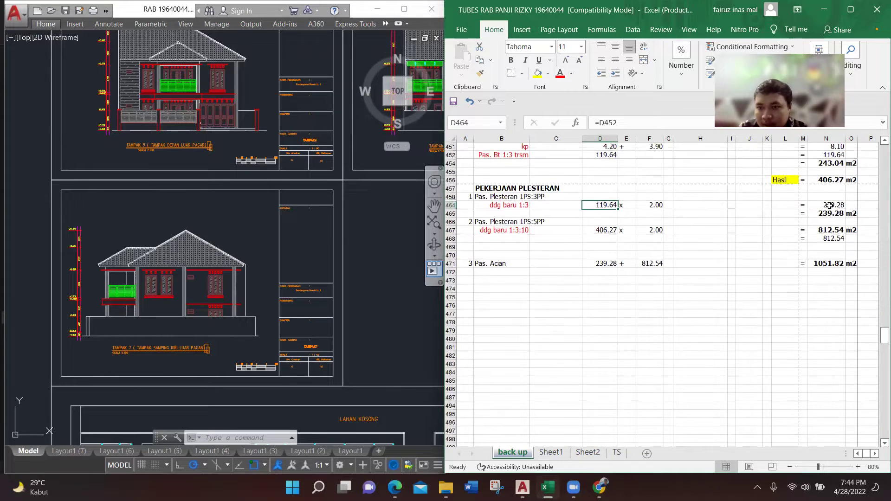
{"action": "left_click", "coordinate": [835, 206]}
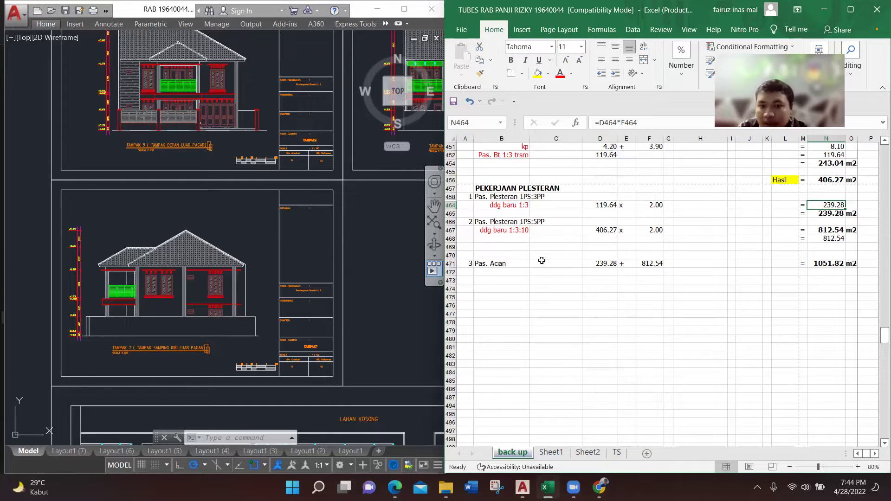
Inspect the second plastering item, Pas. Plesteran 1PS:5PP, checking the wall area in D467 and the multiplier in F467
{"action": "left_click", "coordinate": [509, 238]}
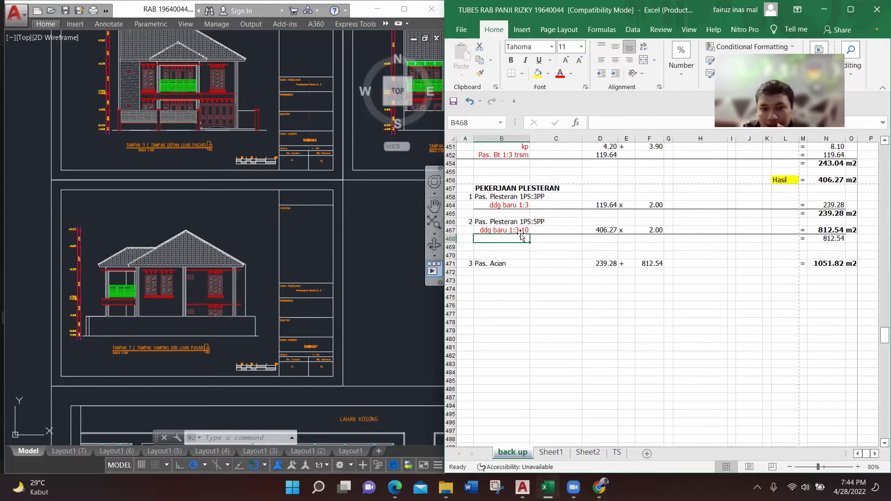
{"action": "left_click", "coordinate": [608, 231]}
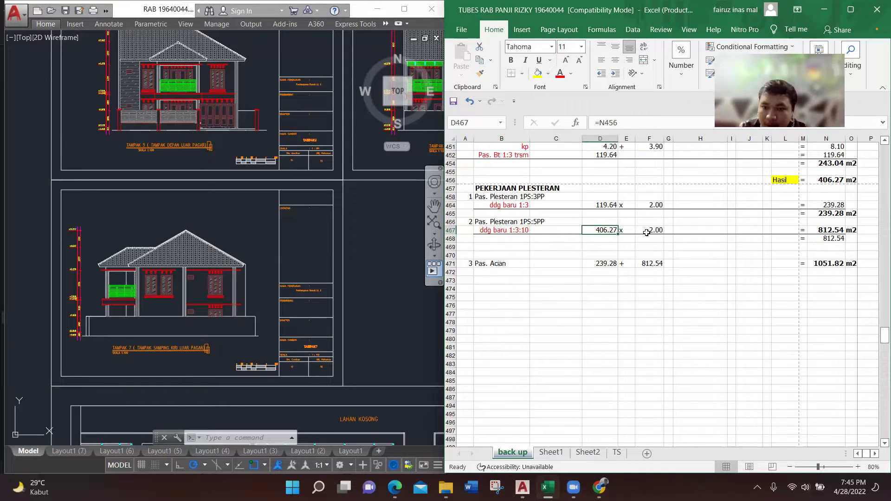
{"action": "left_click", "coordinate": [649, 232]}
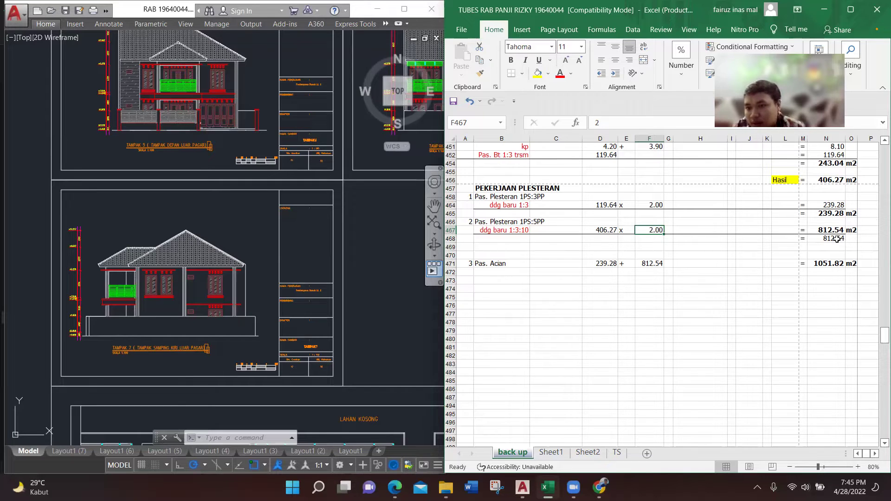
Inspect the Pas. Acian row 471, checking its two plaster areas and the sum formula in N471
{"action": "left_click", "coordinate": [491, 265]}
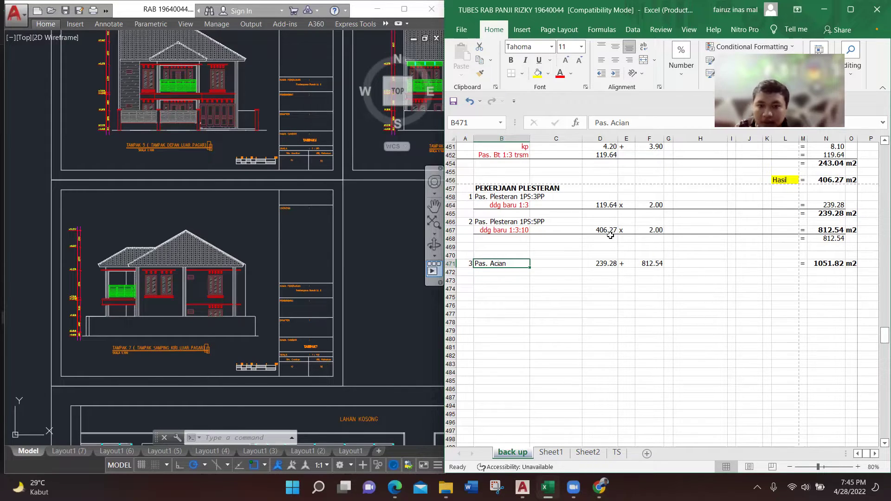
{"action": "left_click", "coordinate": [612, 268]}
{"action": "key", "text": "Right"}
{"action": "key", "text": "Right"}
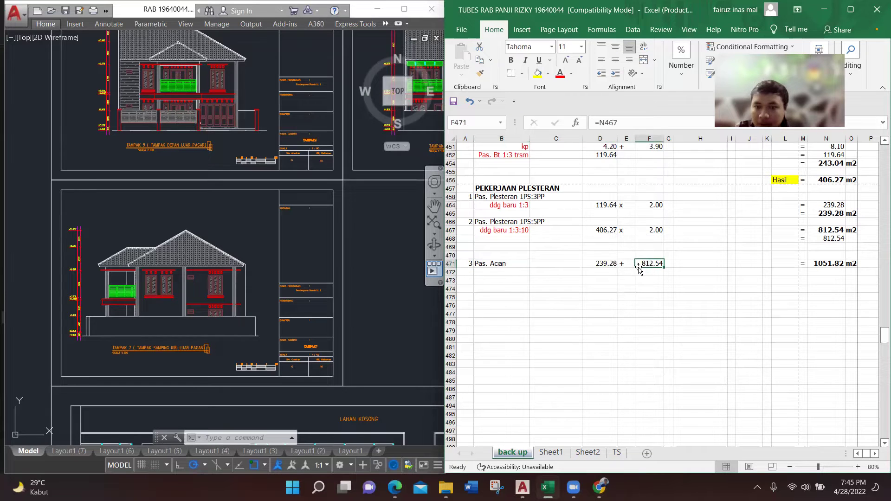
{"action": "left_click", "coordinate": [822, 264]}
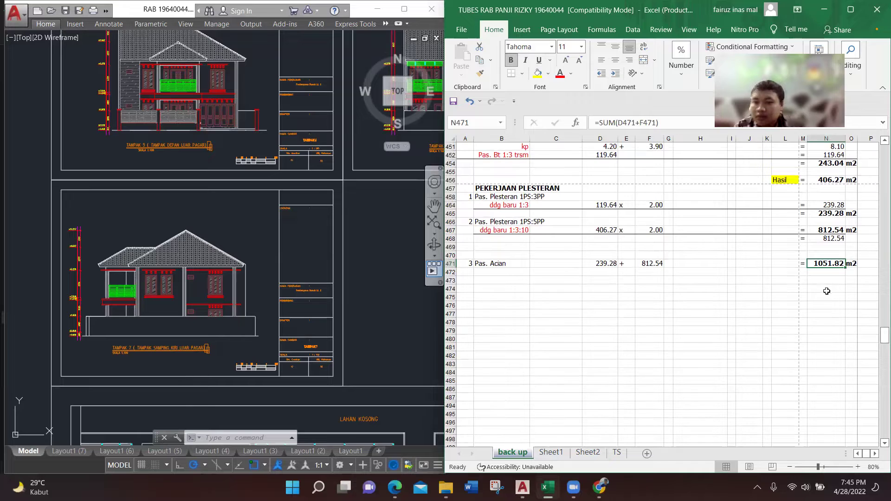
Locate the PEKERJAAN PENUTUP ATAP section in the worksheet and examine the roof in the TAMPAK 5 front elevation drawing
{"action": "scroll", "coordinate": [815, 290], "scroll_direction": "down", "scroll_amount": 1}
{"action": "scroll", "coordinate": [815, 290], "scroll_direction": "down", "scroll_amount": 5}
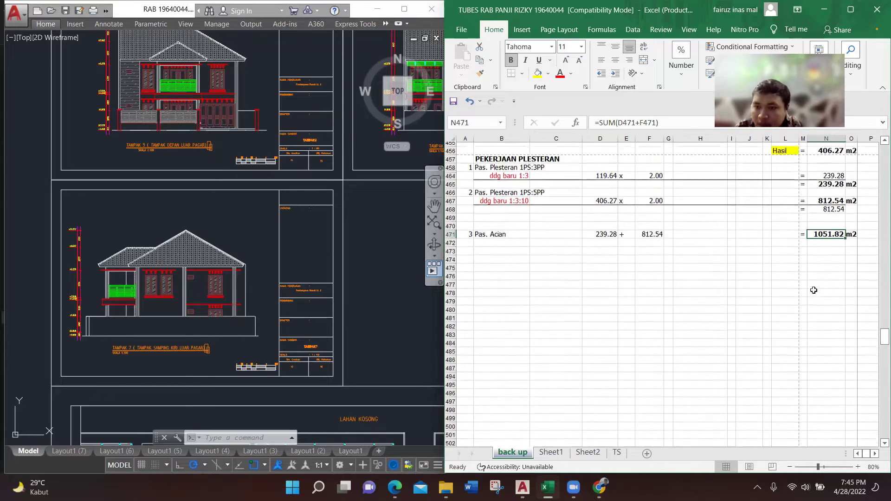
{"action": "scroll", "coordinate": [815, 290], "scroll_direction": "down", "scroll_amount": 10}
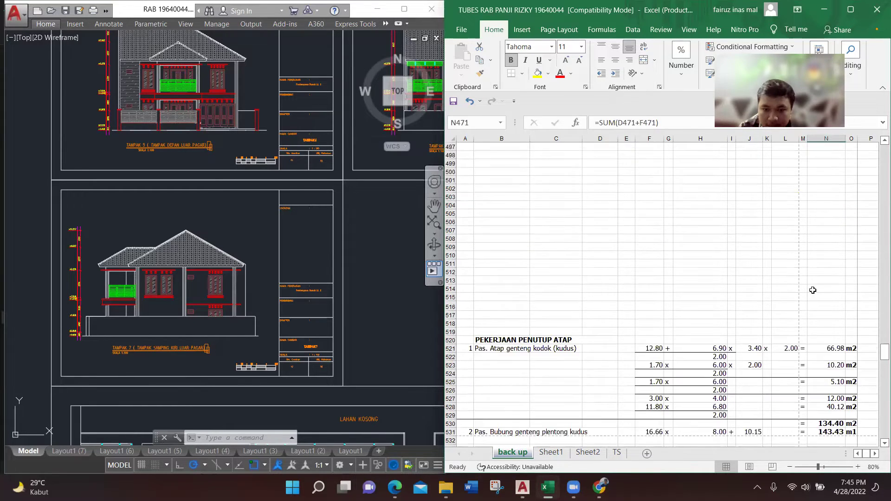
{"action": "scroll", "coordinate": [749, 307], "scroll_direction": "down", "scroll_amount": 5}
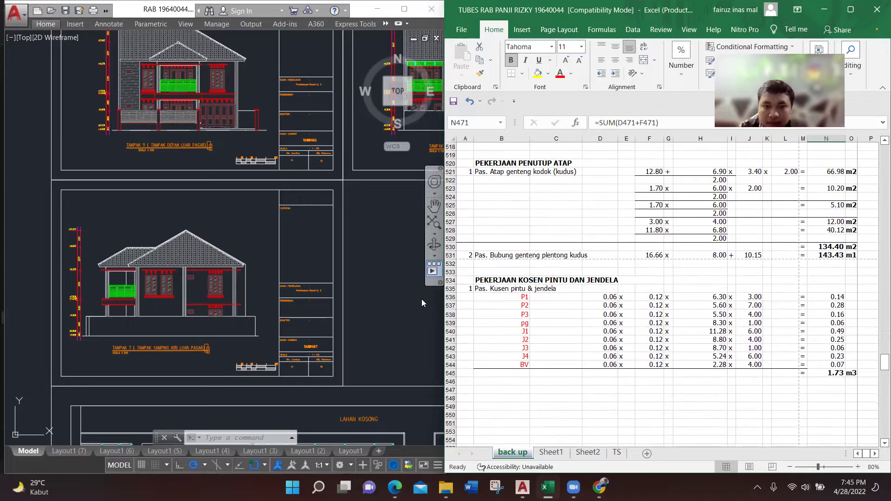
{"action": "left_click", "coordinate": [317, 253]}
{"action": "key", "text": "Escape"}
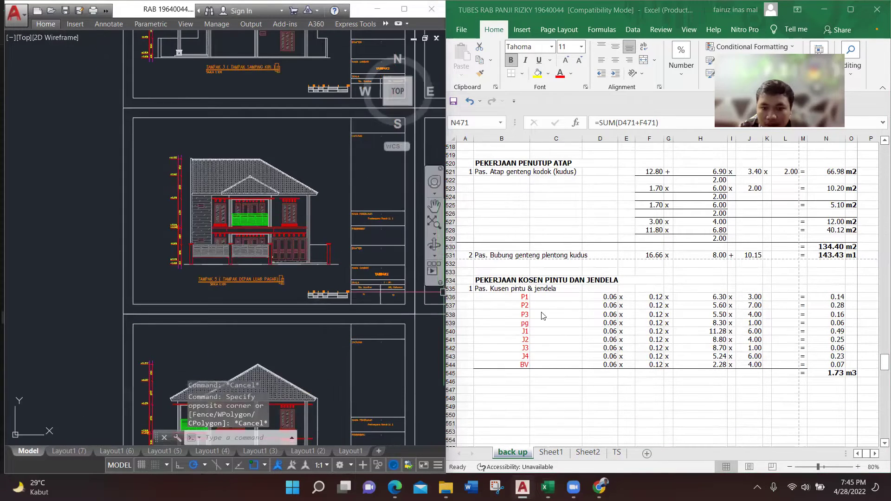
{"action": "scroll", "coordinate": [543, 316], "scroll_direction": "down", "scroll_amount": 1}
{"action": "scroll", "coordinate": [543, 315], "scroll_direction": "up", "scroll_amount": 1}
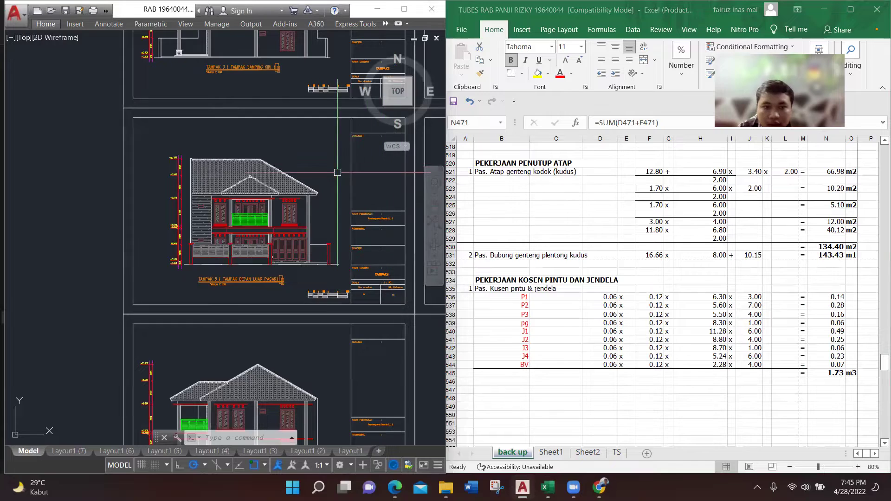
{"action": "scroll", "coordinate": [350, 172], "scroll_direction": "up", "scroll_amount": 2}
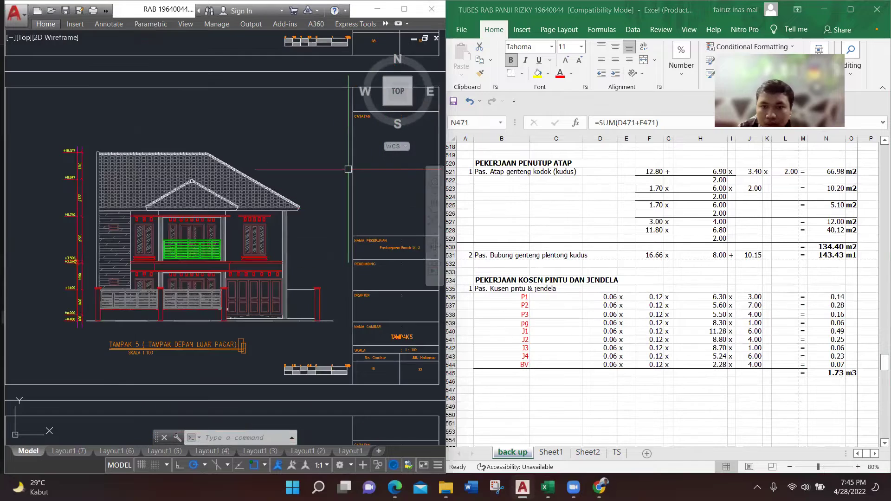
Inspect the first roof tile calculation in row 521 and its area formula in N521
{"action": "left_click", "coordinate": [652, 172]}
{"action": "left_click", "coordinate": [764, 180]}
{"action": "left_click", "coordinate": [838, 171]}
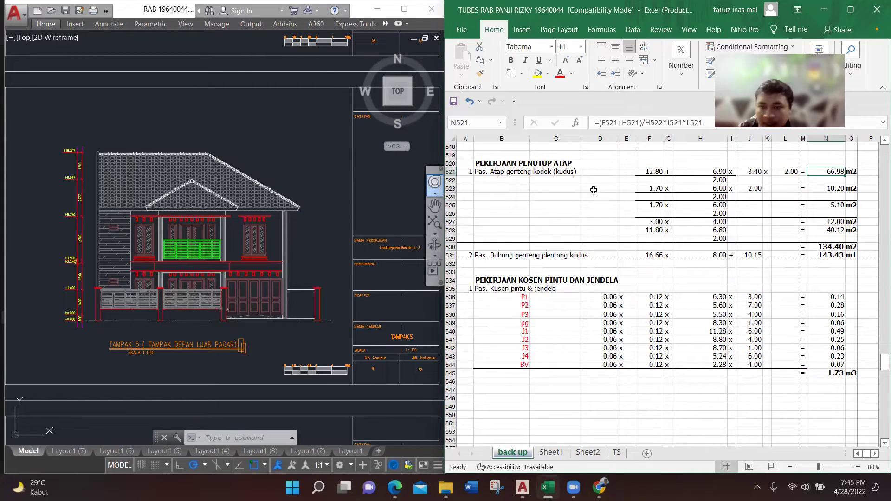
Examine the main roof's dimensions in the TAMPAK 4 rear elevation and compare them with the roof tile values in row 521
{"action": "scroll", "coordinate": [316, 204], "scroll_direction": "down", "scroll_amount": 4}
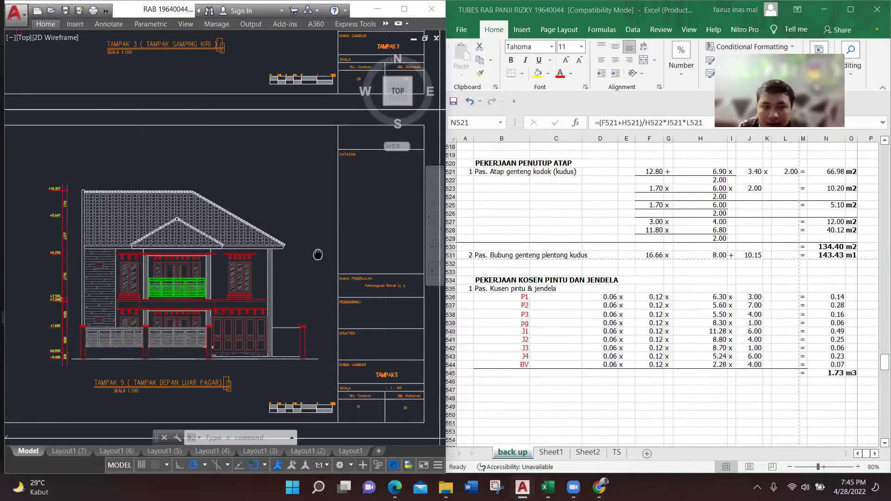
{"action": "mouse_move", "coordinate": [291, 236]}
{"action": "left_mouse_down"}
{"action": "mouse_move", "coordinate": [295, 269]}
{"action": "mouse_move", "coordinate": [133, 240]}
{"action": "mouse_move", "coordinate": [124, 168]}
{"action": "left_mouse_up"}
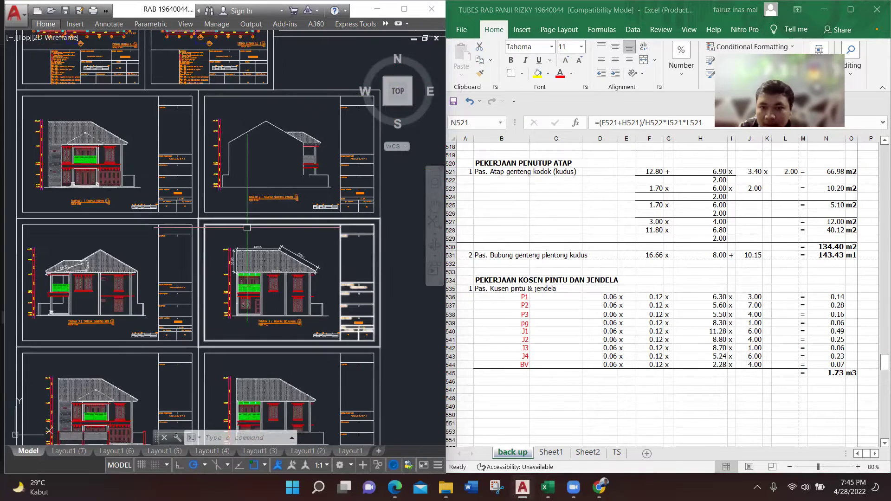
{"action": "scroll", "coordinate": [279, 261], "scroll_direction": "up", "scroll_amount": 3}
{"action": "scroll", "coordinate": [279, 261], "scroll_direction": "up", "scroll_amount": 1}
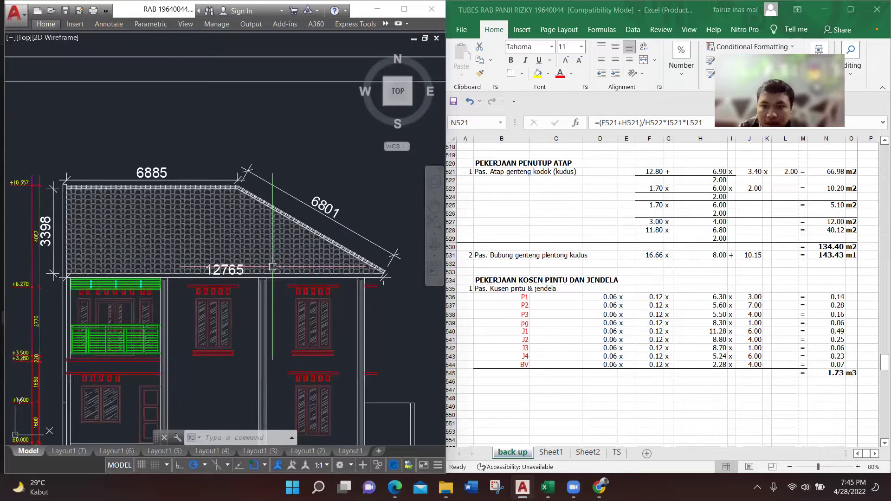
{"action": "scroll", "coordinate": [274, 262], "scroll_direction": "down", "scroll_amount": 4}
{"action": "scroll", "coordinate": [280, 271], "scroll_direction": "up", "scroll_amount": 3}
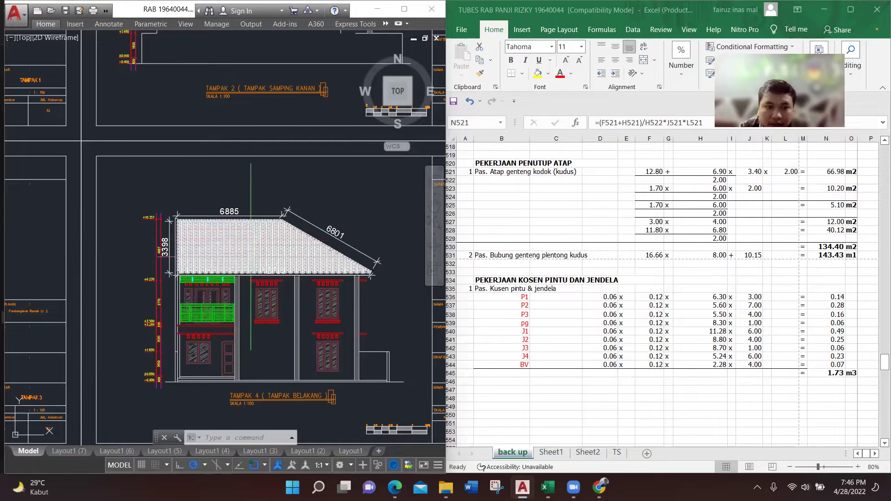
{"action": "mouse_move", "coordinate": [251, 247]}
{"action": "left_mouse_down"}
{"action": "mouse_move", "coordinate": [301, 227]}
{"action": "mouse_move", "coordinate": [307, 307]}
{"action": "left_mouse_up"}
{"action": "scroll", "coordinate": [303, 256], "scroll_direction": "down", "scroll_amount": 3}
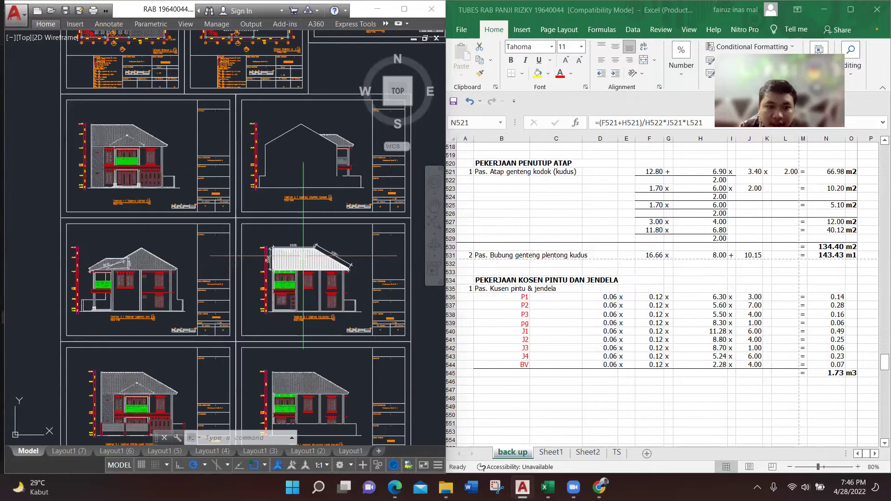
{"action": "scroll", "coordinate": [325, 260], "scroll_direction": "up", "scroll_amount": 3}
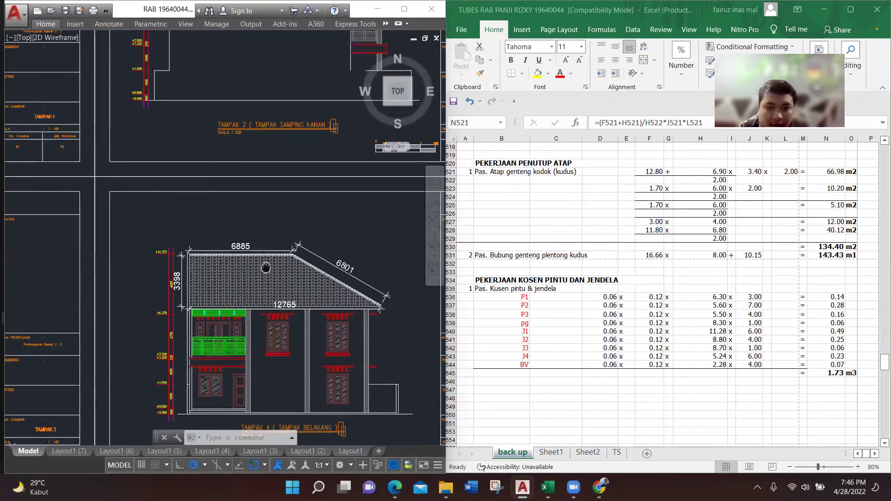
{"action": "left_click", "coordinate": [786, 174]}
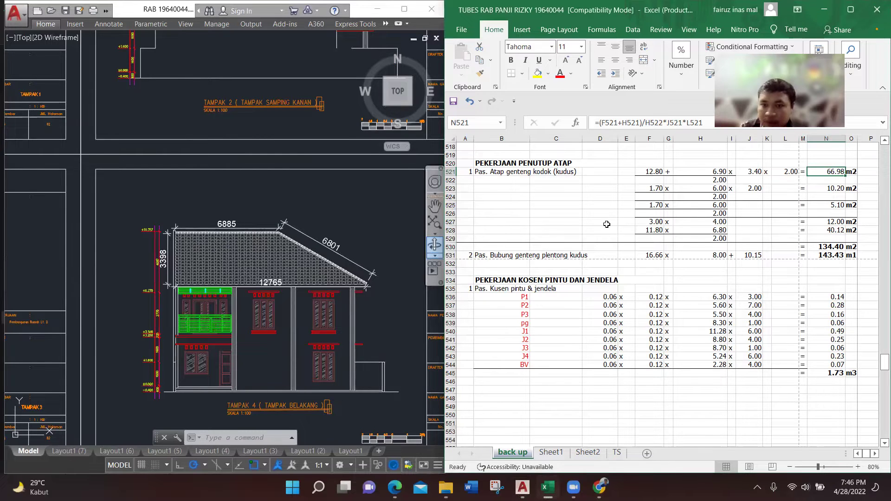
Examine the small gable roof above the balcony in the TAMPAK 5 front elevation drawing
{"action": "left_click", "coordinate": [439, 224]}
{"action": "scroll", "coordinate": [305, 261], "scroll_direction": "down", "scroll_amount": 5}
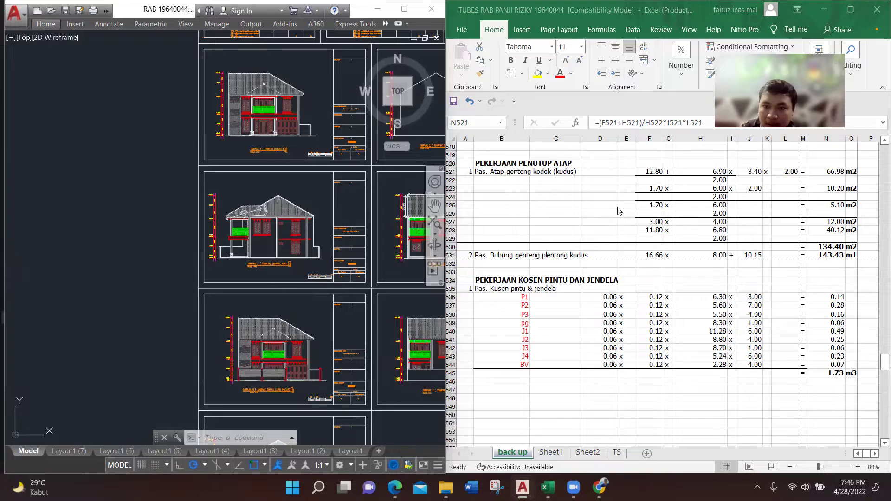
{"action": "left_click_drag", "start_coordinate": [284, 263], "coordinate": [283, 183]}
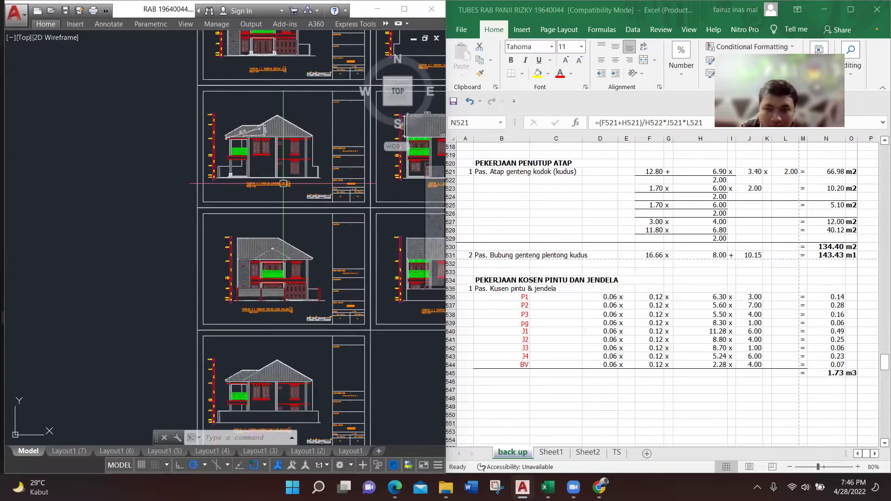
{"action": "scroll", "coordinate": [282, 268], "scroll_direction": "up", "scroll_amount": 6}
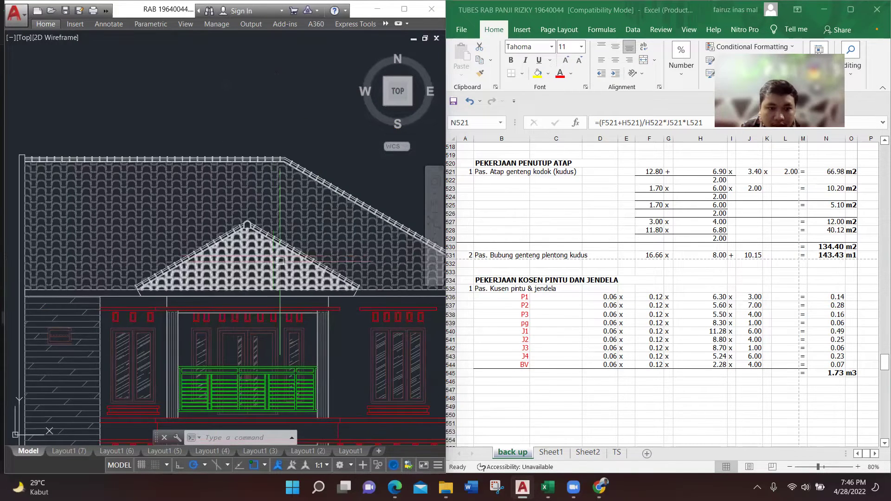
{"action": "left_click_drag", "start_coordinate": [292, 279], "coordinate": [292, 222]}
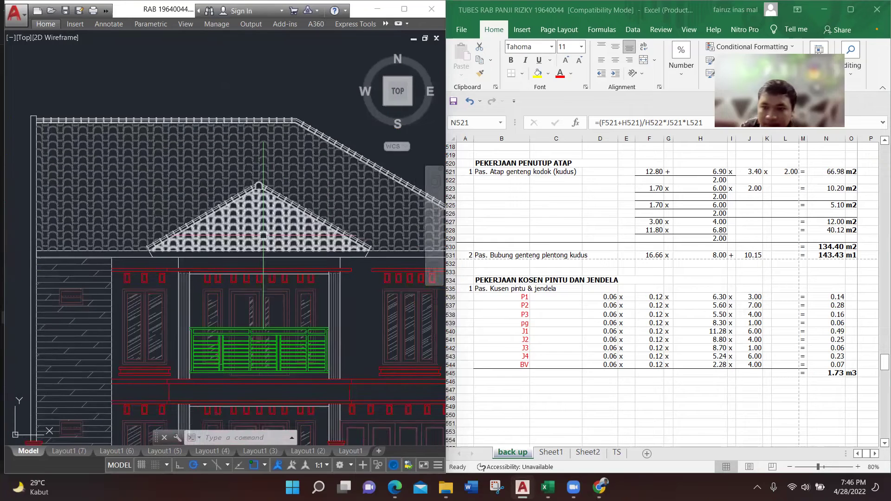
Examine the side slope of the small balcony roof in the TAMPAK 7 side elevation drawing
{"action": "scroll", "coordinate": [264, 236], "scroll_direction": "down", "scroll_amount": 6}
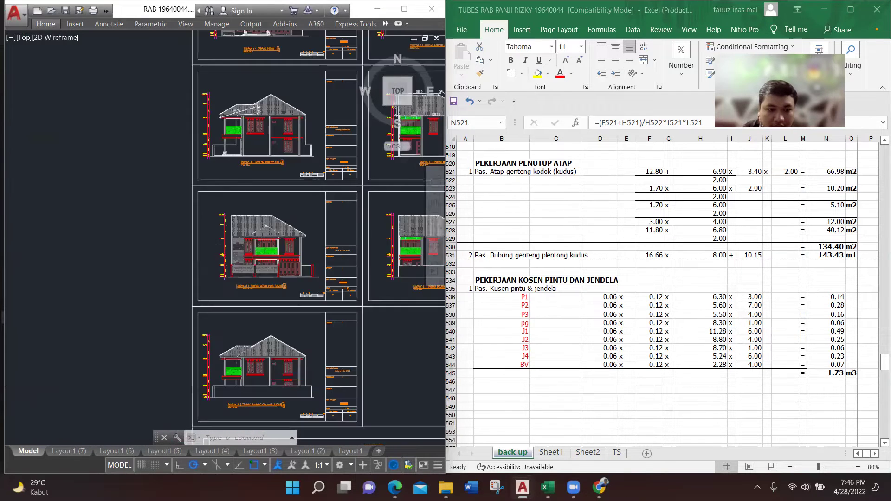
{"action": "scroll", "coordinate": [302, 262], "scroll_direction": "up", "scroll_amount": 6}
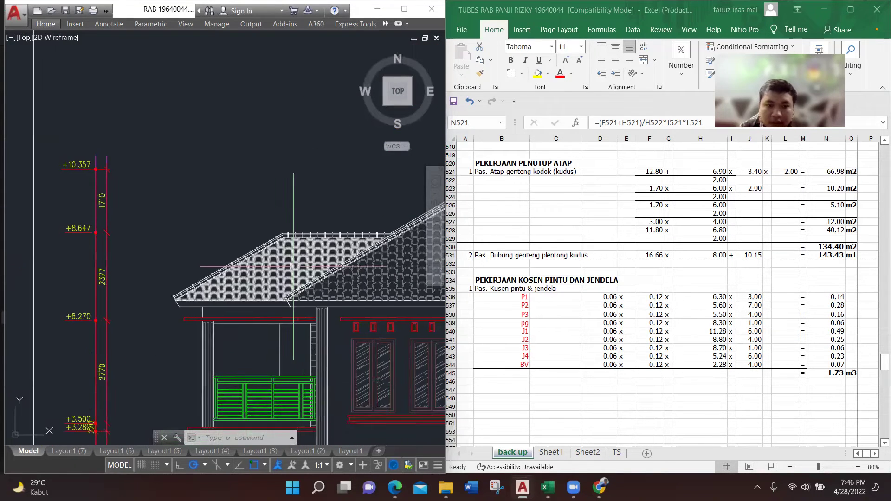
{"action": "left_click", "coordinate": [302, 262]}
{"action": "key", "text": "Escape"}
{"action": "key", "text": "Escape"}
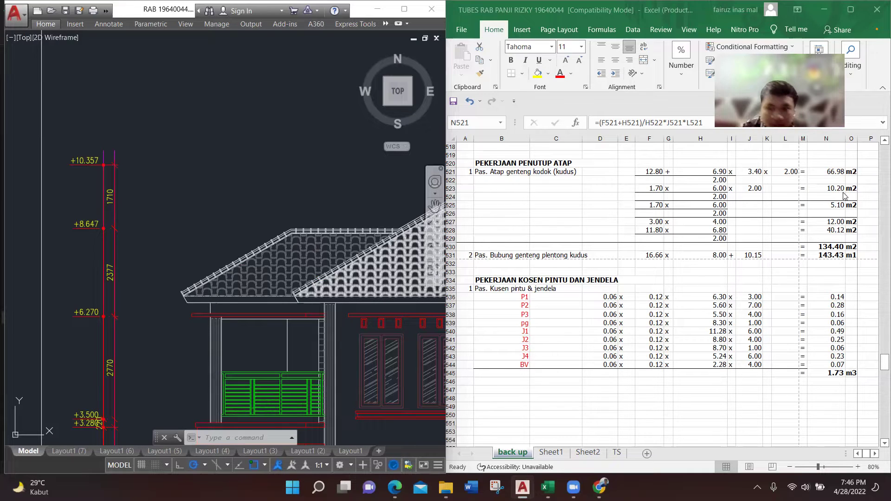
Examine the roof in the TAMPAK 5 front elevation again and check the roof tile value in F528
{"action": "scroll", "coordinate": [355, 225], "scroll_direction": "down", "scroll_amount": 5}
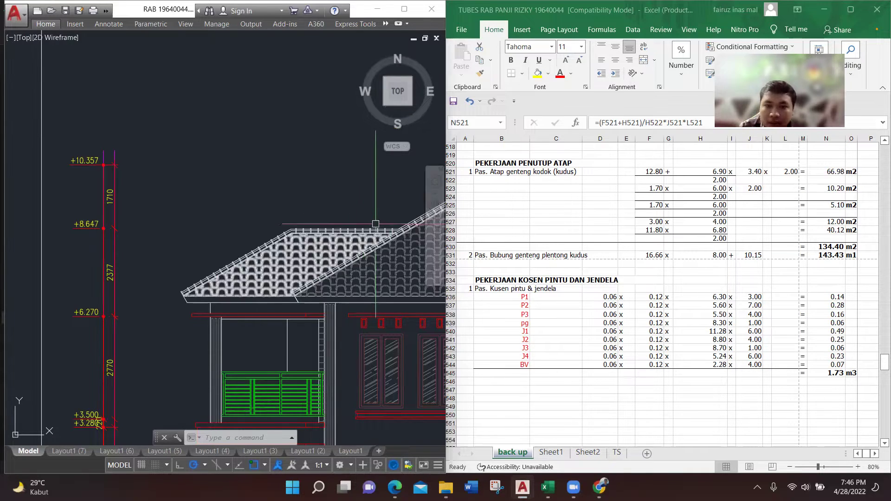
{"action": "scroll", "coordinate": [354, 225], "scroll_direction": "up", "scroll_amount": 8}
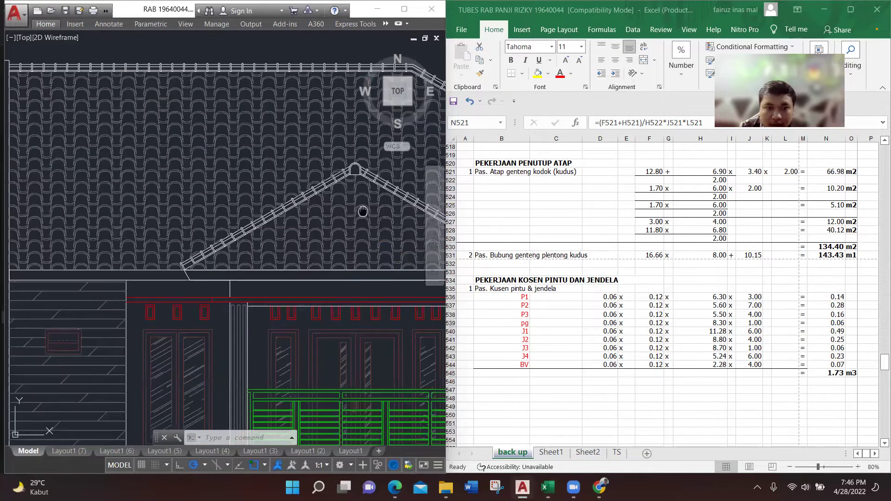
{"action": "left_click_drag", "start_coordinate": [362, 211], "coordinate": [313, 201]}
{"action": "scroll", "coordinate": [297, 188], "scroll_direction": "down", "scroll_amount": 2}
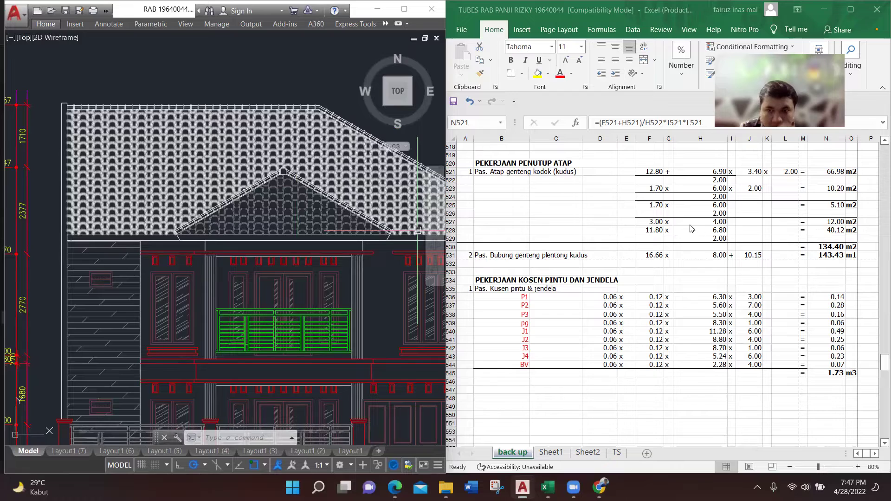
{"action": "left_click", "coordinate": [654, 231]}
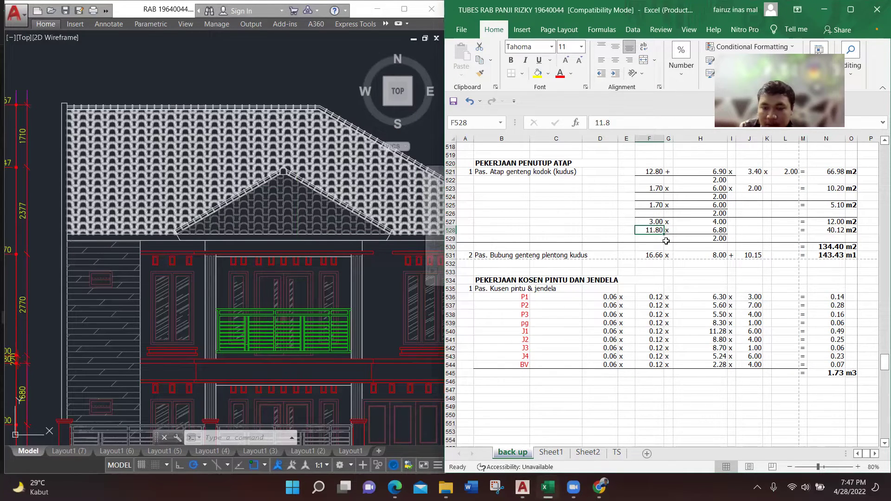
{"action": "left_click", "coordinate": [291, 91]}
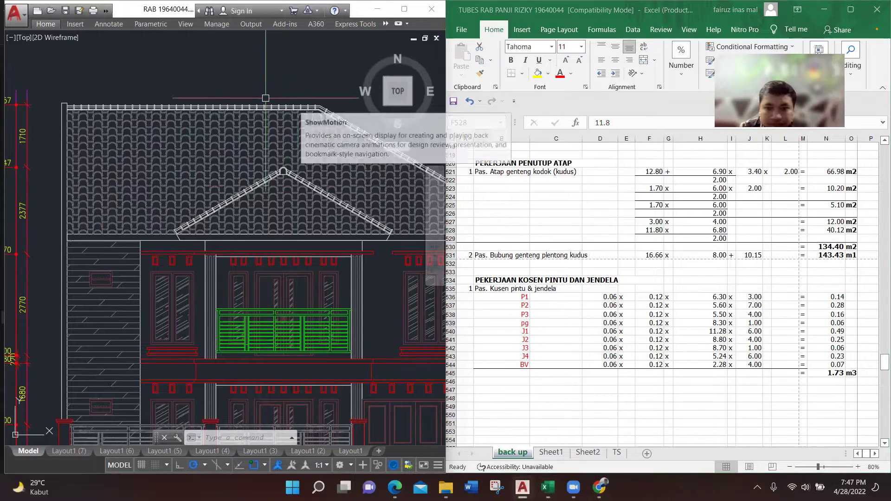
Examine the main roof's triangular side in the TAMPAK 7 side elevation and compare it with the roof tile values in row 528
{"action": "scroll", "coordinate": [305, 123], "scroll_direction": "down", "scroll_amount": 2}
{"action": "scroll", "coordinate": [305, 123], "scroll_direction": "down", "scroll_amount": 3}
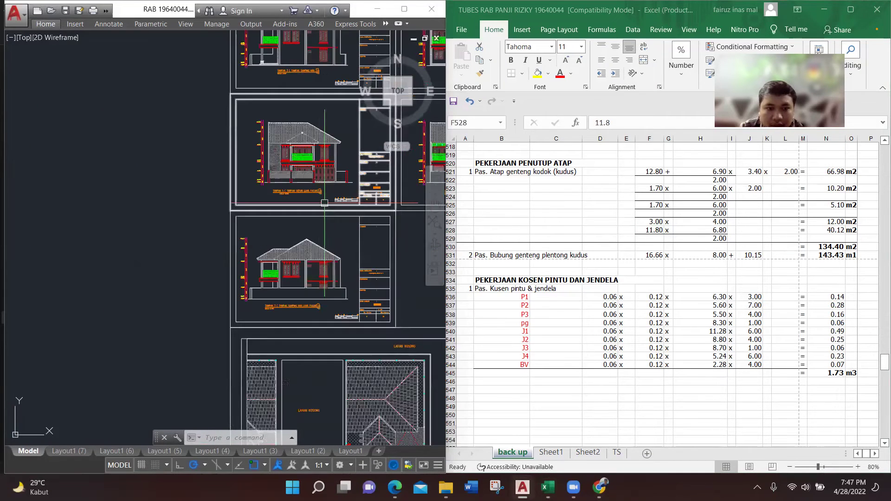
{"action": "scroll", "coordinate": [302, 268], "scroll_direction": "up", "scroll_amount": 6}
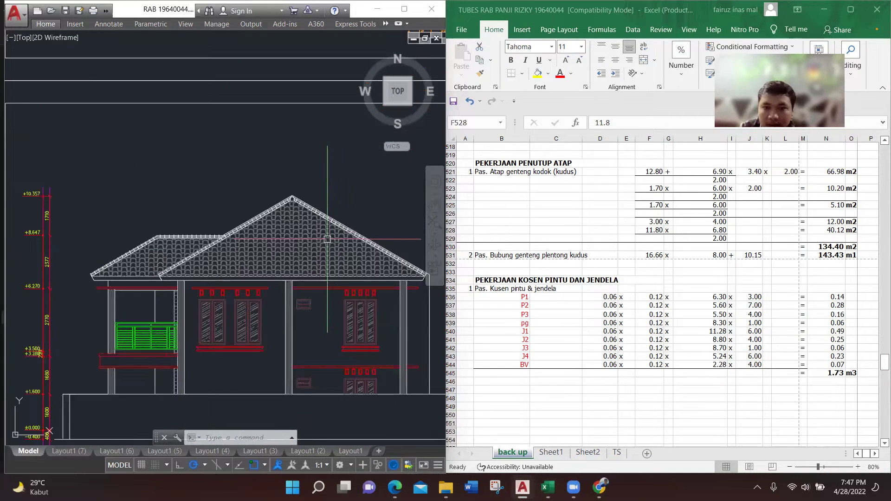
{"action": "left_click_drag", "start_coordinate": [327, 240], "coordinate": [307, 186]}
{"action": "mouse_move", "coordinate": [304, 191]}
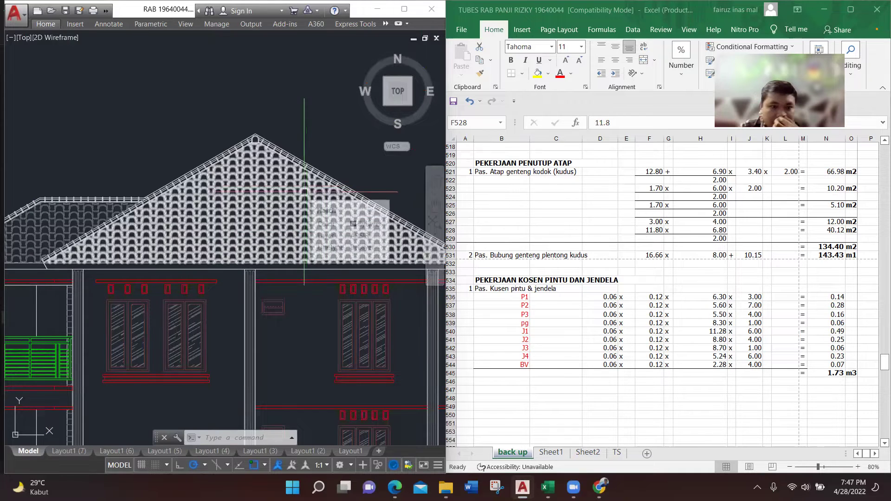
{"action": "left_click_drag", "start_coordinate": [304, 190], "coordinate": [294, 197]}
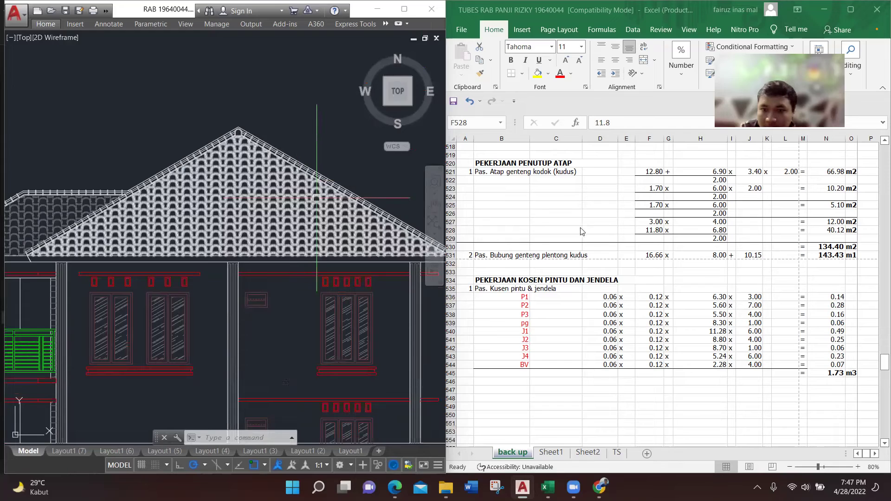
{"action": "left_click", "coordinate": [651, 234]}
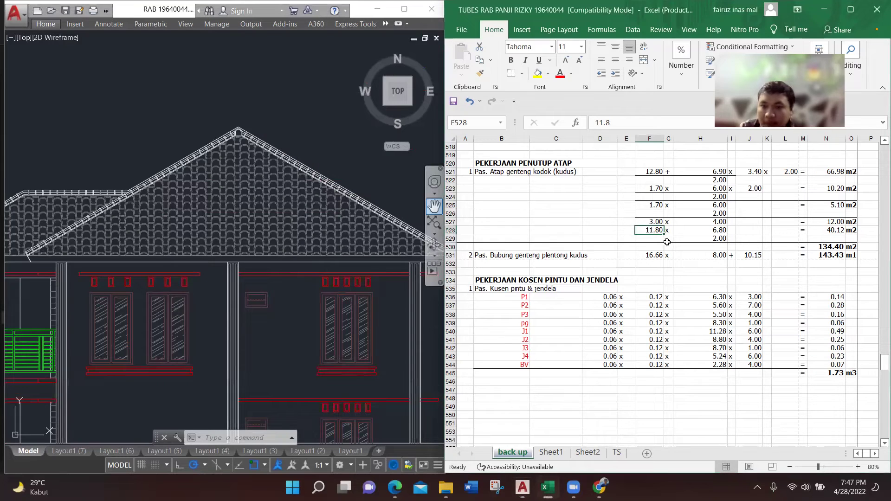
{"action": "left_click", "coordinate": [358, 180]}
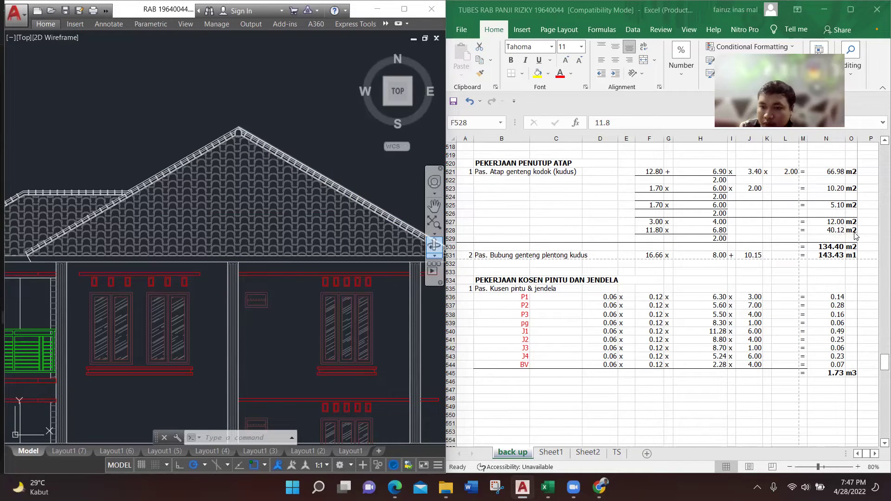
Inspect the ridge tile item Pas. Bubung genteng plentong kudus in row 531 and look over the roof ridges in the elevation drawings
{"action": "scroll", "coordinate": [826, 237], "scroll_direction": "down", "scroll_amount": 1}
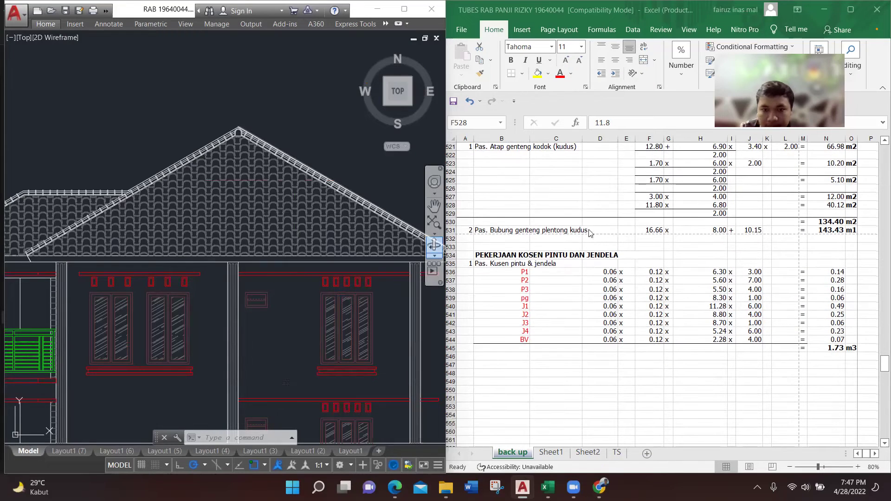
{"action": "left_click", "coordinate": [529, 228]}
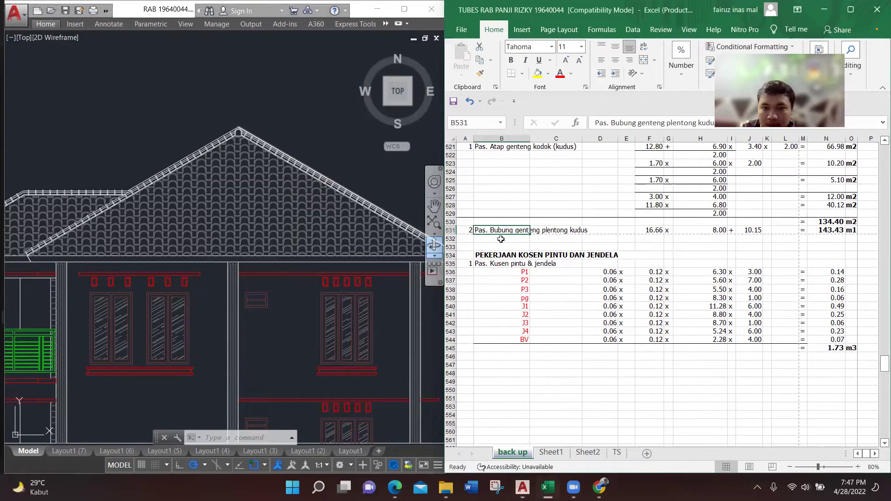
{"action": "scroll", "coordinate": [261, 211], "scroll_direction": "down", "scroll_amount": 3}
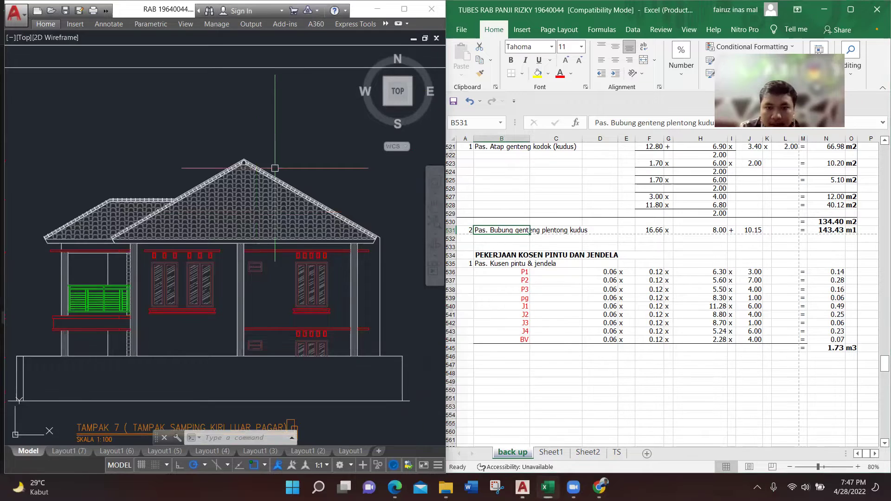
{"action": "scroll", "coordinate": [275, 183], "scroll_direction": "down", "scroll_amount": 2}
{"action": "mouse_move", "coordinate": [256, 152]}
{"action": "left_mouse_down"}
{"action": "mouse_move", "coordinate": [281, 238]}
{"action": "mouse_move", "coordinate": [280, 299]}
{"action": "left_mouse_up"}
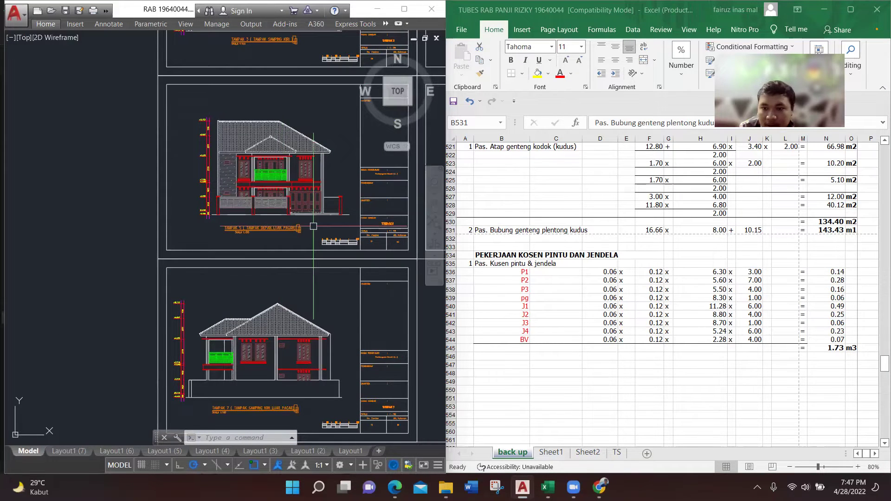
{"action": "left_click_drag", "start_coordinate": [307, 196], "coordinate": [297, 370]}
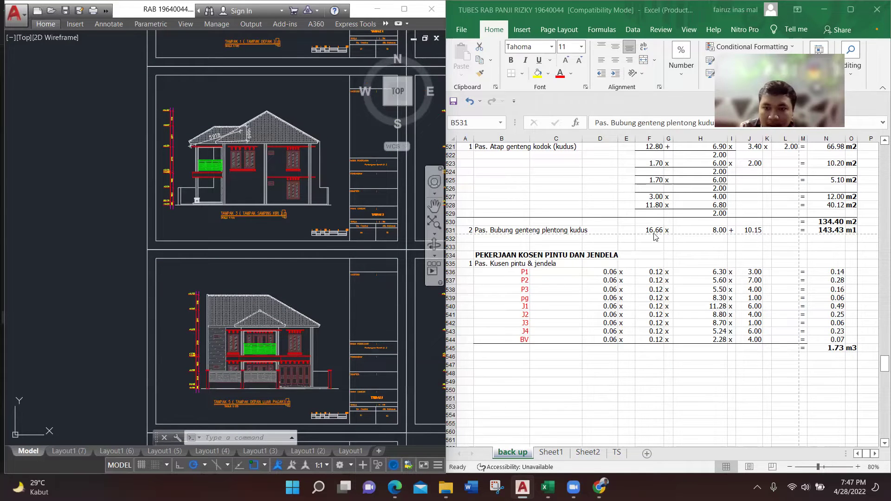
{"action": "scroll", "coordinate": [316, 231], "scroll_direction": "down", "scroll_amount": 3}
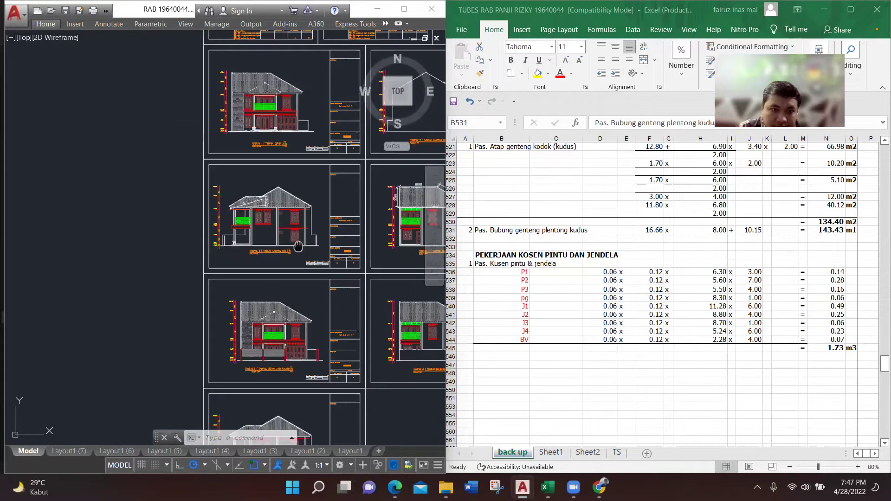
{"action": "mouse_move", "coordinate": [315, 232]}
{"action": "left_mouse_down"}
{"action": "mouse_move", "coordinate": [294, 282]}
{"action": "mouse_move", "coordinate": [255, 253]}
{"action": "mouse_move", "coordinate": [250, 285]}
{"action": "left_mouse_up"}
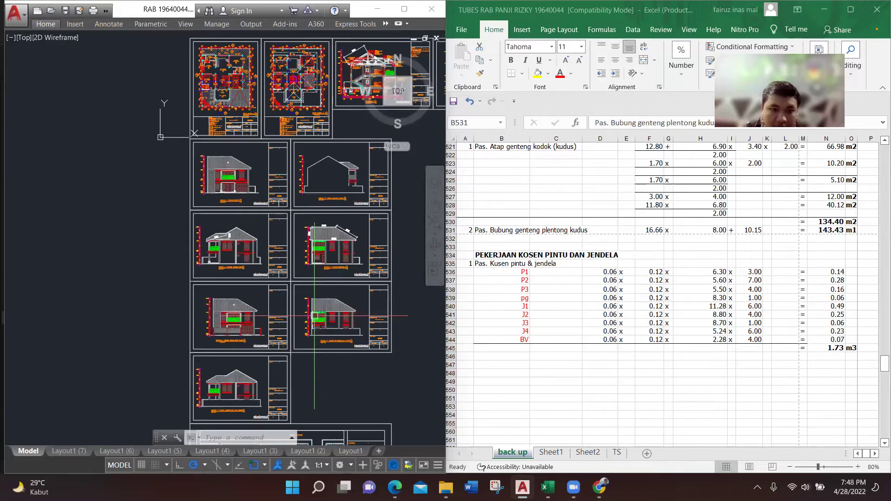
Locate the DENAH ATAP roof plan among the drawing sheets and bring its ridge dimensions into close view
{"action": "scroll", "coordinate": [228, 236], "scroll_direction": "up", "scroll_amount": 5}
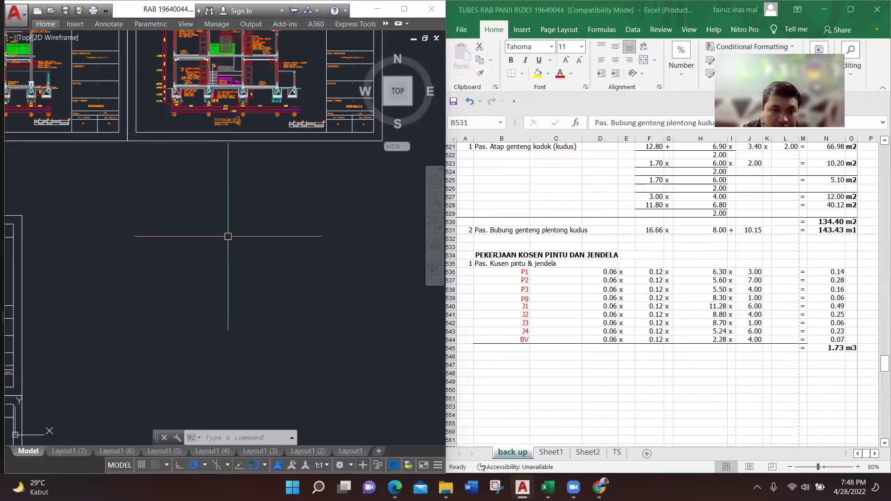
{"action": "scroll", "coordinate": [228, 236], "scroll_direction": "down", "scroll_amount": 5}
{"action": "left_click_drag", "start_coordinate": [228, 236], "coordinate": [48, 240]}
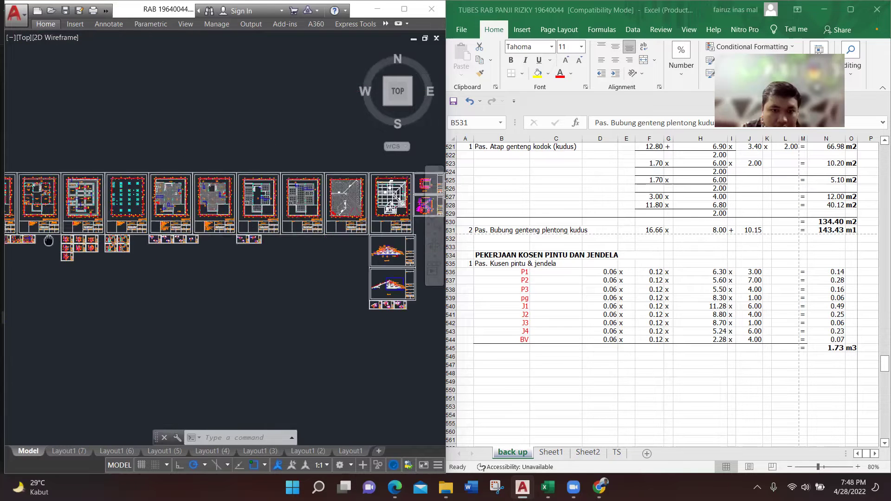
{"action": "left_click_drag", "start_coordinate": [246, 250], "coordinate": [115, 251]}
{"action": "scroll", "coordinate": [213, 195], "scroll_direction": "up", "scroll_amount": 6}
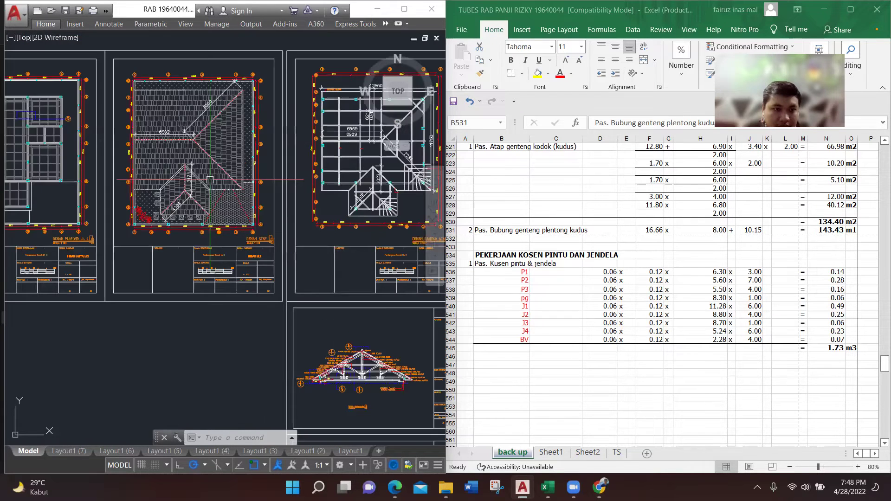
{"action": "scroll", "coordinate": [210, 180], "scroll_direction": "up", "scroll_amount": 5}
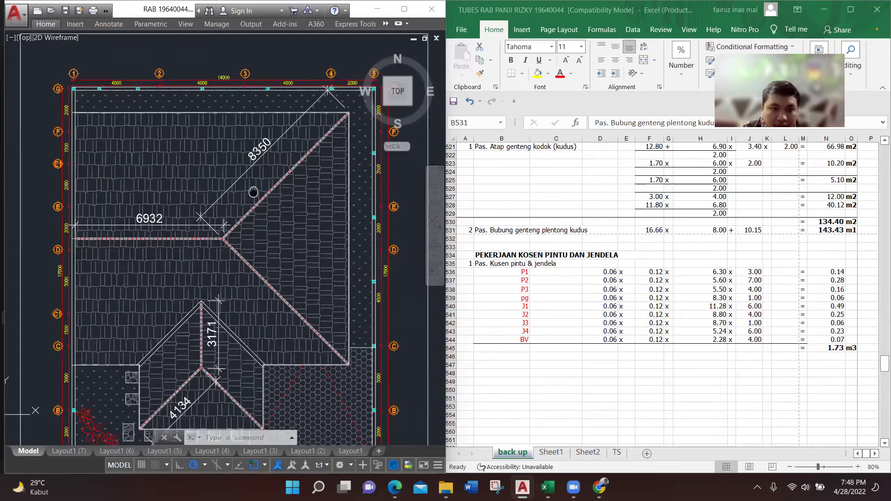
Examine the ridge and hip lengths in the DENAH ATAP roof plan and inspect the ridge tile formula in N531
{"action": "left_click_drag", "start_coordinate": [253, 192], "coordinate": [223, 203]}
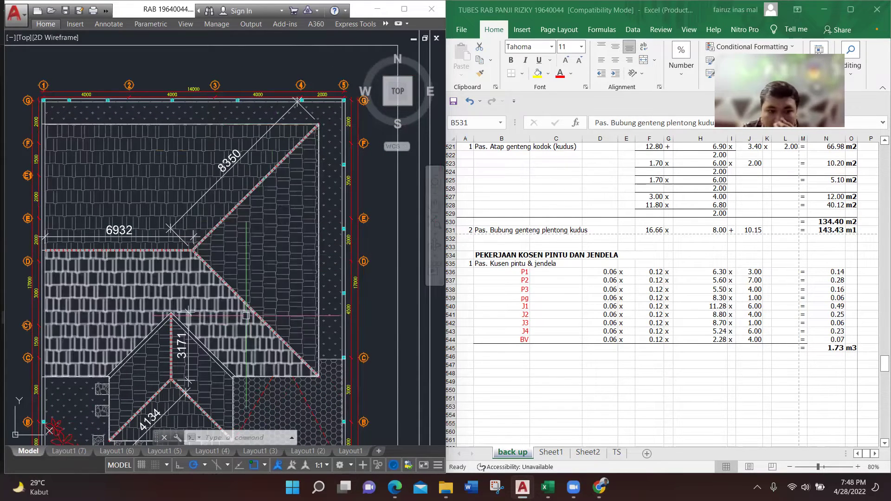
{"action": "left_click_drag", "start_coordinate": [263, 271], "coordinate": [268, 246]}
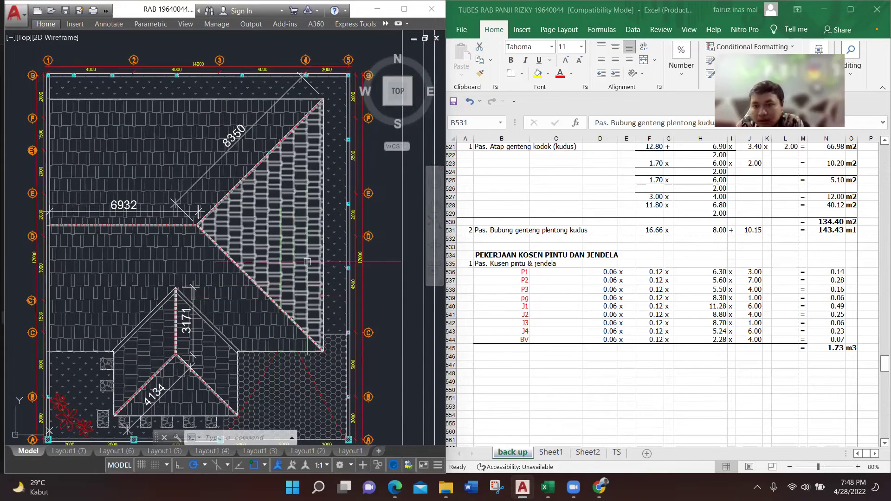
{"action": "left_click", "coordinate": [840, 230]}
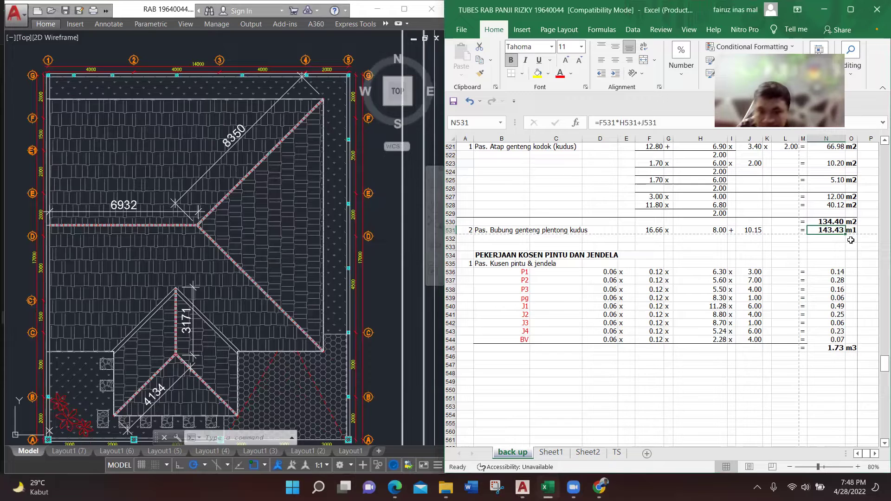
Locate the PEKERJAAN KOSEN PINTU DAN JENDELA section in the worksheet and examine the DENAH KUSEN PINTU JENDELA Lt. 1 floor plan
{"action": "scroll", "coordinate": [743, 279], "scroll_direction": "down", "scroll_amount": 2}
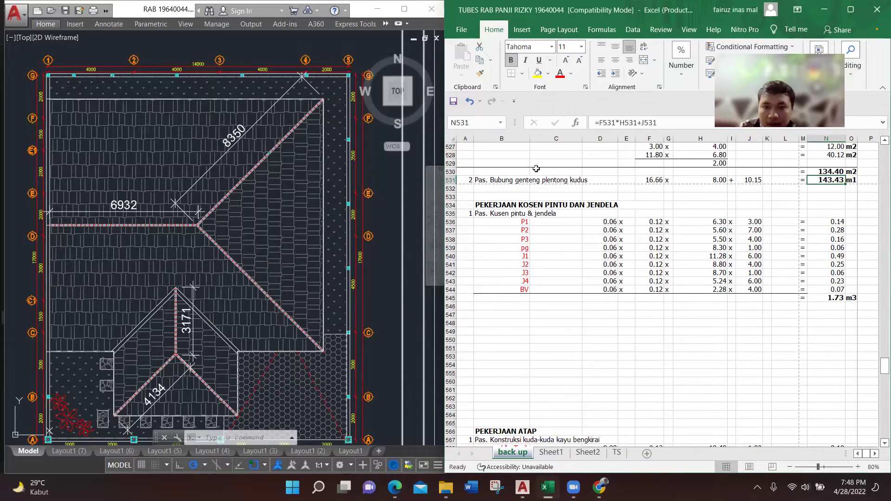
{"action": "scroll", "coordinate": [540, 229], "scroll_direction": "down", "scroll_amount": 2}
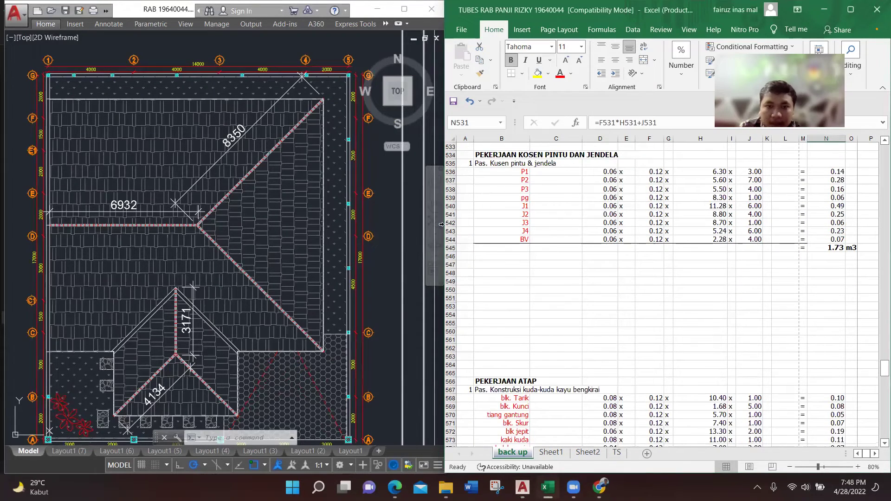
{"action": "scroll", "coordinate": [311, 238], "scroll_direction": "down", "scroll_amount": 3}
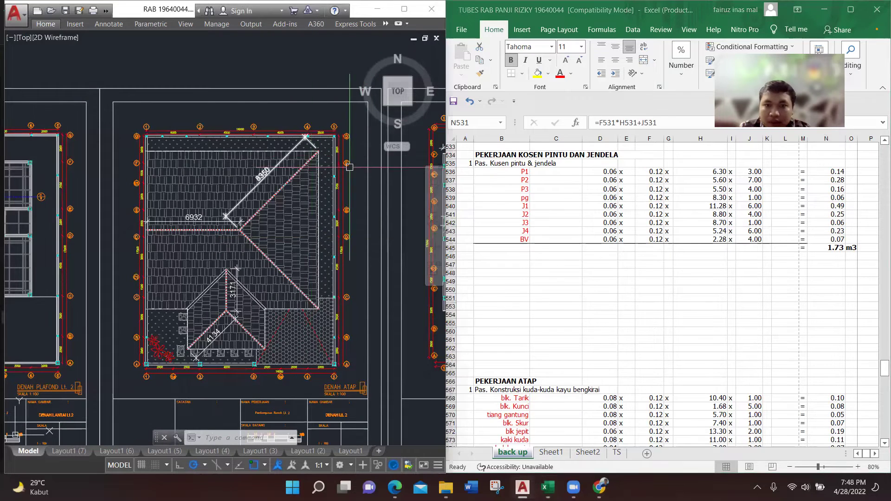
{"action": "left_click_drag", "start_coordinate": [358, 206], "coordinate": [310, 153]}
{"action": "scroll", "coordinate": [320, 176], "scroll_direction": "down", "scroll_amount": 5}
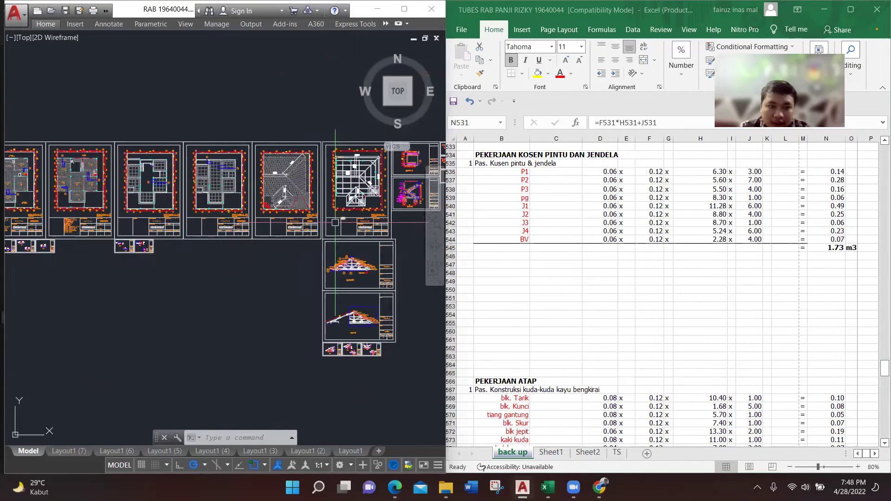
{"action": "left_click_drag", "start_coordinate": [335, 223], "coordinate": [478, 219]}
{"action": "left_click_drag", "start_coordinate": [139, 223], "coordinate": [390, 258]}
{"action": "left_click_drag", "start_coordinate": [218, 257], "coordinate": [373, 246]}
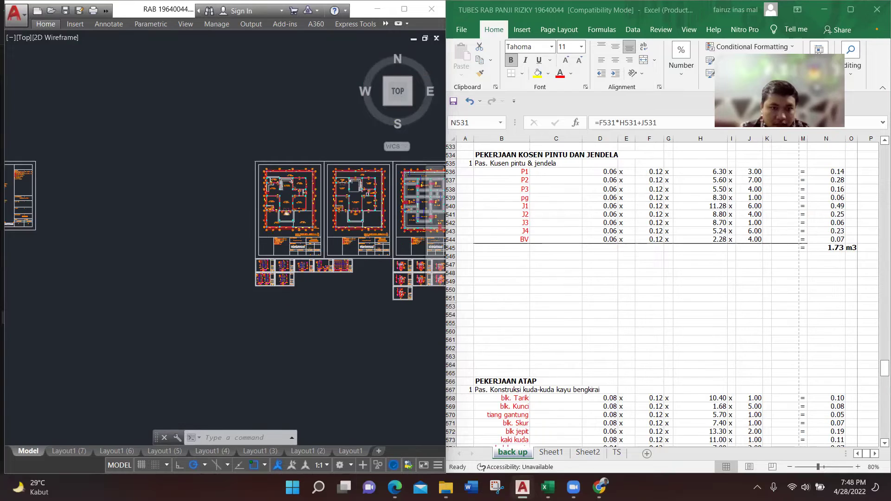
{"action": "scroll", "coordinate": [280, 216], "scroll_direction": "up", "scroll_amount": 4}
{"action": "scroll", "coordinate": [325, 154], "scroll_direction": "up", "scroll_amount": 3}
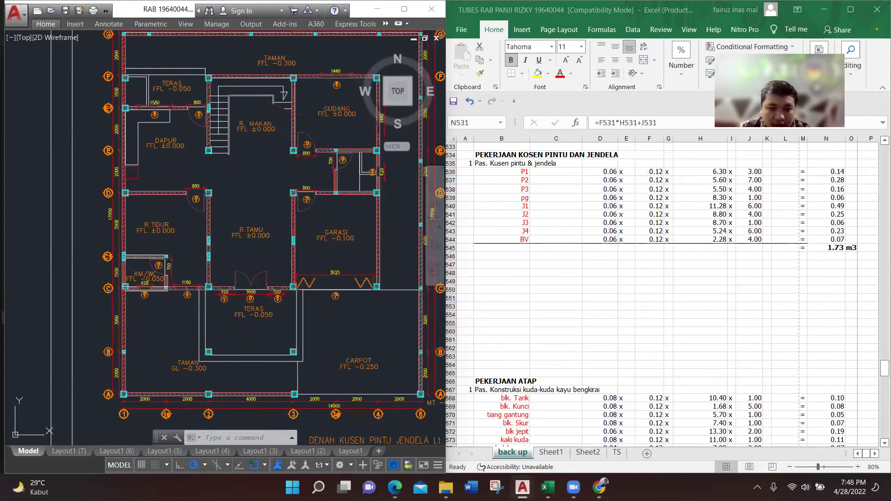
{"action": "left_click_drag", "start_coordinate": [291, 201], "coordinate": [247, 195]}
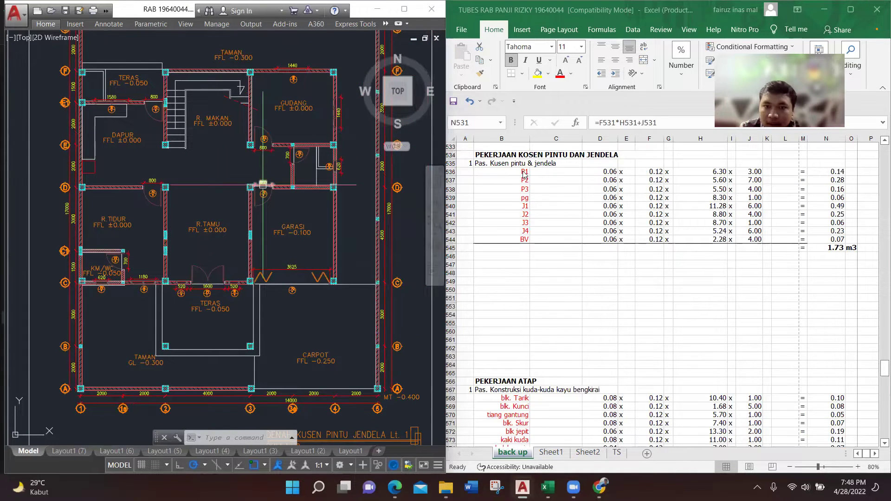
Inspect the P1 frame's 0.06 timber dimension in D536 and the frame quantities for P2, P3 and pg in column J
{"action": "left_click", "coordinate": [610, 171]}
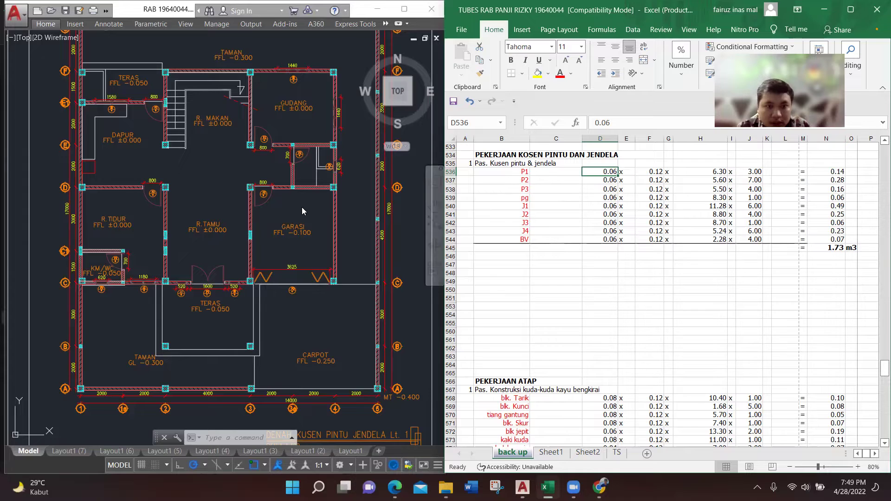
{"action": "left_click", "coordinate": [435, 223]}
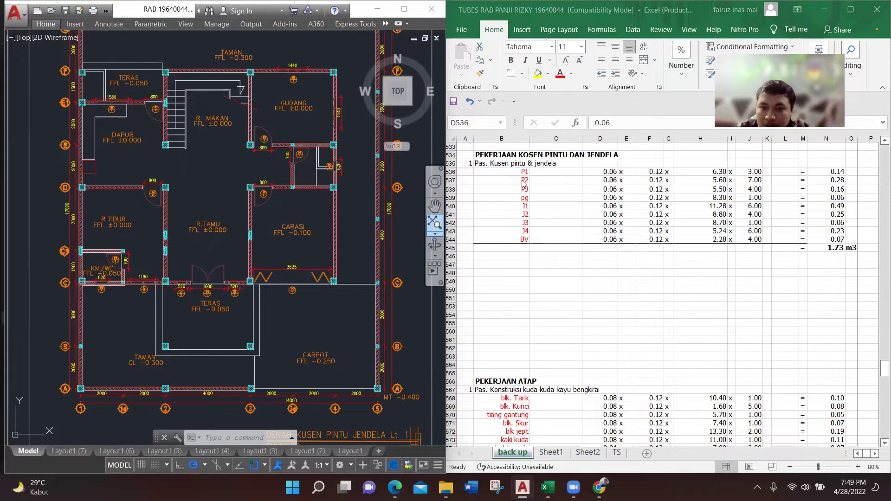
{"action": "left_click", "coordinate": [754, 198]}
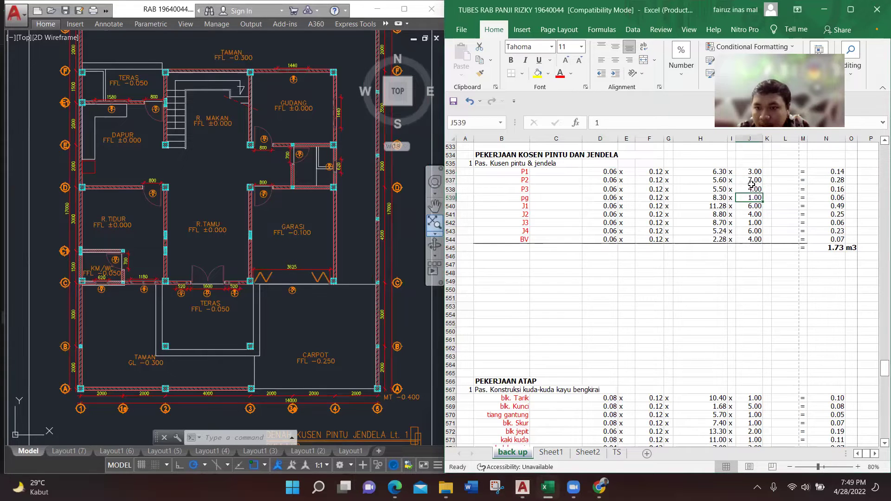
{"action": "left_click", "coordinate": [752, 183]}
{"action": "left_click", "coordinate": [754, 190]}
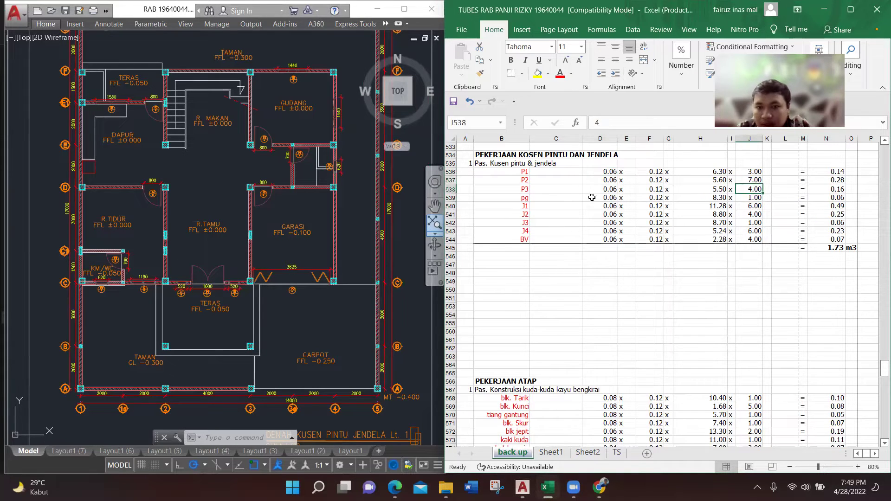
{"action": "left_click", "coordinate": [758, 180]}
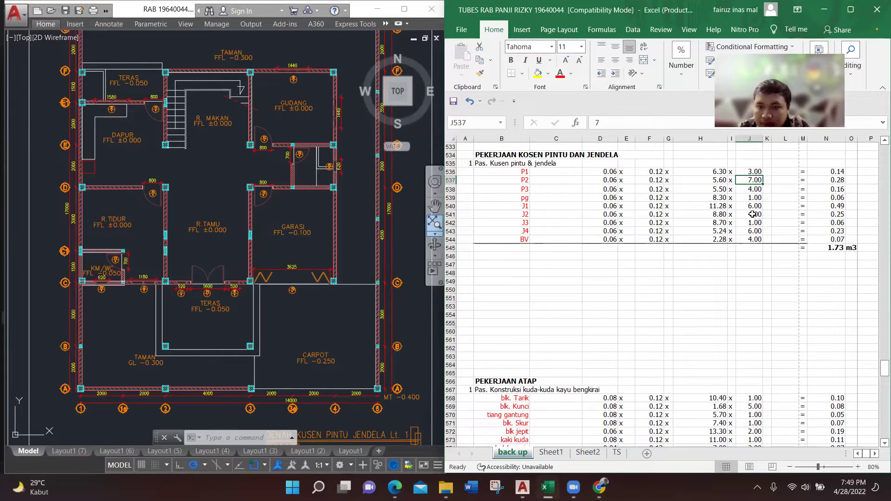
Inspect the total volume formula of the door and window frames in N545
{"action": "scroll", "coordinate": [742, 235], "scroll_direction": "down", "scroll_amount": 1}
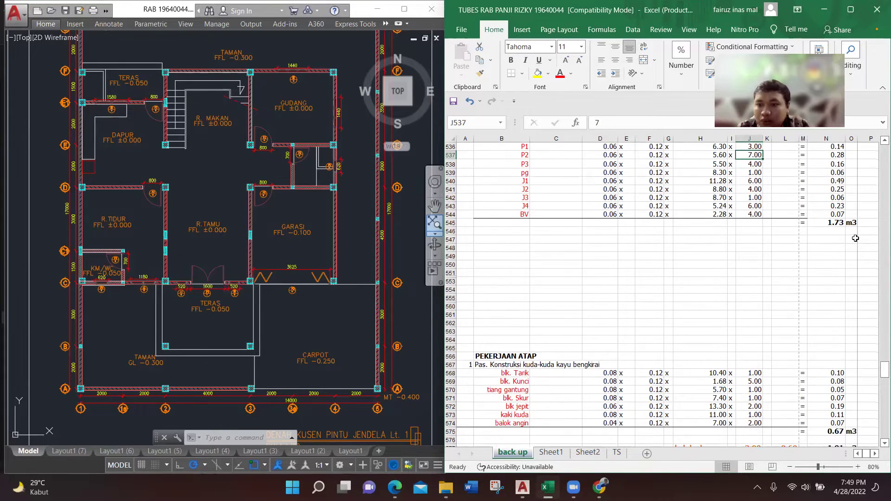
{"action": "scroll", "coordinate": [856, 239], "scroll_direction": "up", "scroll_amount": 2}
{"action": "left_click", "coordinate": [830, 281]}
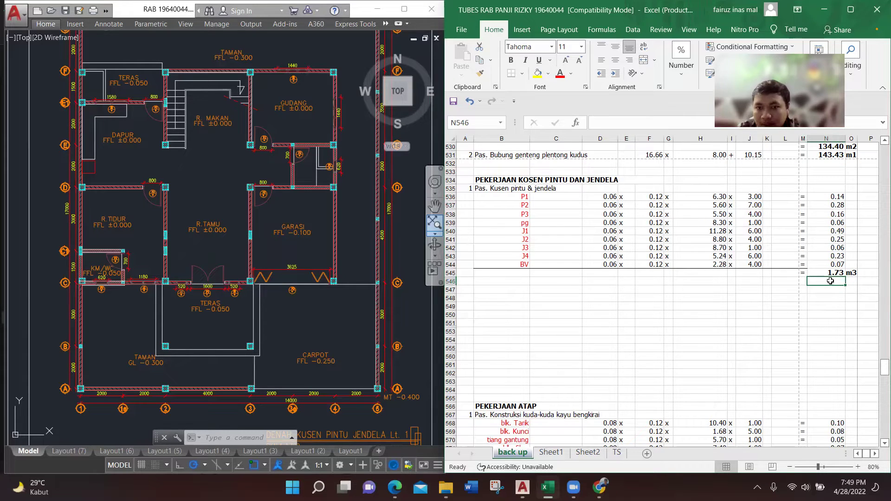
{"action": "left_click", "coordinate": [835, 273]}
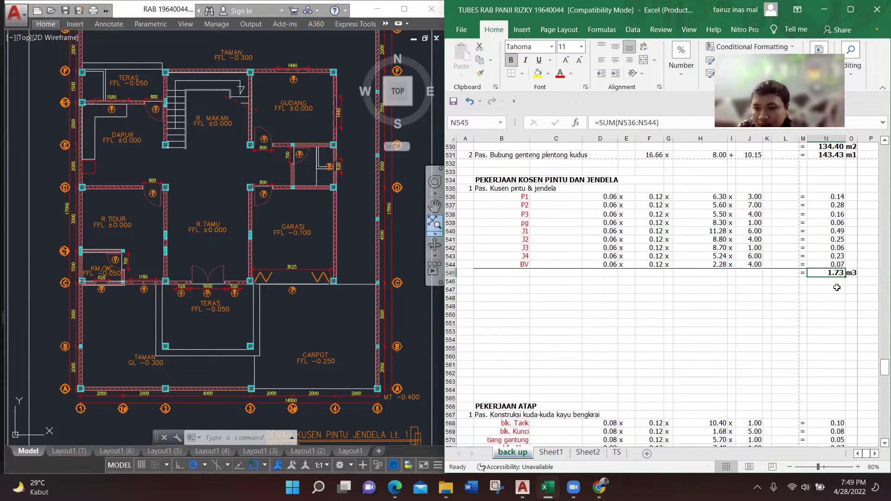
Bring the PEKERJAAN ATAP section into view and locate the DENAH RANGKA ATAP roof framing plan among the drawing sheets
{"action": "scroll", "coordinate": [563, 278], "scroll_direction": "down", "scroll_amount": 4}
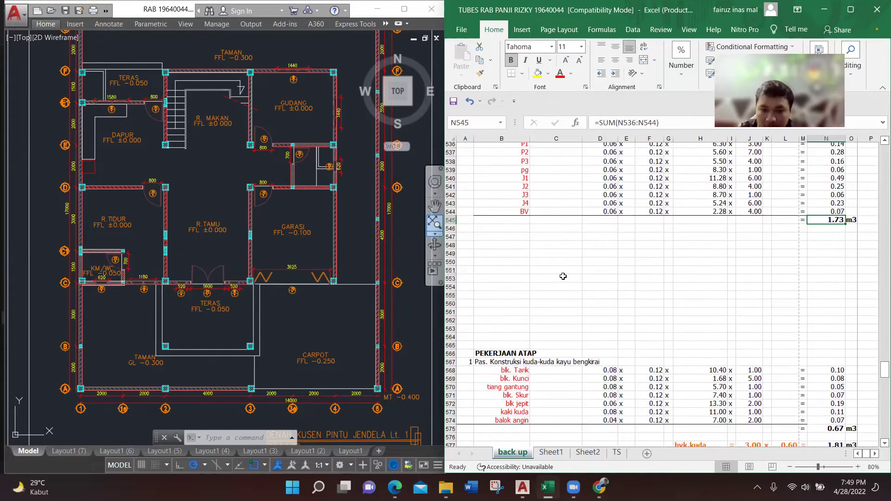
{"action": "scroll", "coordinate": [584, 277], "scroll_direction": "down", "scroll_amount": 7}
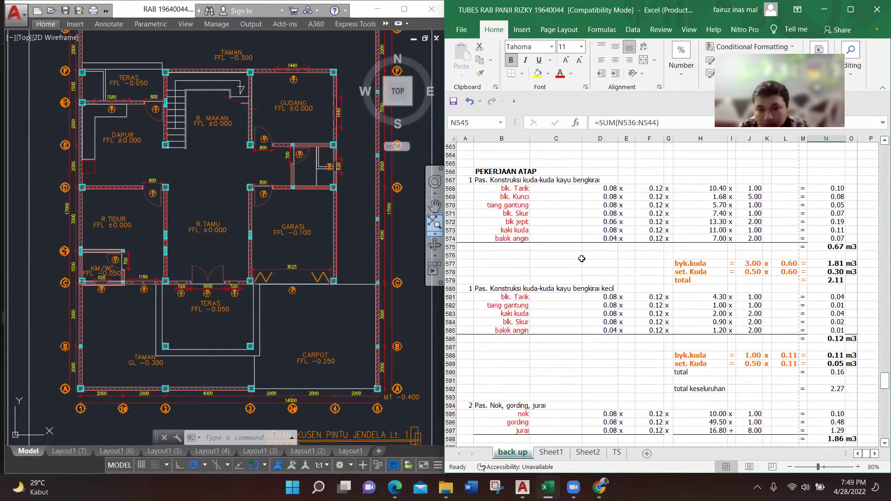
{"action": "left_click", "coordinate": [409, 242]}
{"action": "key", "text": "Escape"}
{"action": "scroll", "coordinate": [353, 214], "scroll_direction": "down", "scroll_amount": 3}
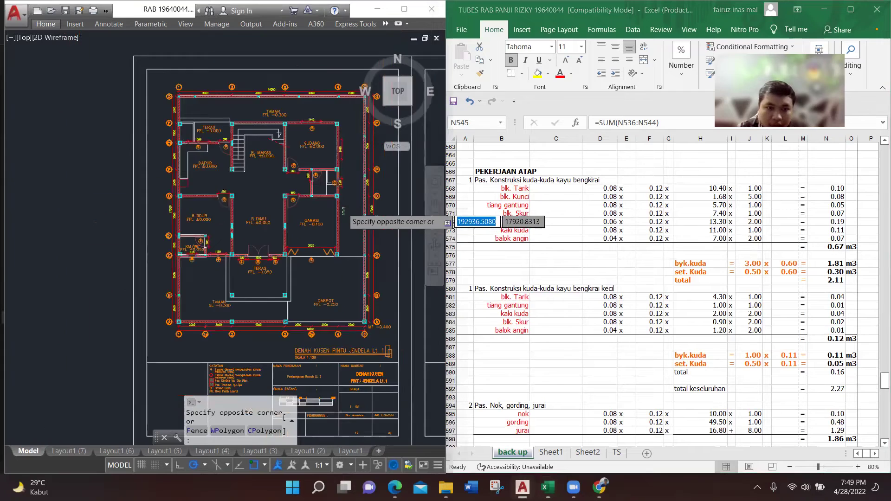
{"action": "left_click_drag", "start_coordinate": [355, 228], "coordinate": [168, 278]}
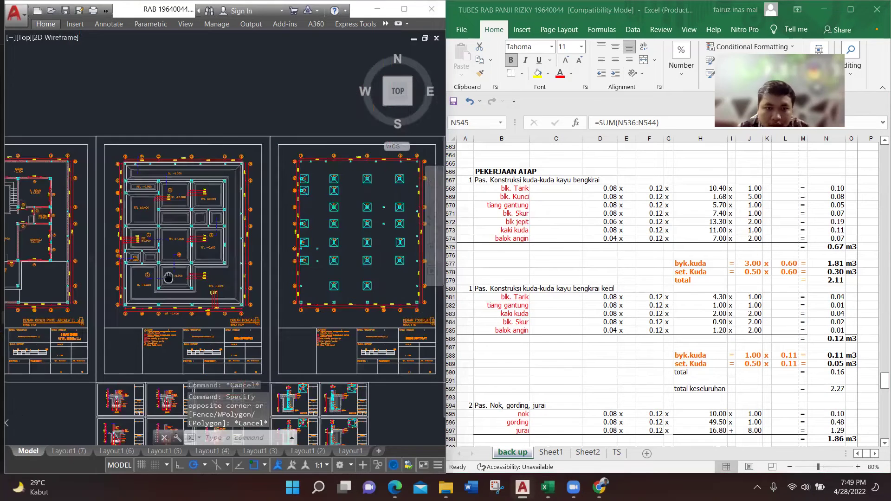
{"action": "left_click_drag", "start_coordinate": [435, 308], "coordinate": [58, 293]}
{"action": "left_click_drag", "start_coordinate": [436, 281], "coordinate": [86, 280]}
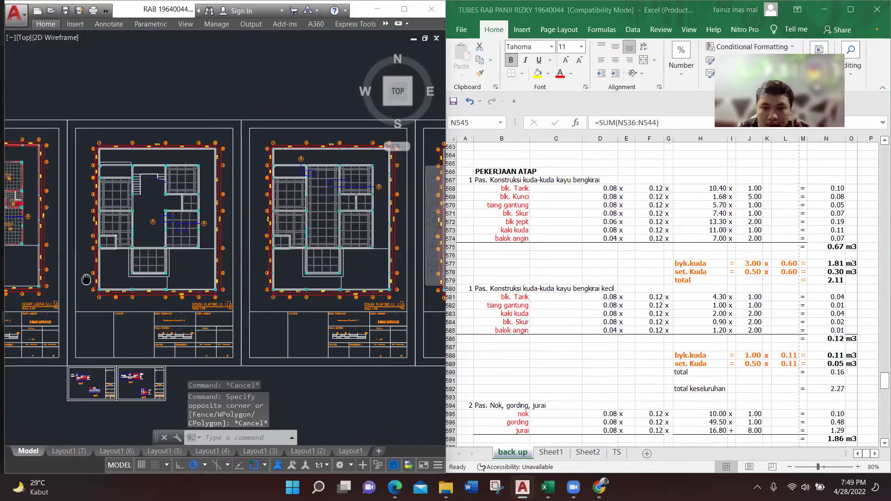
{"action": "left_click_drag", "start_coordinate": [403, 280], "coordinate": [88, 265]}
{"action": "mouse_move", "coordinate": [391, 214]}
{"action": "left_mouse_down"}
{"action": "mouse_move", "coordinate": [296, 220]}
{"action": "mouse_move", "coordinate": [321, 230]}
{"action": "left_mouse_up"}
{"action": "scroll", "coordinate": [321, 231], "scroll_direction": "up", "scroll_amount": 2}
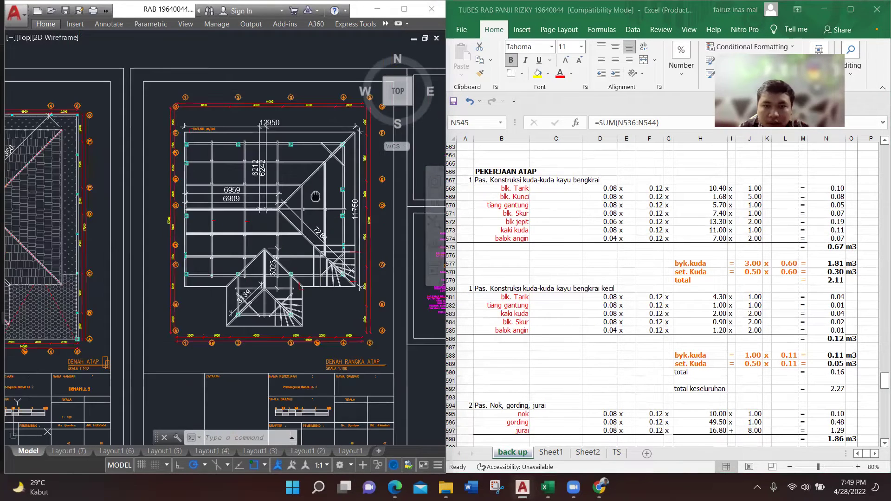
{"action": "left_click_drag", "start_coordinate": [315, 196], "coordinate": [304, 208]}
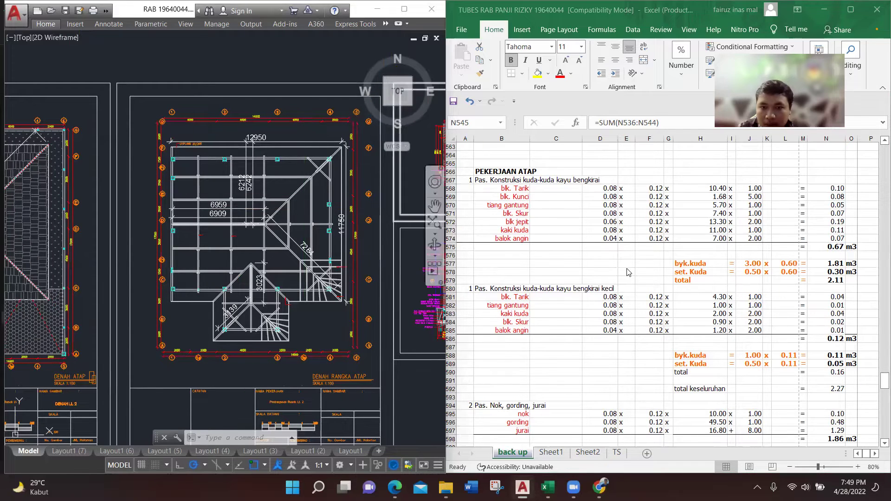
Examine the Pas. Konstruksi kuda-kuda kayu bengkirai rows and inspect the blk. Tarik volume formula in N568 and the subtotal in N575
{"action": "scroll", "coordinate": [577, 210], "scroll_direction": "down", "scroll_amount": 1}
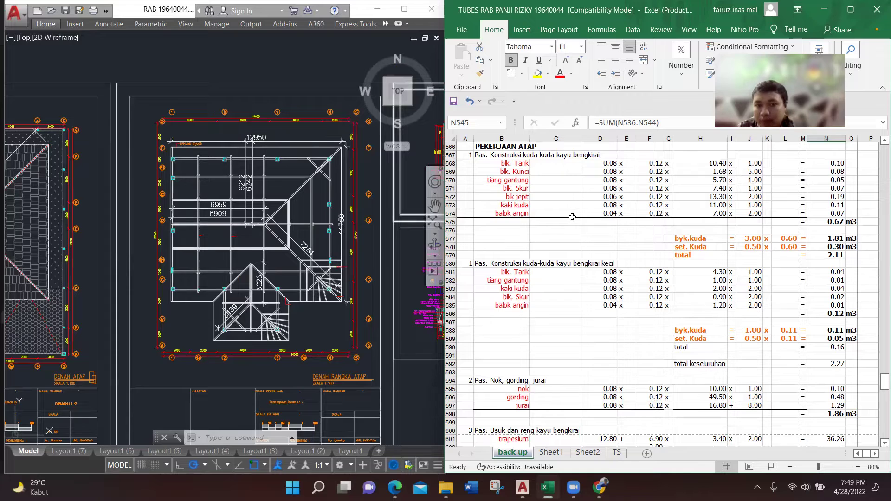
{"action": "left_click", "coordinate": [269, 188]}
{"action": "key", "text": "Escape"}
{"action": "key", "text": "Escape"}
{"action": "key", "text": "Escape"}
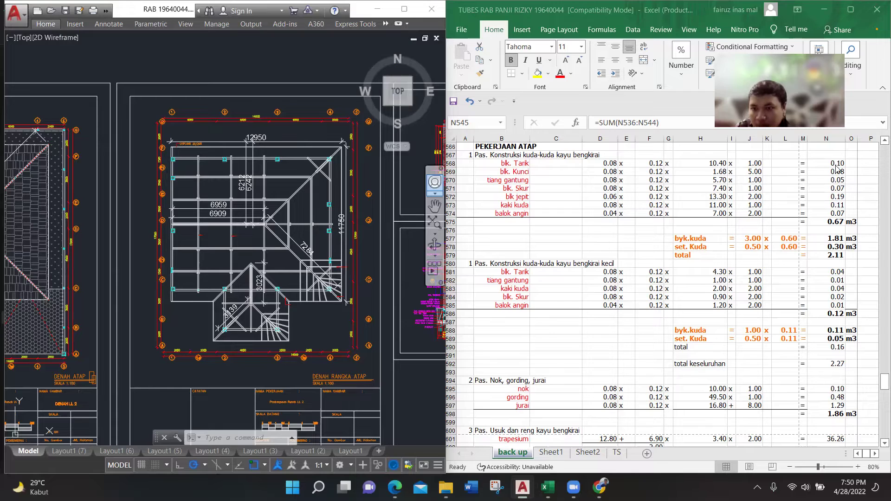
{"action": "left_click", "coordinate": [813, 163]}
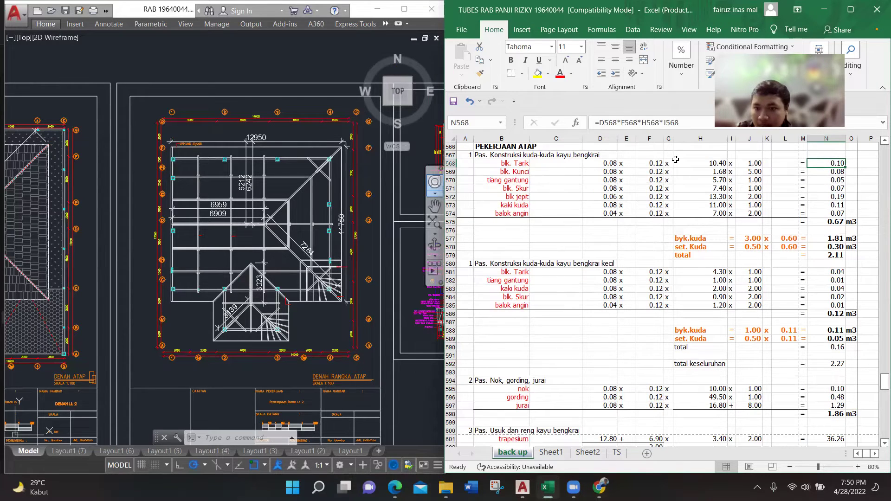
{"action": "left_click", "coordinate": [820, 223]}
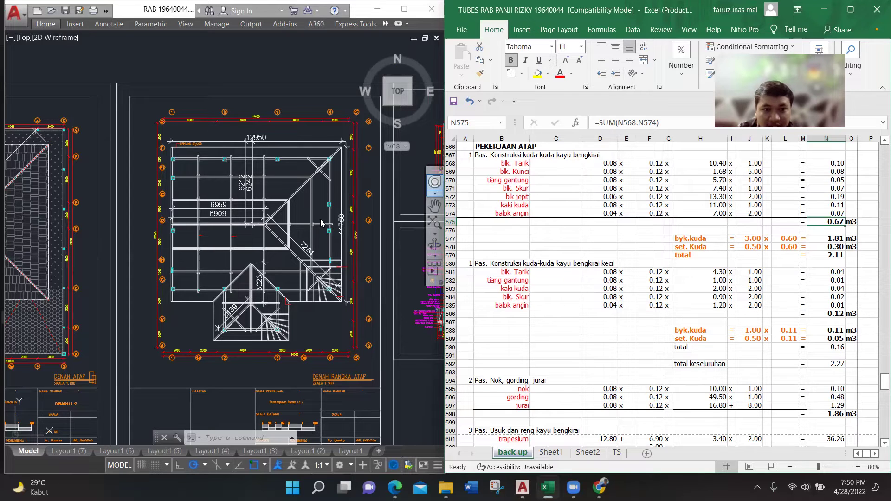
Inspect the single-truss volume formula in L577 and the byk.kuda multiplication in N577
{"action": "left_click", "coordinate": [783, 238]}
{"action": "left_click", "coordinate": [783, 256]}
{"action": "left_click", "coordinate": [783, 239]}
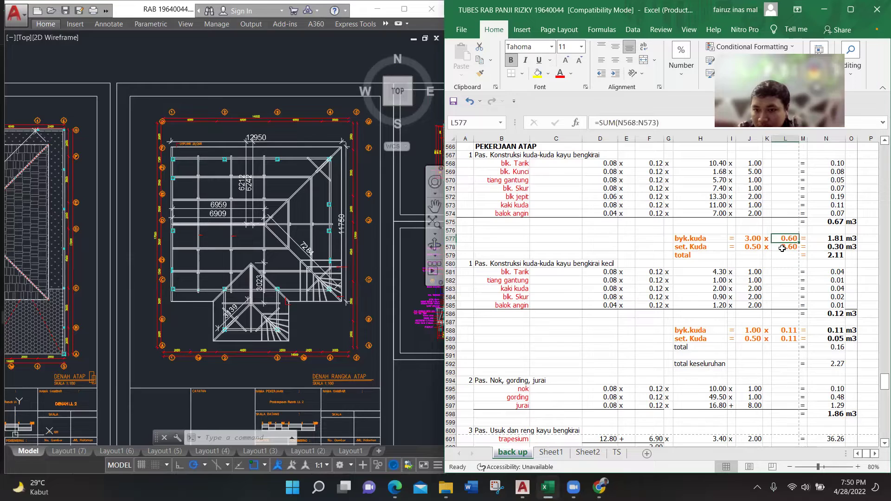
{"action": "left_click", "coordinate": [783, 255]}
{"action": "left_click", "coordinate": [784, 239]}
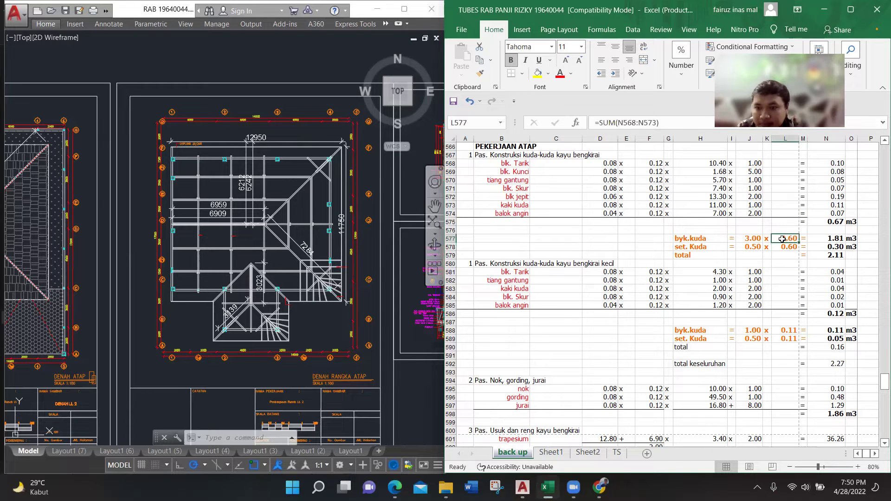
{"action": "left_click", "coordinate": [830, 239]}
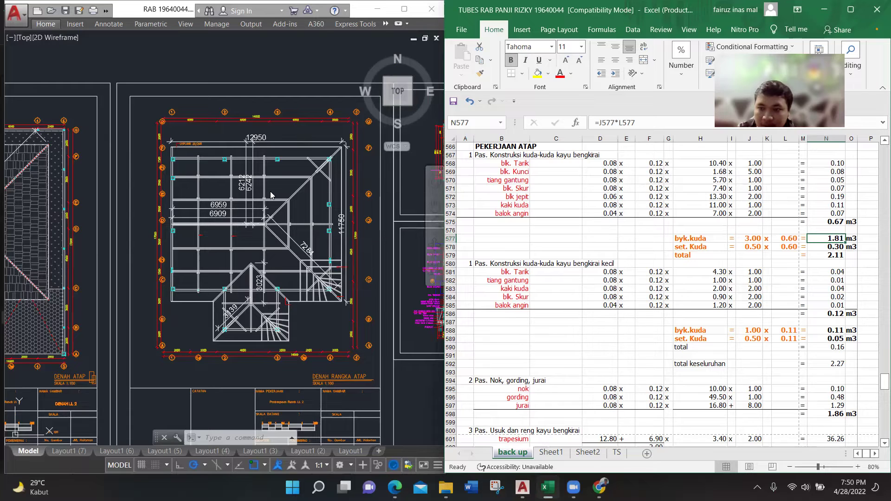
Inspect the set. Kuda half-truss volume reference in L578 and the combined truss total formula in N579
{"action": "left_click", "coordinate": [270, 191]}
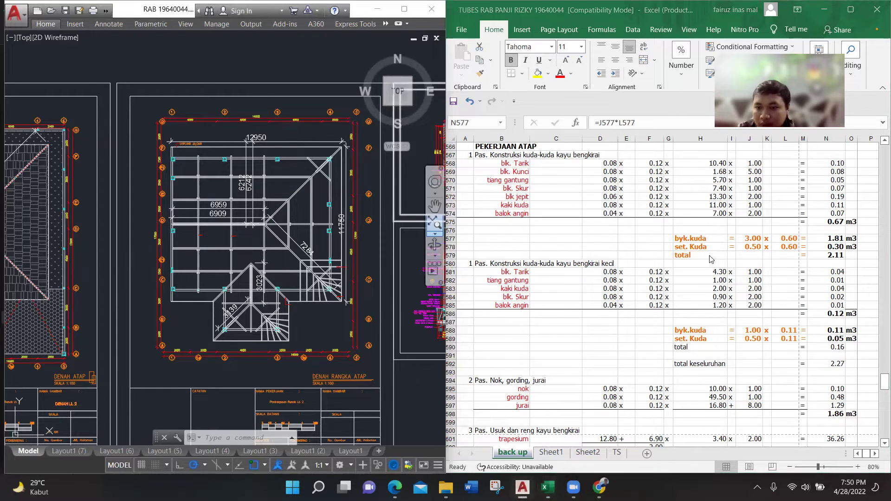
{"action": "key", "text": "alt+Tab"}
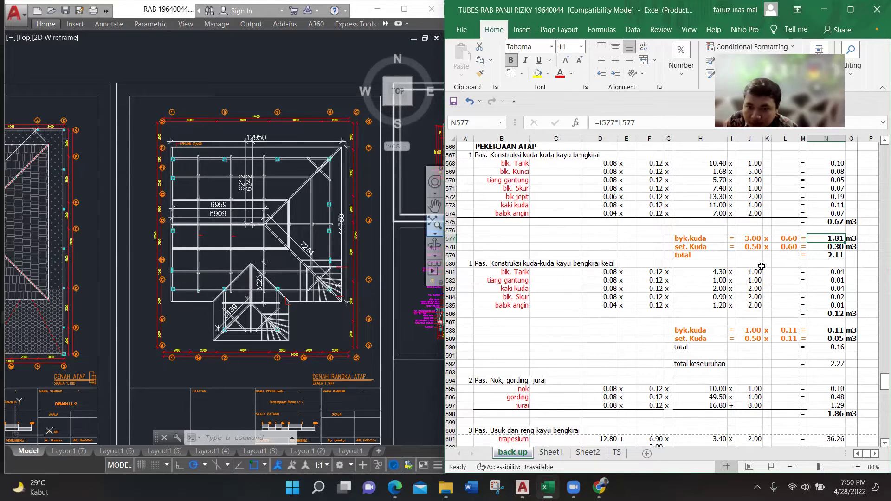
{"action": "left_click", "coordinate": [786, 247]}
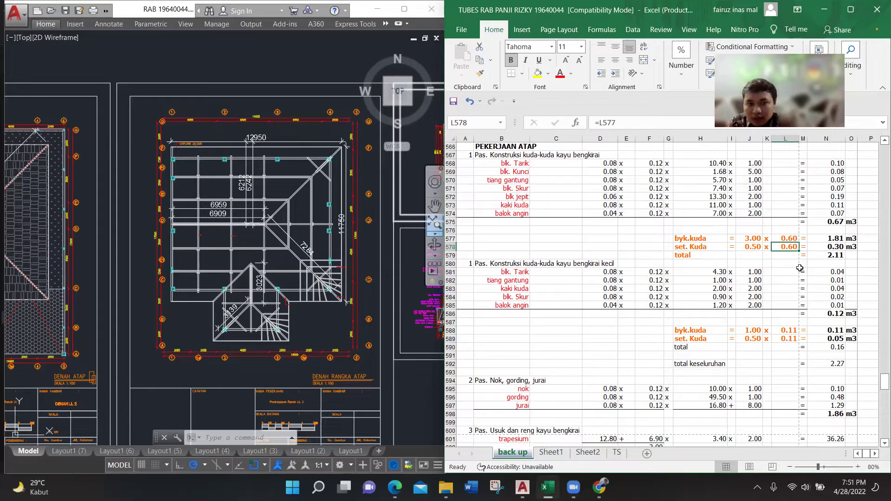
{"action": "left_click", "coordinate": [821, 256]}
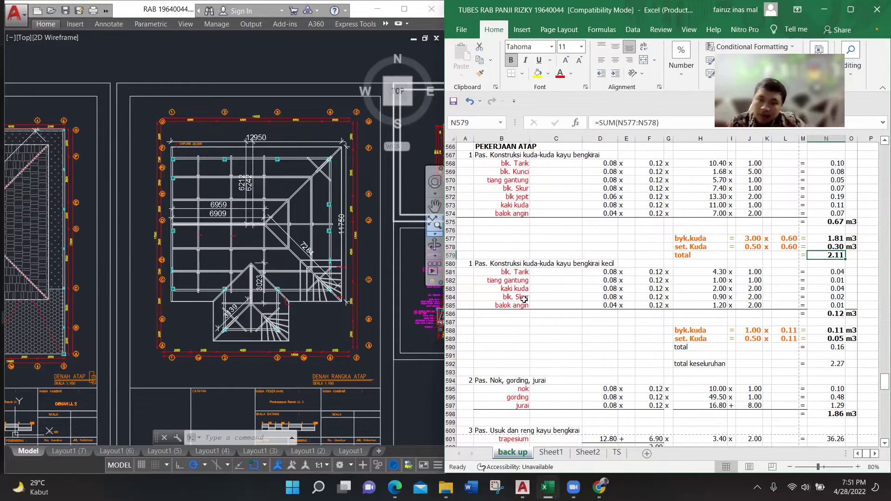
Bring the Pas. Konstruksi kuda-kuda kayu bengkirai kecil item into view and examine the small front roof's framing in DENAH RANGKA ATAP up close
{"action": "left_click", "coordinate": [556, 255]}
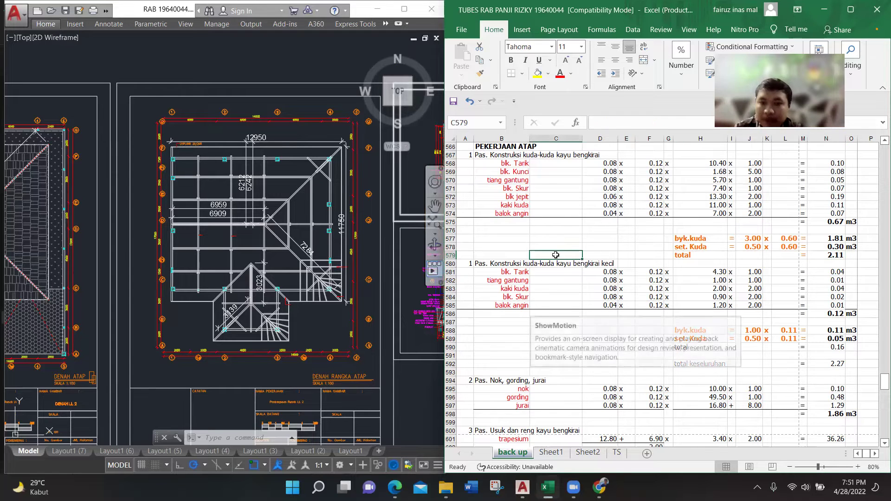
{"action": "scroll", "coordinate": [532, 281], "scroll_direction": "down", "scroll_amount": 1}
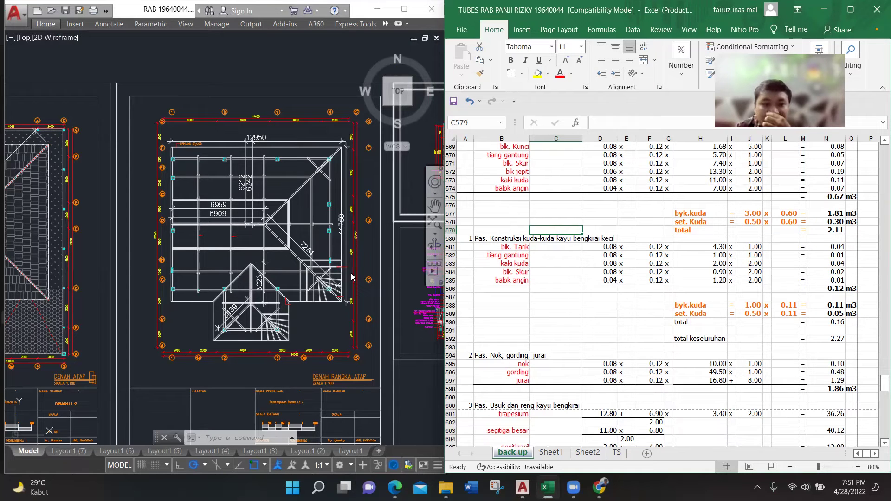
{"action": "left_click", "coordinate": [297, 320]}
{"action": "scroll", "coordinate": [226, 323], "scroll_direction": "up", "scroll_amount": 5}
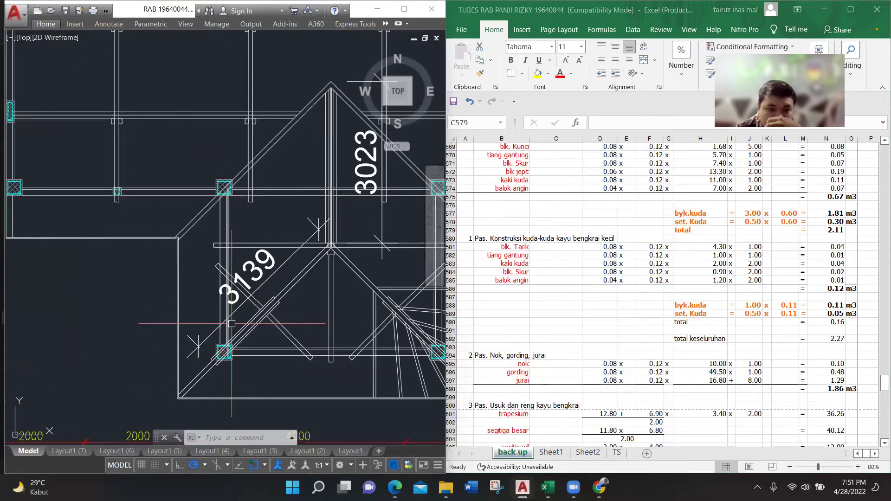
{"action": "scroll", "coordinate": [232, 324], "scroll_direction": "up", "scroll_amount": 3}
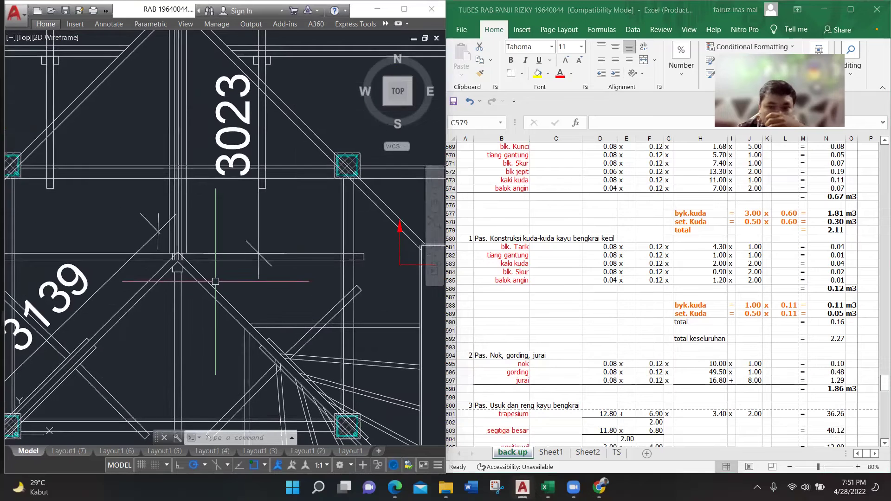
Compare the small truss rows with the whole DENAH RANGKA ATAP plan and inspect the small truss's blk. Tarik volume formula in N581
{"action": "left_click", "coordinate": [603, 246]}
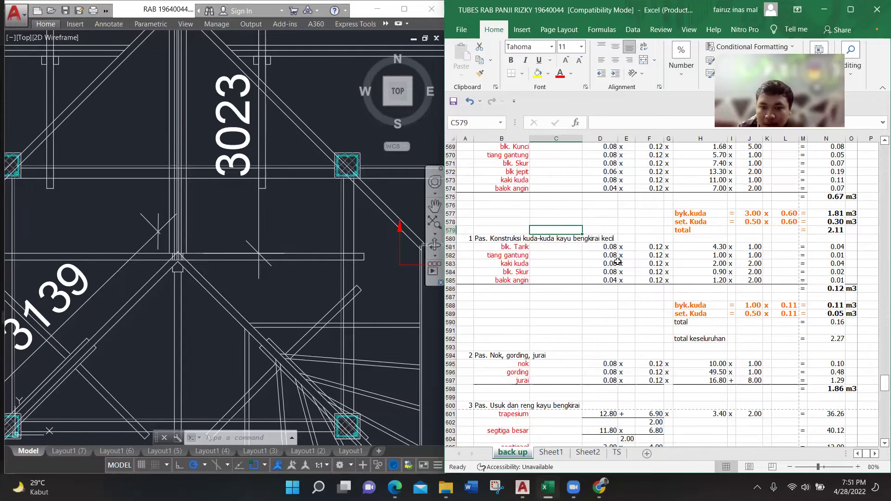
{"action": "scroll", "coordinate": [618, 262], "scroll_direction": "down", "scroll_amount": 2}
{"action": "left_click", "coordinate": [226, 225]}
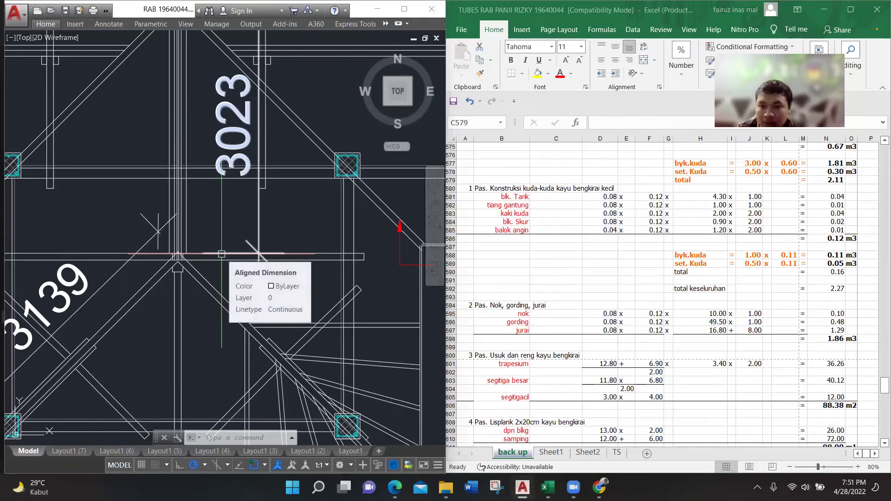
{"action": "scroll", "coordinate": [221, 253], "scroll_direction": "down", "scroll_amount": 5}
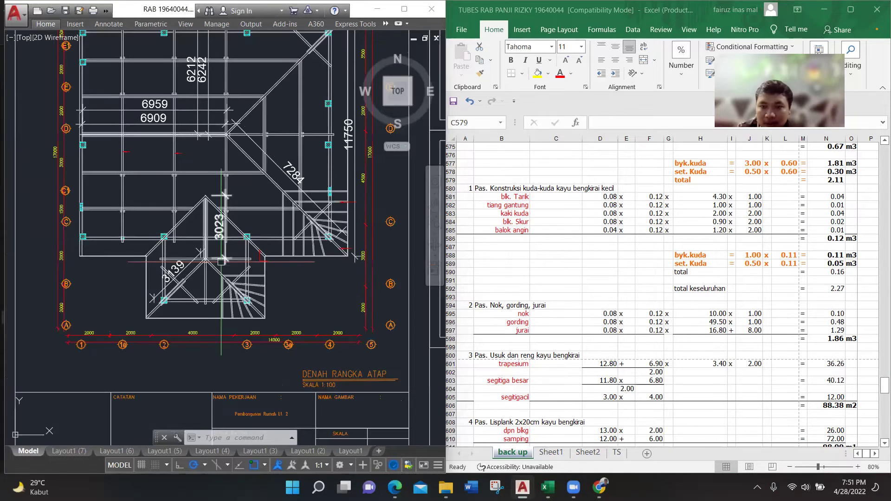
{"action": "left_click_drag", "start_coordinate": [221, 262], "coordinate": [222, 238]}
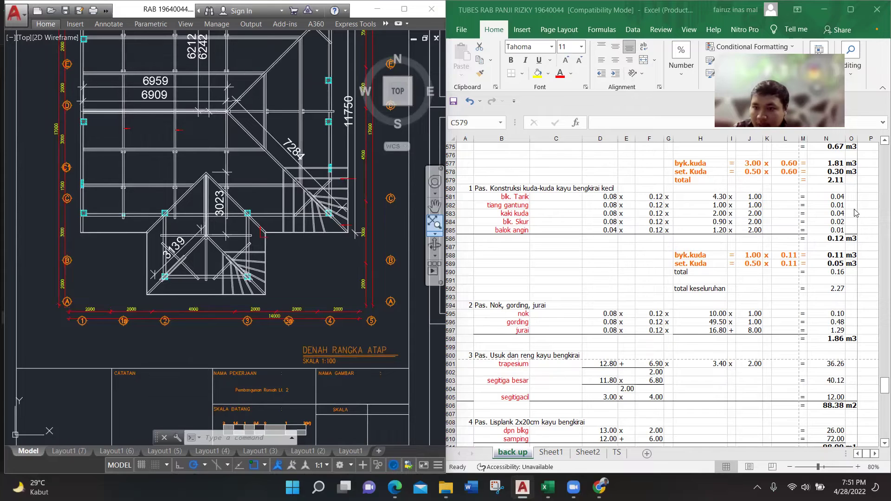
{"action": "left_click", "coordinate": [840, 196]}
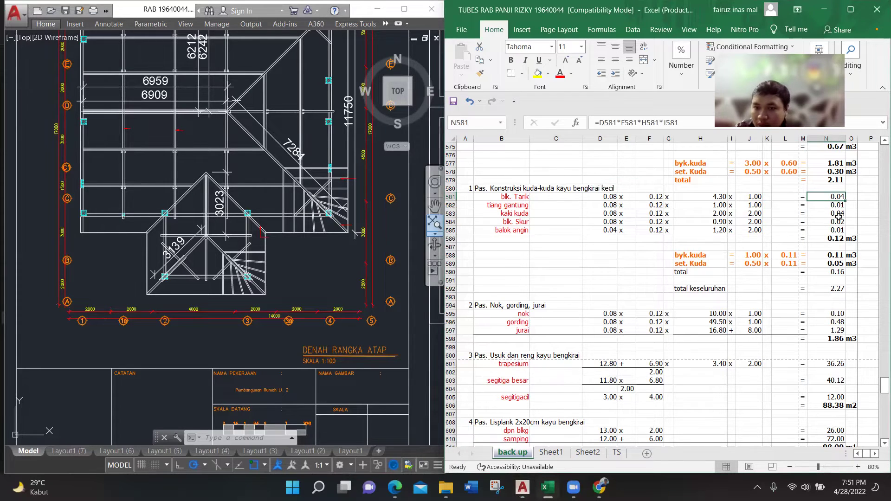
Inspect the small truss's summed volume formula in N586 and its byk.kuda multiplication in N588, checking against the front roof's framing
{"action": "left_click", "coordinate": [501, 205]}
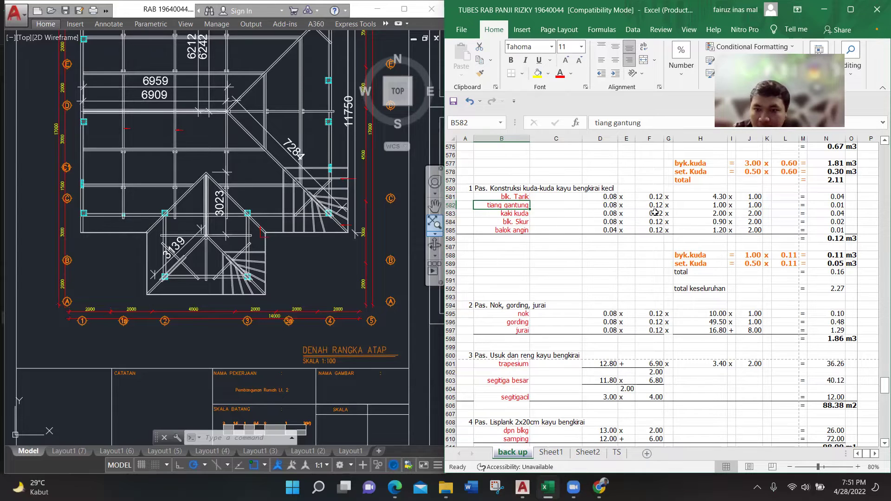
{"action": "left_click", "coordinate": [826, 238]}
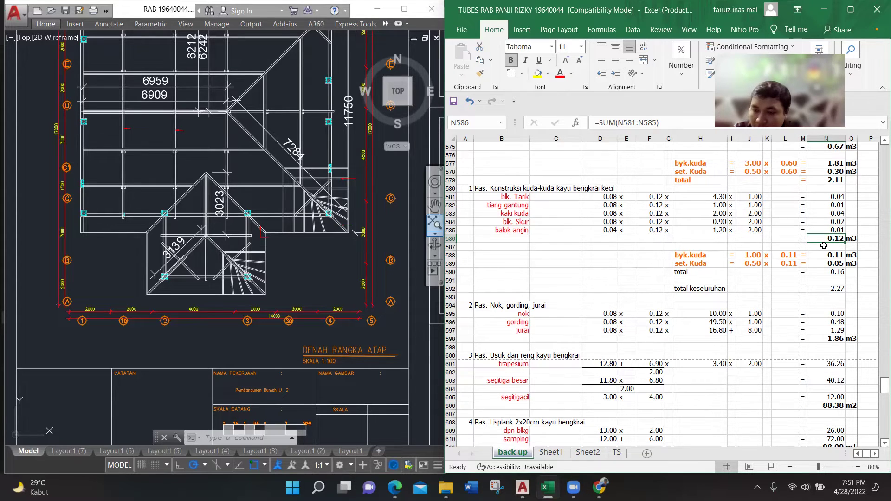
{"action": "left_click", "coordinate": [710, 255]}
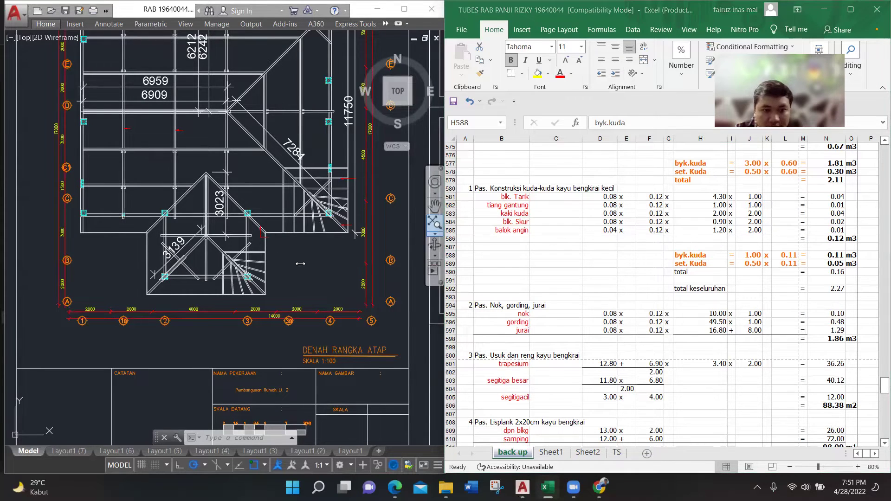
{"action": "left_click", "coordinate": [264, 230]}
{"action": "key", "text": "Escape"}
{"action": "key", "text": "Escape"}
{"action": "key", "text": "Escape"}
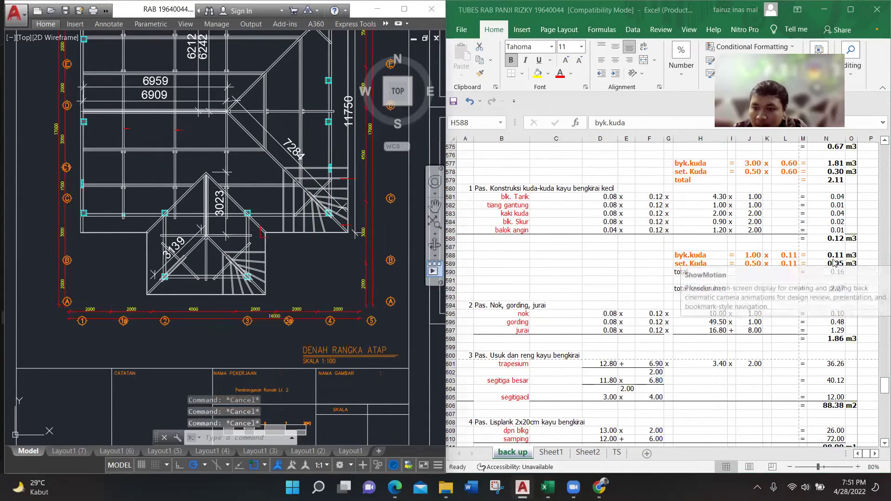
{"action": "key", "text": "alt+Tab"}
{"action": "left_click", "coordinate": [814, 255]}
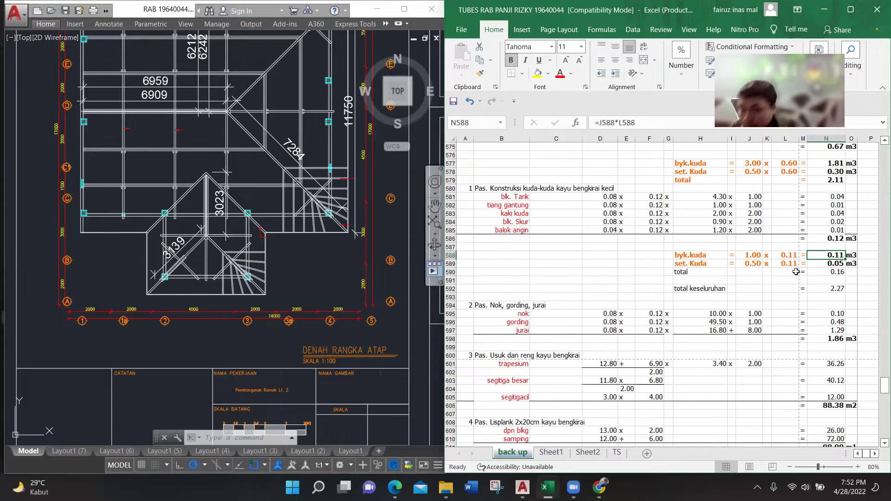
Inspect the total keseluruhan formula in N592 that adds the large and small truss totals
{"action": "scroll", "coordinate": [833, 250], "scroll_direction": "down", "scroll_amount": 1}
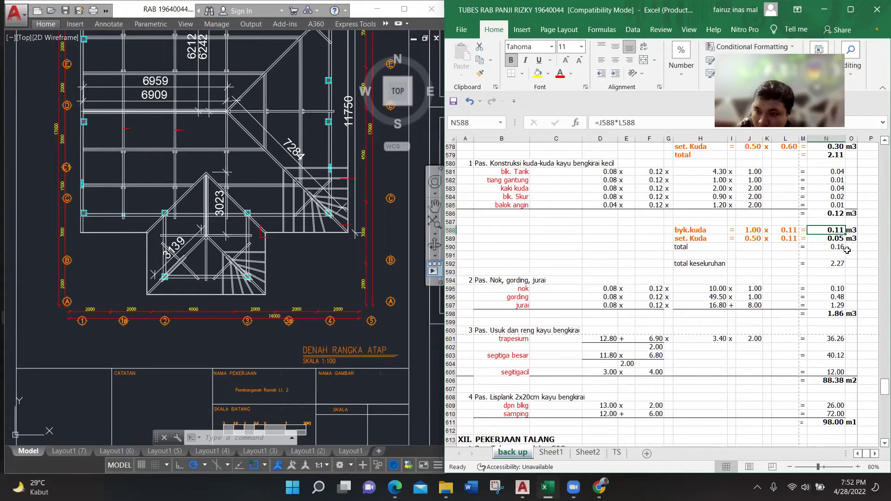
{"action": "left_click", "coordinate": [817, 263]}
{"action": "left_click", "coordinate": [748, 264]}
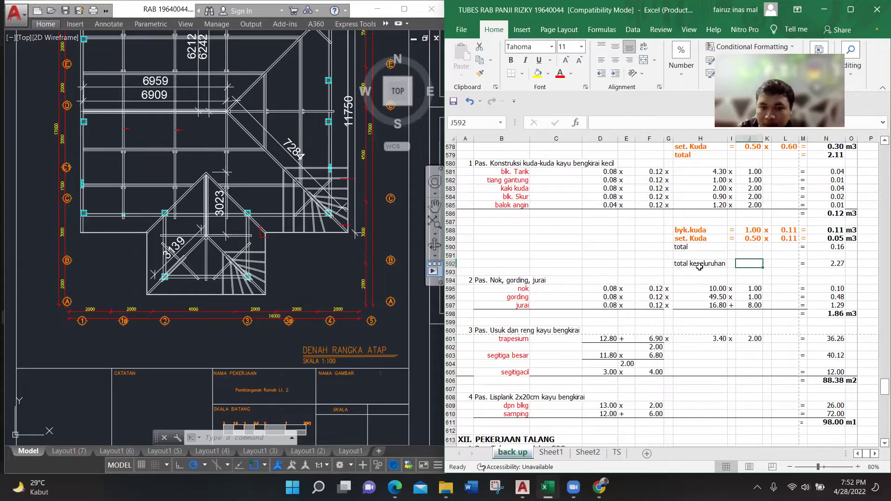
{"action": "left_click", "coordinate": [825, 265]}
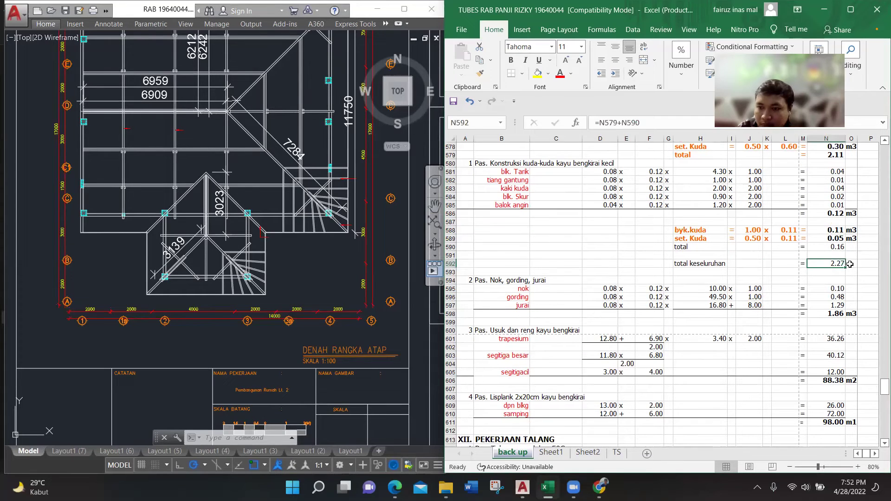
{"action": "left_click", "coordinate": [853, 263]}
{"action": "scroll", "coordinate": [747, 256], "scroll_direction": "up", "scroll_amount": 1}
{"action": "scroll", "coordinate": [748, 256], "scroll_direction": "down", "scroll_amount": 1}
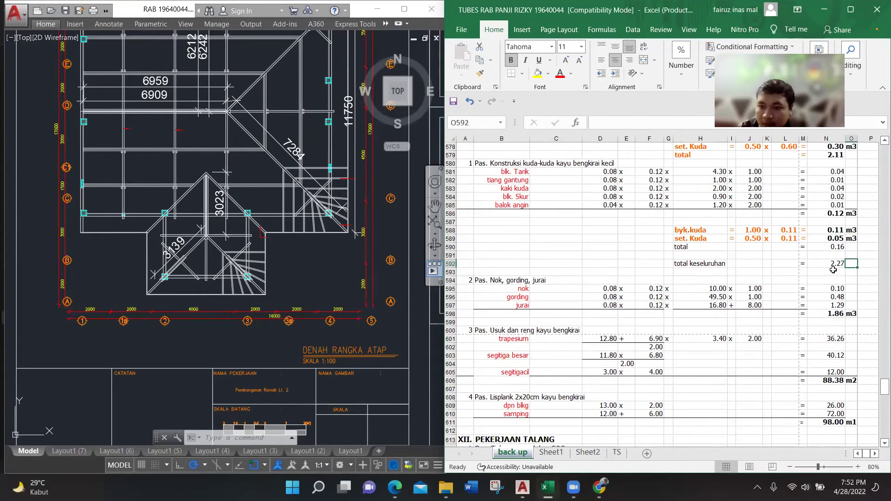
{"action": "left_click", "coordinate": [839, 266]}
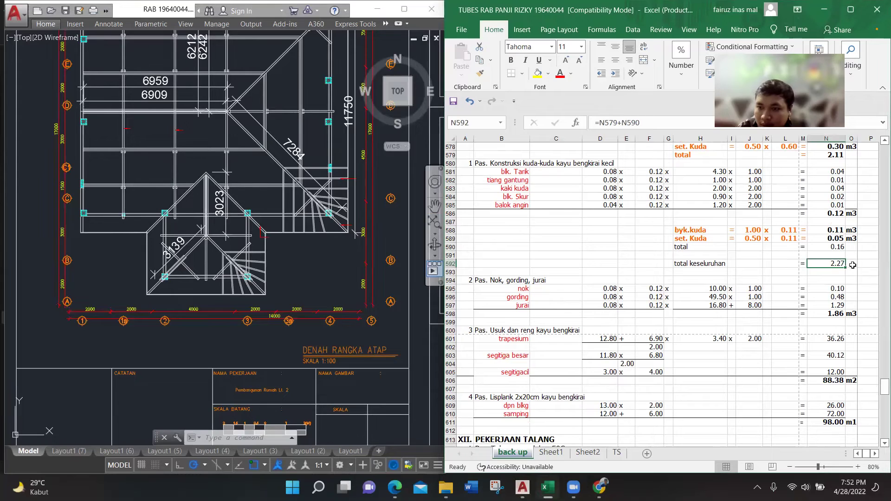
{"action": "left_click", "coordinate": [853, 265]}
{"action": "left_click", "coordinate": [838, 264]}
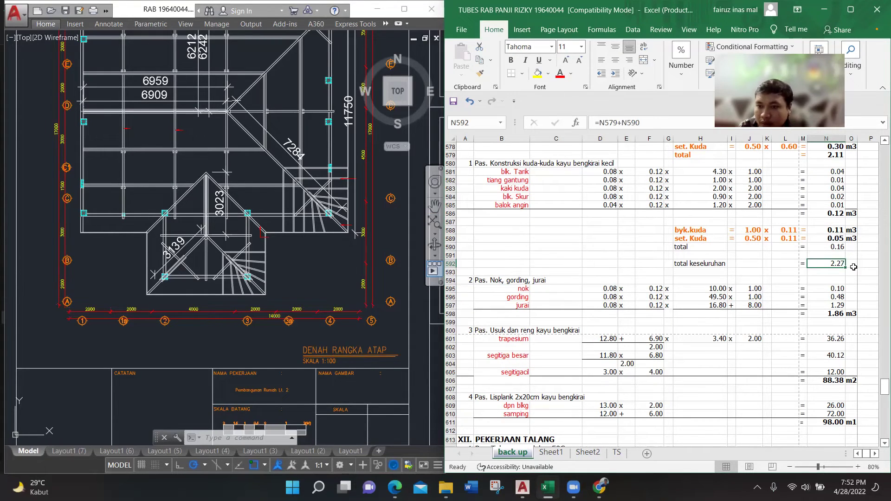
Compare the Pas. Nok, gording, jurai item with the main roof in DENAH RANGKA ATAP and inspect the nok volume formula in N595
{"action": "scroll", "coordinate": [536, 296], "scroll_direction": "down", "scroll_amount": 1}
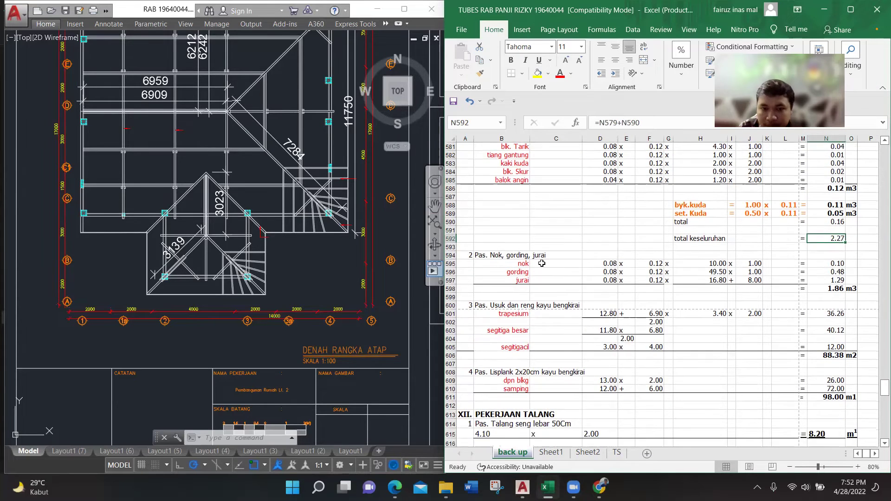
{"action": "left_click", "coordinate": [542, 262]}
{"action": "scroll", "coordinate": [557, 288], "scroll_direction": "down", "scroll_amount": 2}
{"action": "scroll", "coordinate": [543, 272], "scroll_direction": "down", "scroll_amount": 2}
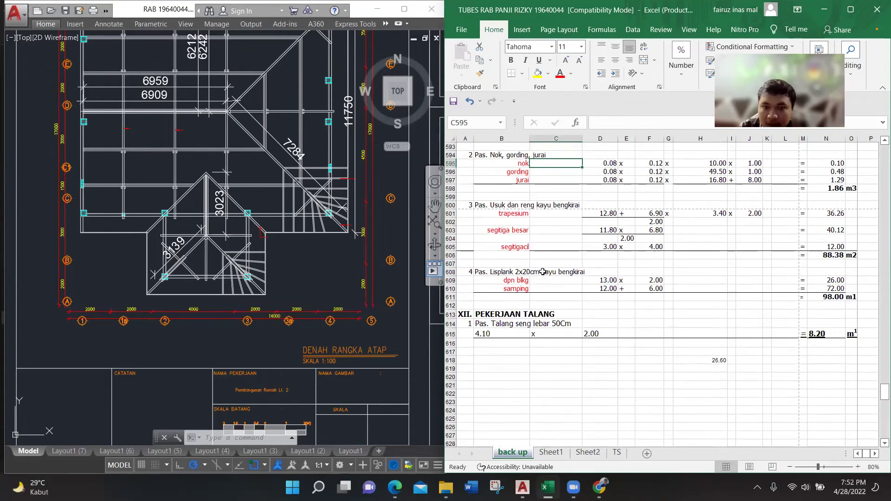
{"action": "scroll", "coordinate": [548, 250], "scroll_direction": "up", "scroll_amount": 2}
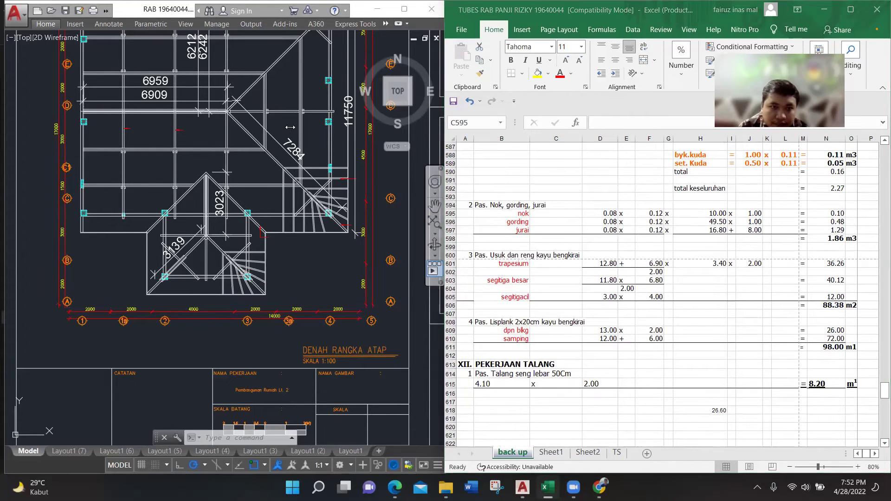
{"action": "key", "text": "Escape"}
{"action": "mouse_move", "coordinate": [284, 125]}
{"action": "left_mouse_down"}
{"action": "mouse_move", "coordinate": [296, 169]}
{"action": "mouse_move", "coordinate": [320, 200]}
{"action": "left_mouse_up"}
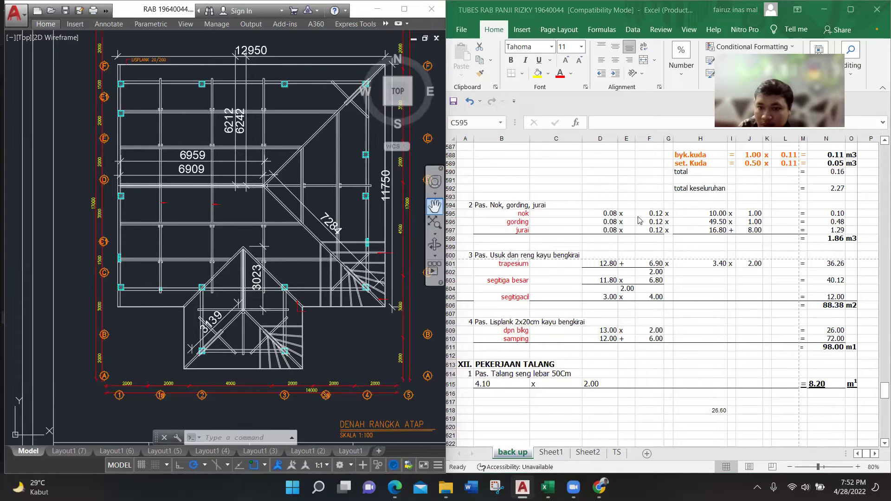
{"action": "key", "text": "alt+Tab"}
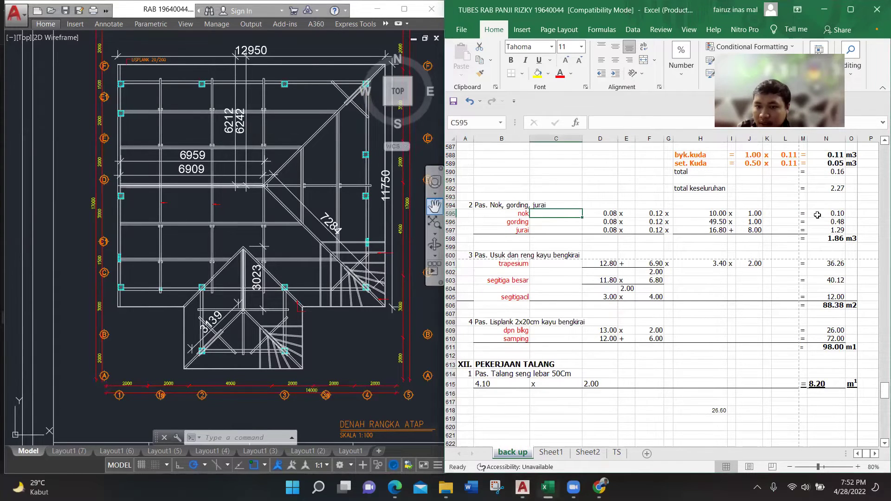
{"action": "left_click", "coordinate": [835, 214]}
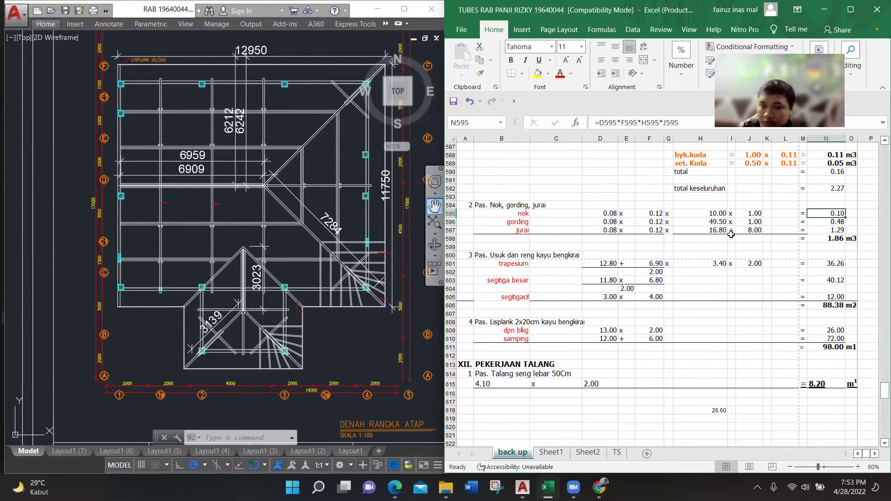
Inspect the gording row's cross-section, its length formula in H596 and its volume formula in N596
{"action": "left_click", "coordinate": [513, 225]}
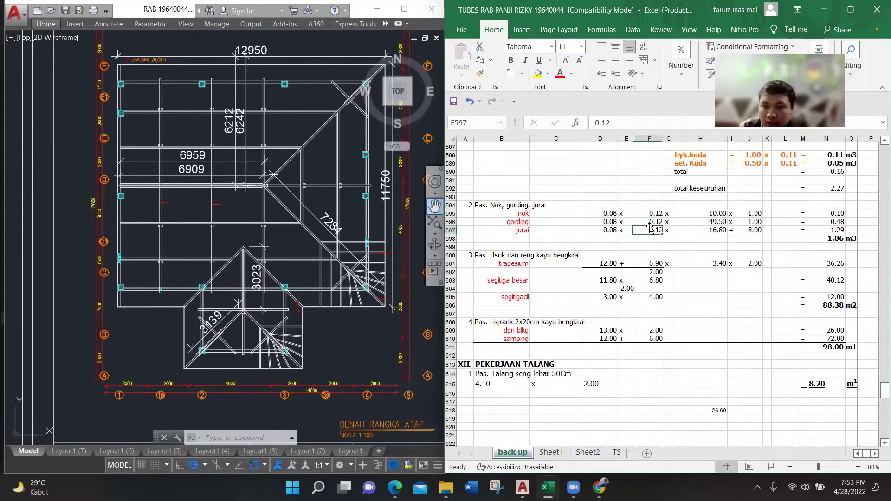
{"action": "left_click", "coordinate": [647, 223]}
{"action": "left_click", "coordinate": [720, 223]}
{"action": "left_click", "coordinate": [733, 222]}
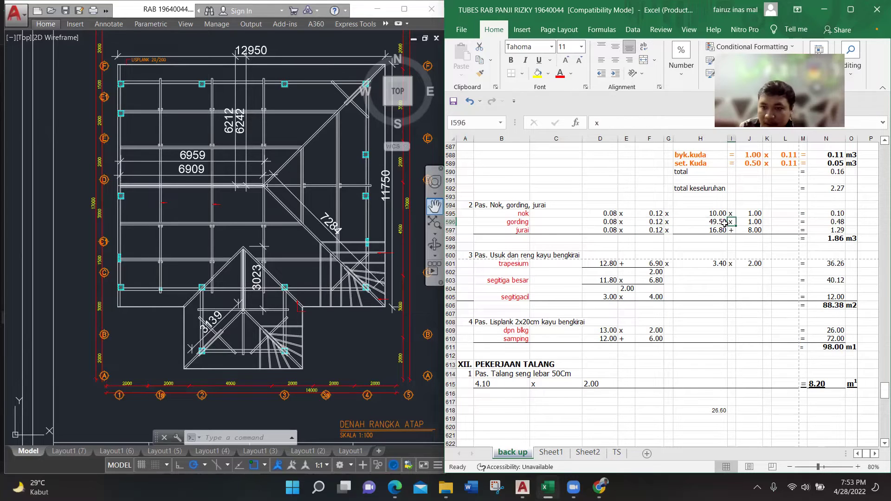
{"action": "left_click", "coordinate": [722, 223]}
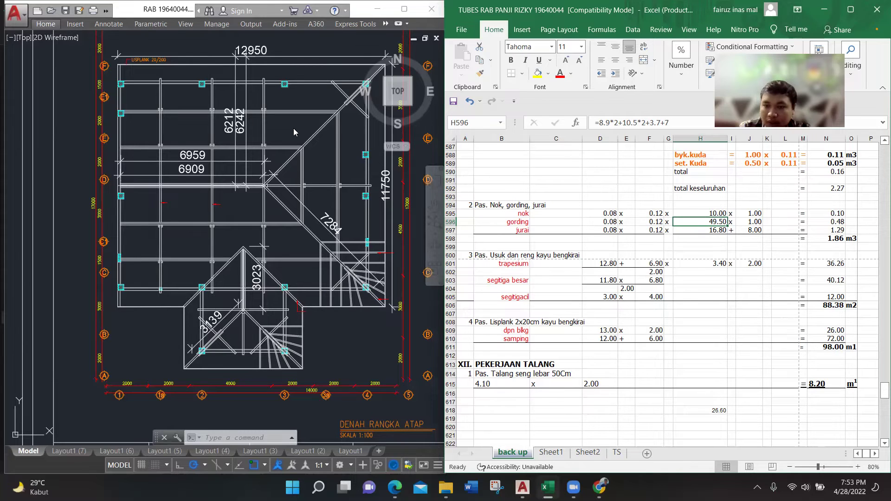
{"action": "left_click", "coordinate": [825, 223]}
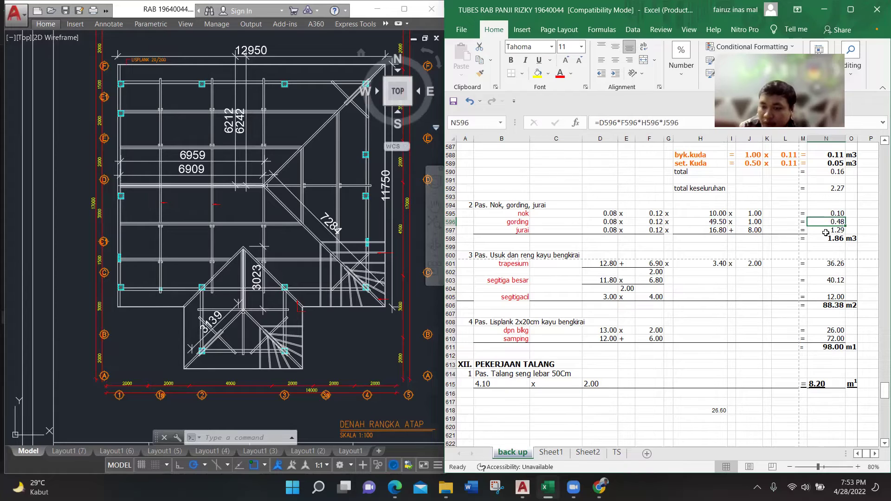
Compare the jurai row with the hip rafters in DENAH RANGKA ATAP and inspect the item's sum formula in N598
{"action": "left_click", "coordinate": [510, 231]}
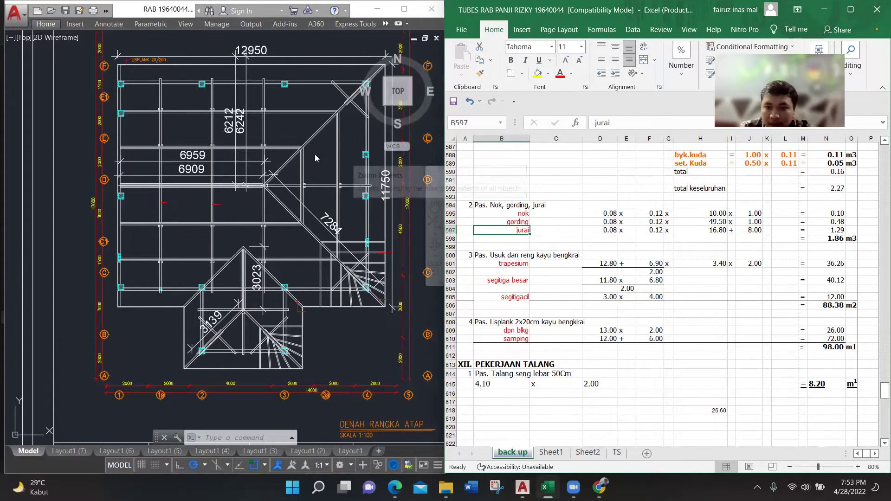
{"action": "left_click_drag", "start_coordinate": [375, 167], "coordinate": [348, 176]}
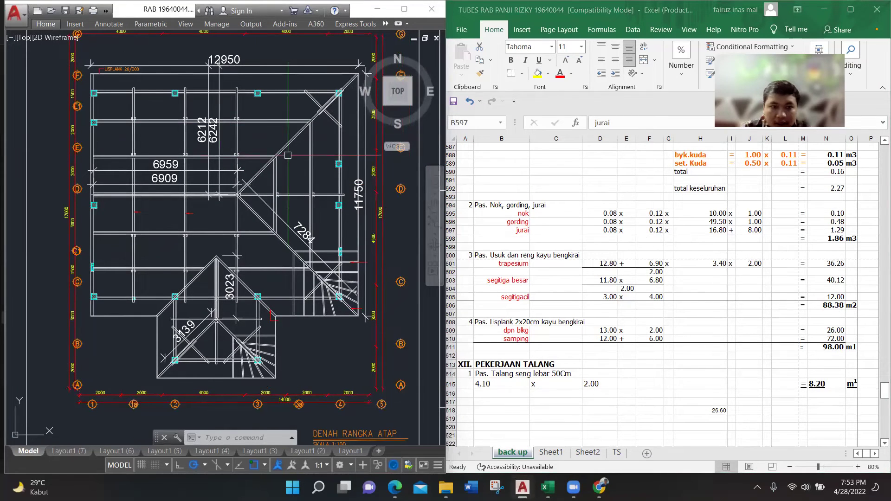
{"action": "left_click_drag", "start_coordinate": [390, 208], "coordinate": [389, 228]}
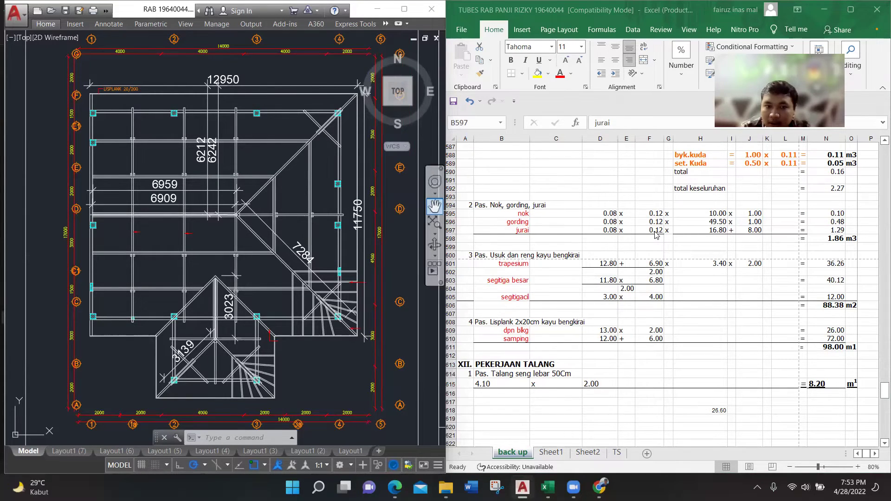
{"action": "left_click", "coordinate": [617, 232]}
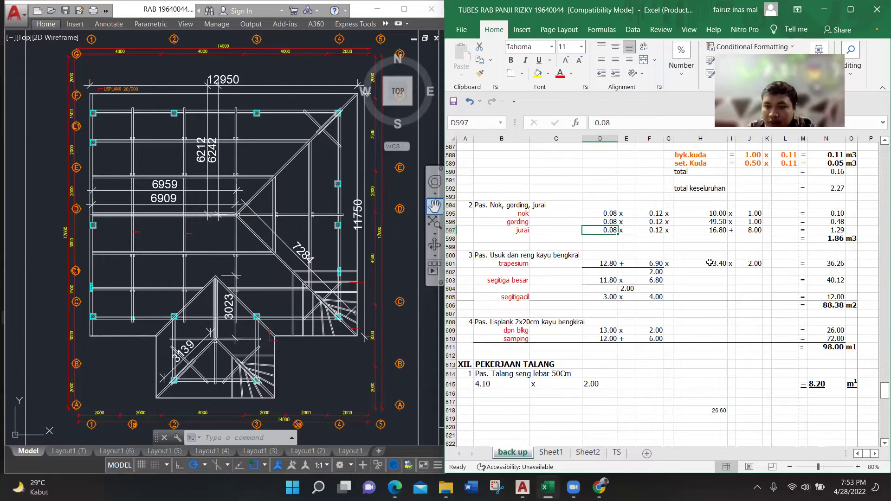
{"action": "left_click", "coordinate": [818, 240]}
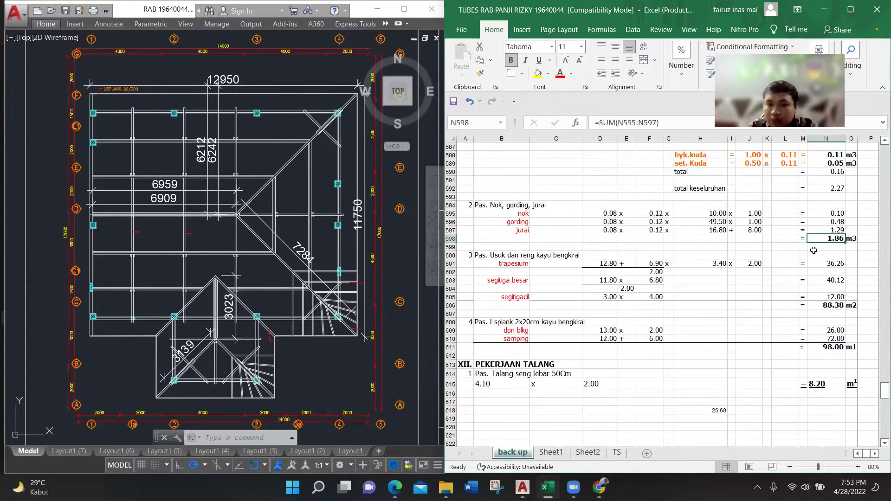
Compare the trapesium row of Pas. Usuk dan reng kayu bengkirai with the roof plan and inspect its F601 reference and N601 area formula
{"action": "scroll", "coordinate": [813, 251], "scroll_direction": "down", "scroll_amount": 2}
{"action": "left_click", "coordinate": [511, 215]}
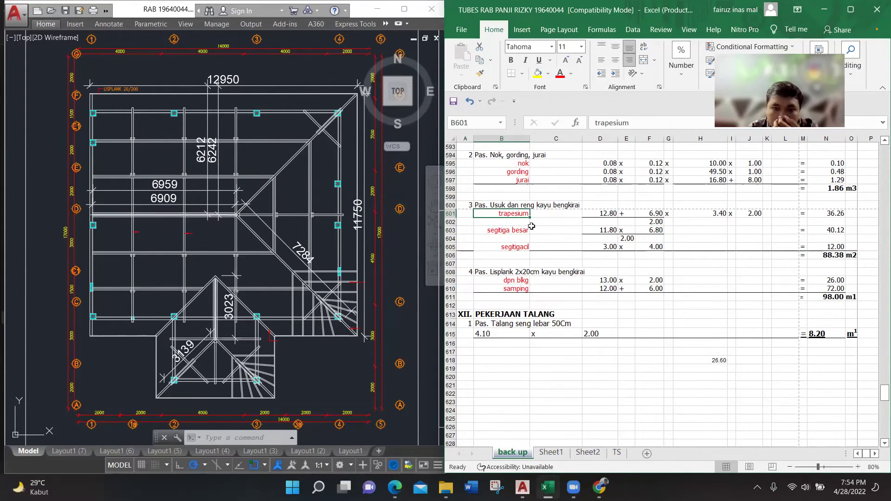
{"action": "left_click", "coordinate": [307, 202]}
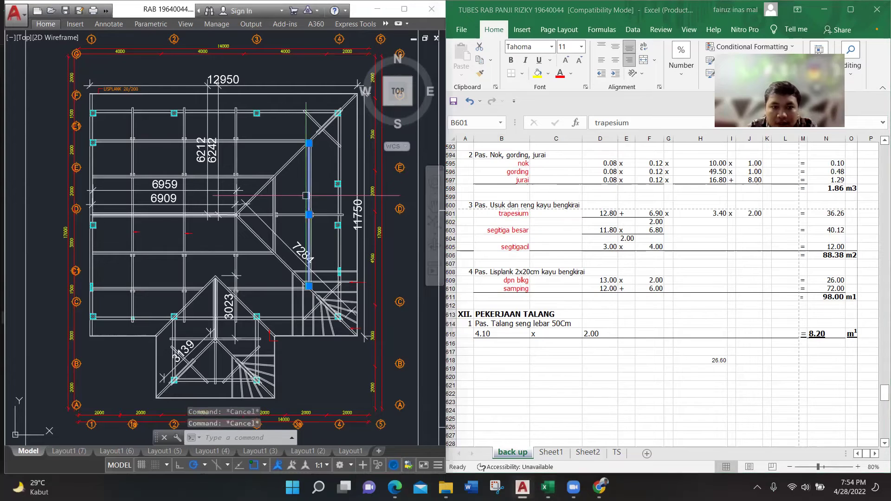
{"action": "key", "text": "Escape"}
{"action": "key", "text": "Escape"}
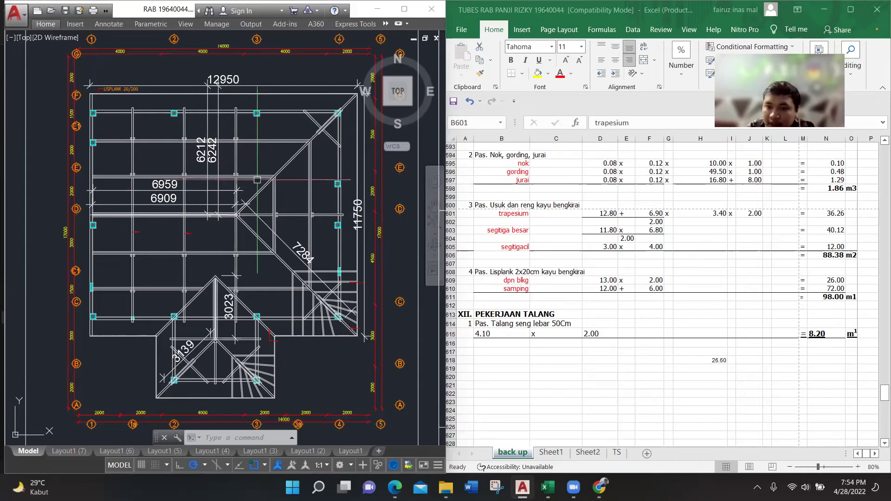
{"action": "left_click", "coordinate": [660, 214]}
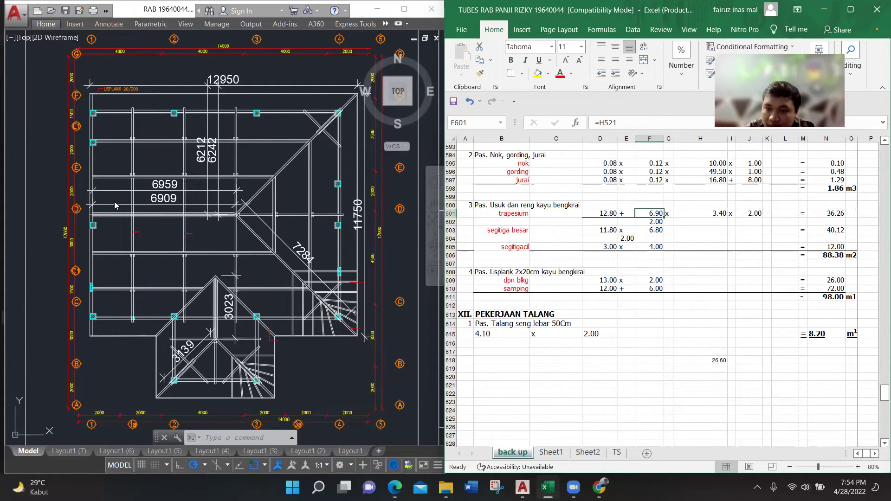
{"action": "left_click", "coordinate": [836, 214]}
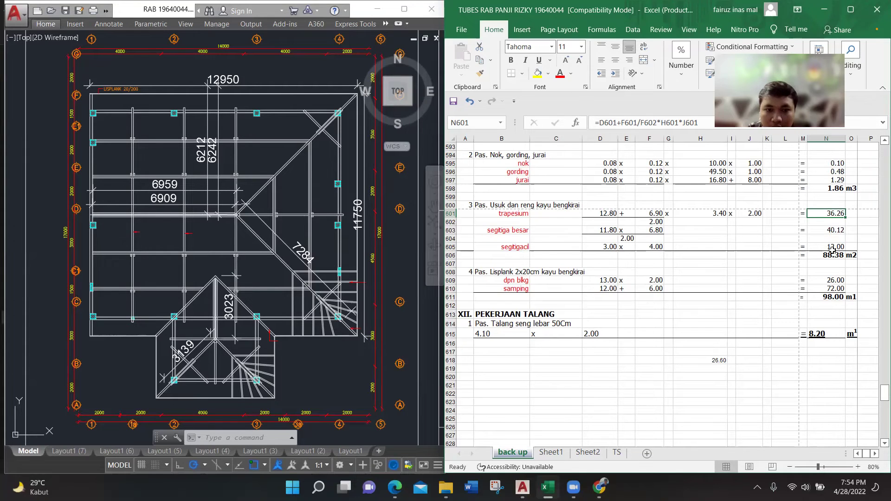
Compare the segitiga besar row with the roof plan's large triangular slope and inspect its F603 reference and N603 area formula
{"action": "left_click", "coordinate": [293, 193]}
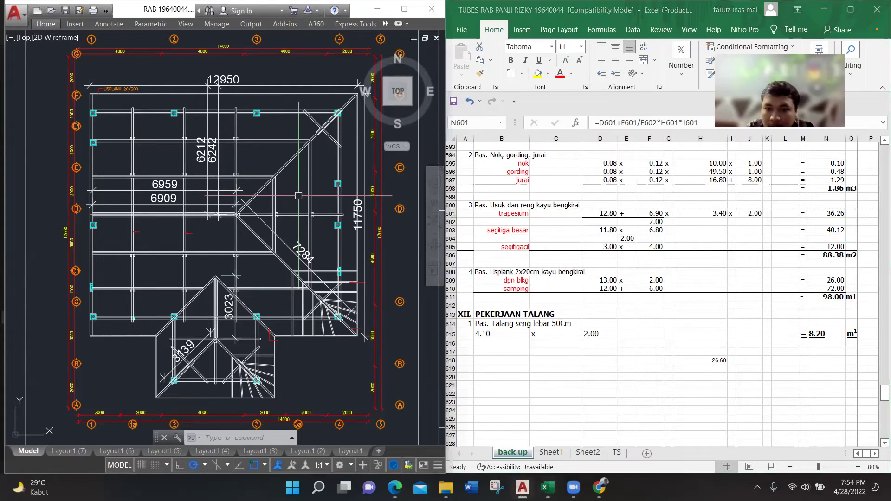
{"action": "key", "text": "Escape"}
{"action": "key", "text": "Escape"}
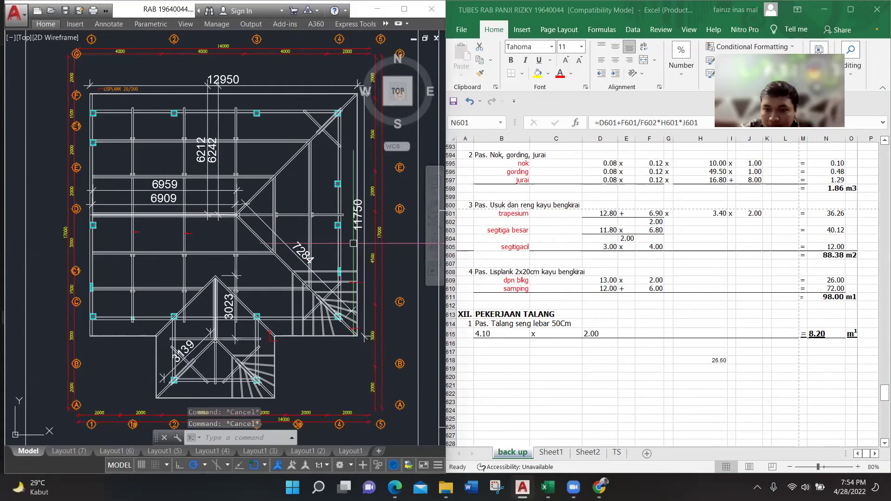
{"action": "left_click", "coordinate": [657, 231]}
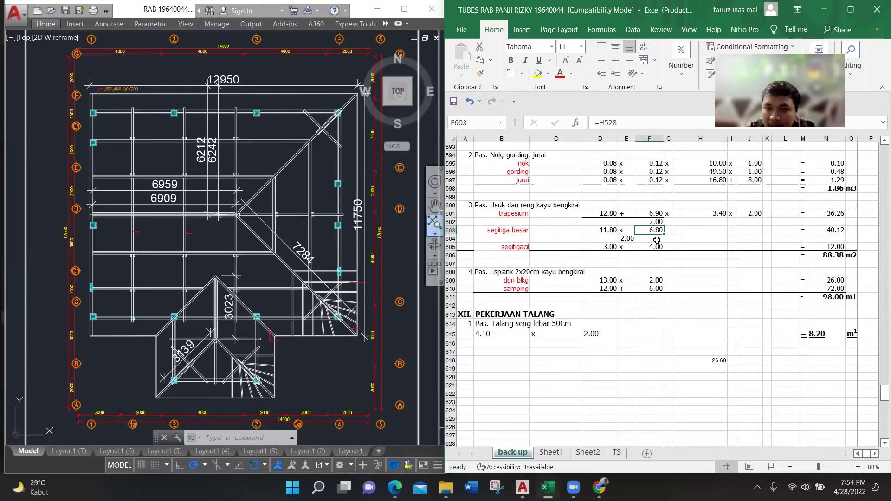
{"action": "left_click", "coordinate": [839, 231]}
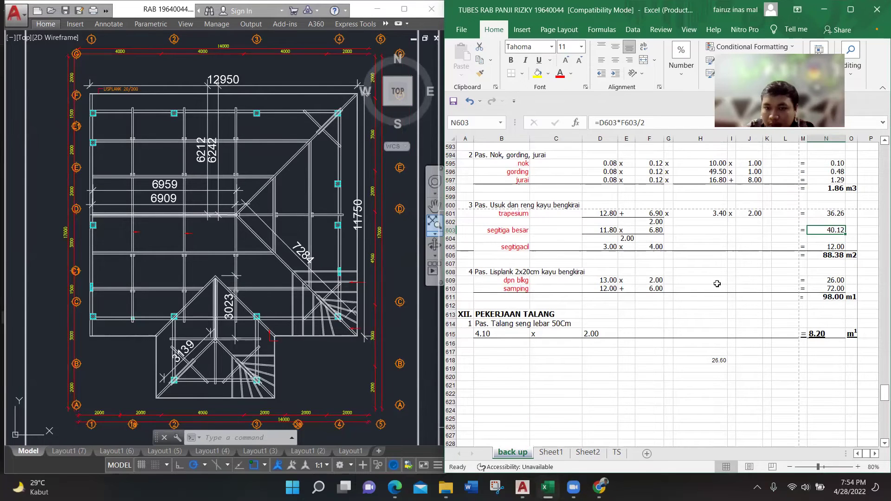
Compare the segitigacil row's dimensions and area with the small front roof slope in DENAH RANGKA ATAP
{"action": "left_click", "coordinate": [507, 249]}
{"action": "scroll", "coordinate": [192, 350], "scroll_direction": "down", "scroll_amount": 2}
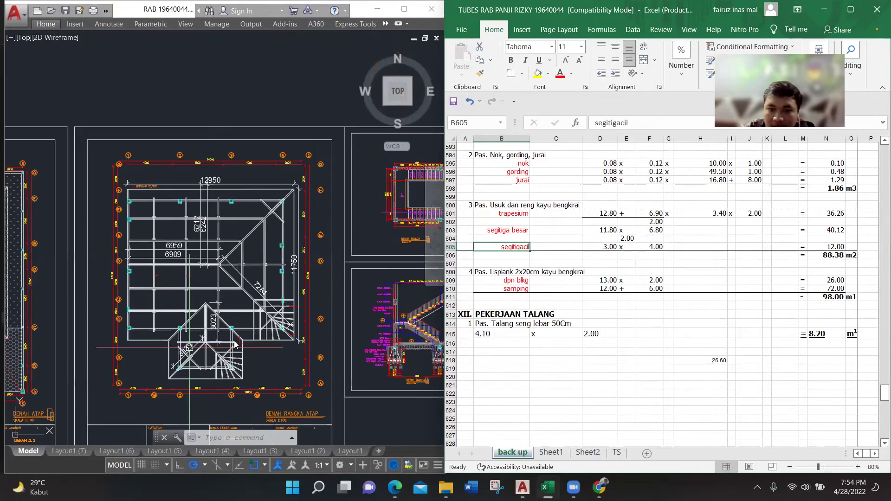
{"action": "scroll", "coordinate": [236, 345], "scroll_direction": "up", "scroll_amount": 2}
{"action": "scroll", "coordinate": [236, 344], "scroll_direction": "down", "scroll_amount": 2}
{"action": "scroll", "coordinate": [254, 333], "scroll_direction": "up", "scroll_amount": 5}
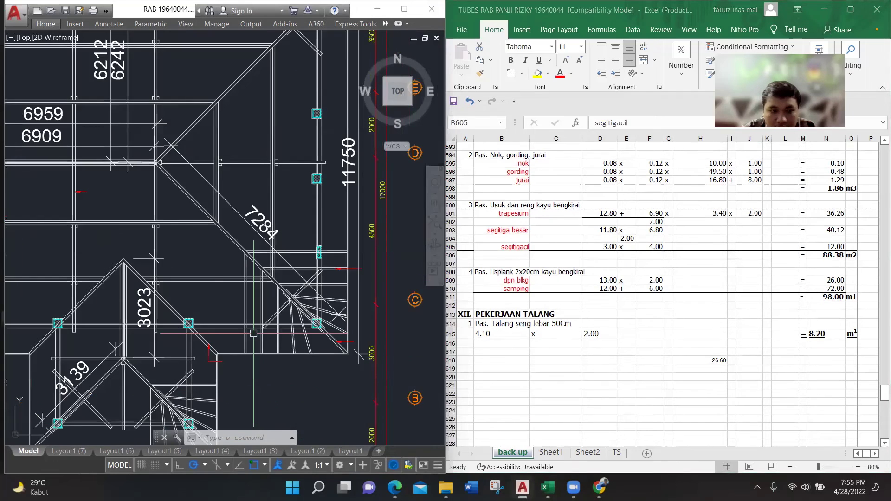
{"action": "scroll", "coordinate": [253, 333], "scroll_direction": "down", "scroll_amount": 3}
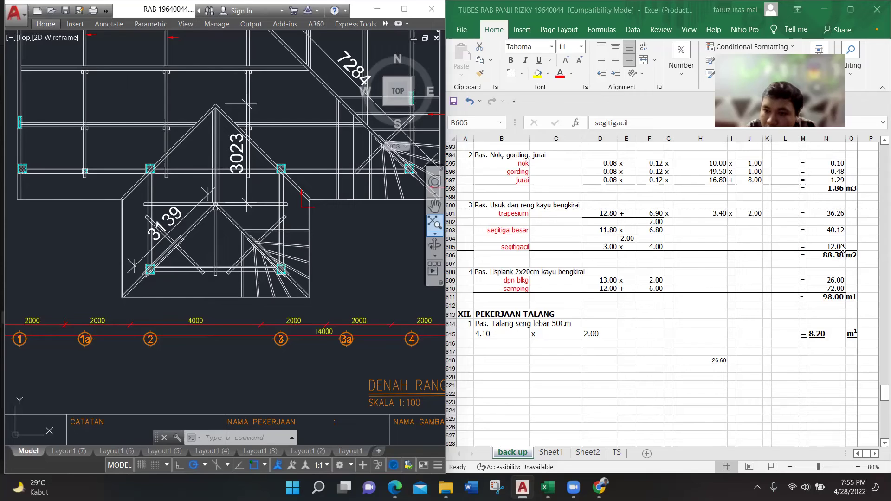
{"action": "key", "text": "alt+Tab"}
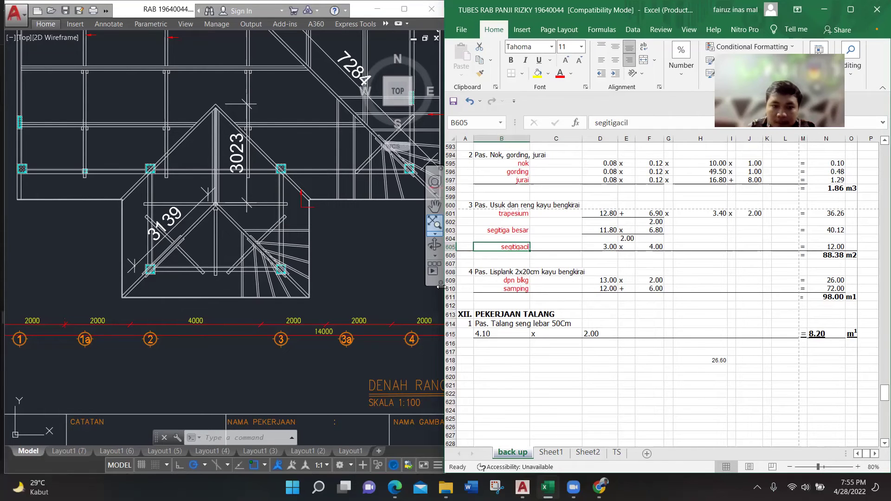
Compare the dpn blkg and samping rows of Pas. Lisplank 2x20cm with the outer roof edges in DENAH RANGKA ATAP
{"action": "left_click", "coordinate": [270, 260]}
{"action": "scroll", "coordinate": [321, 229], "scroll_direction": "down", "scroll_amount": 2}
{"action": "scroll", "coordinate": [311, 211], "scroll_direction": "up", "scroll_amount": 5}
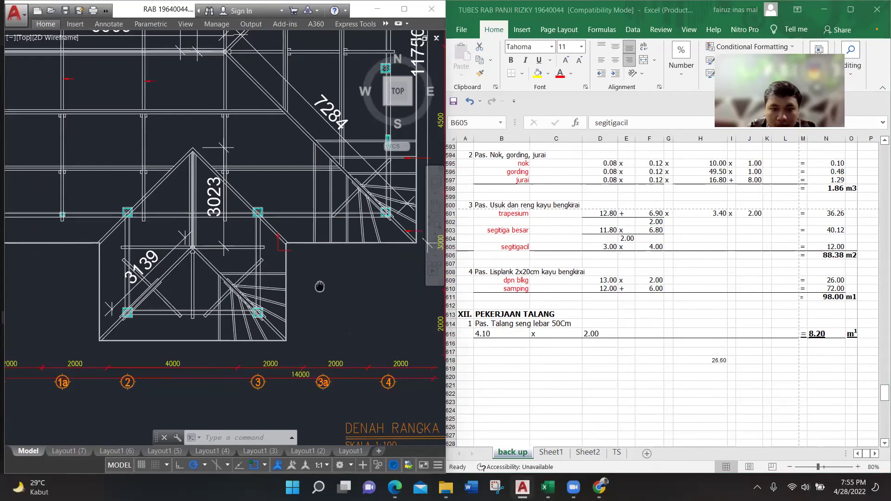
{"action": "scroll", "coordinate": [286, 289], "scroll_direction": "down", "scroll_amount": 2}
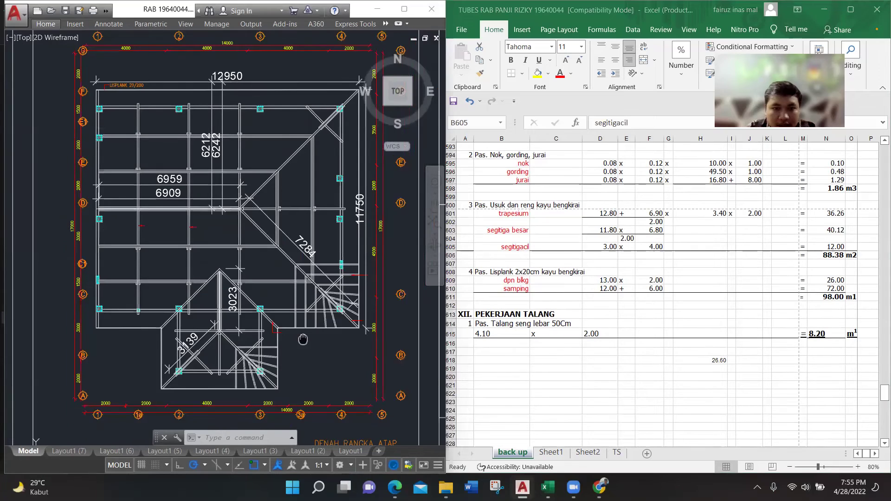
{"action": "left_click_drag", "start_coordinate": [302, 340], "coordinate": [301, 360]}
{"action": "left_click_drag", "start_coordinate": [284, 208], "coordinate": [255, 183]}
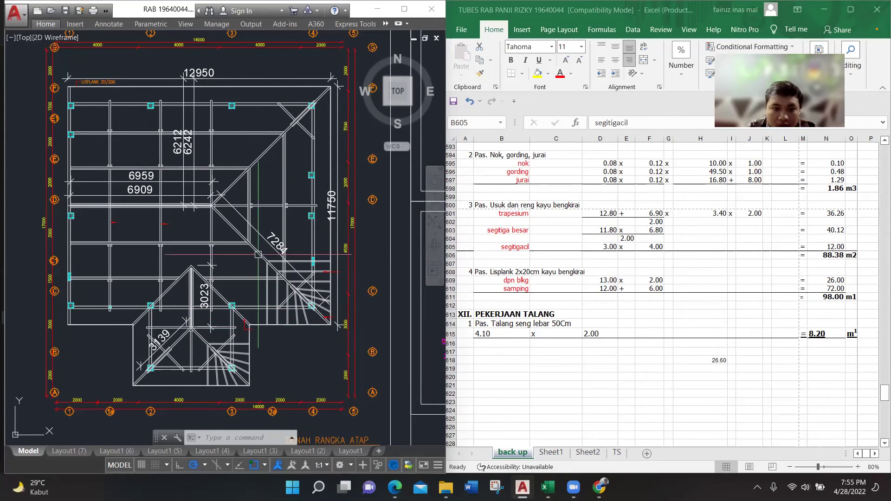
{"action": "scroll", "coordinate": [203, 207], "scroll_direction": "down", "scroll_amount": 2}
{"action": "scroll", "coordinate": [270, 209], "scroll_direction": "up", "scroll_amount": 2}
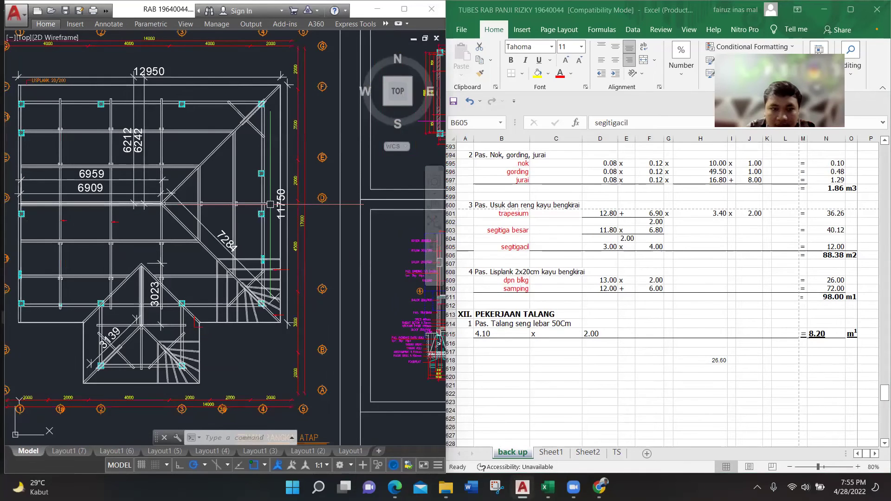
{"action": "left_click_drag", "start_coordinate": [270, 204], "coordinate": [266, 214]}
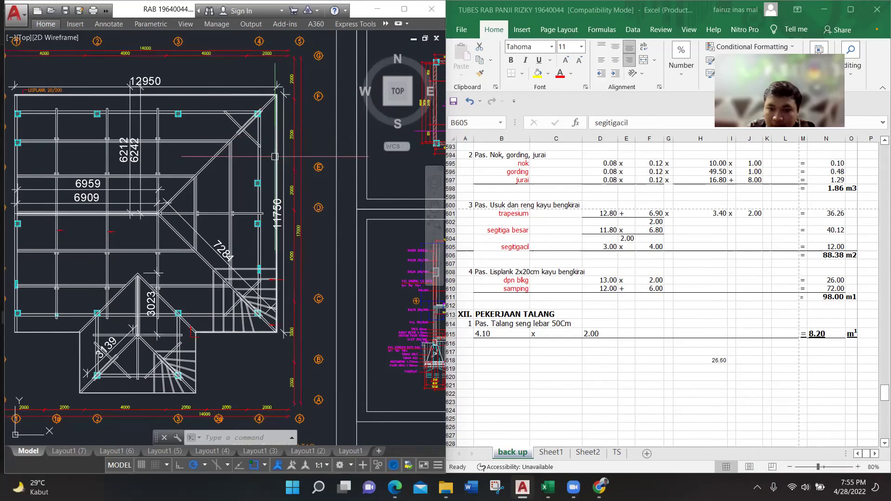
{"action": "left_click_drag", "start_coordinate": [236, 331], "coordinate": [268, 265]}
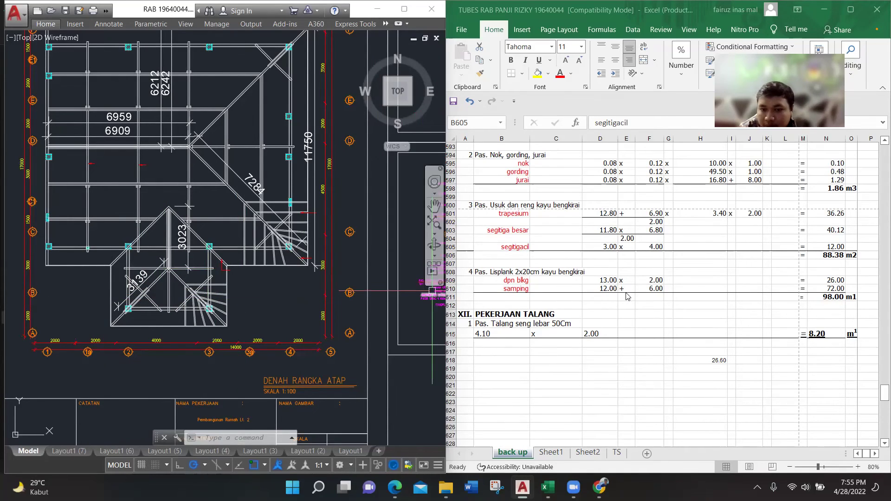
Inspect the lisplank item's samping formula in N610 and its sum formula in N611
{"action": "left_click", "coordinate": [837, 291]}
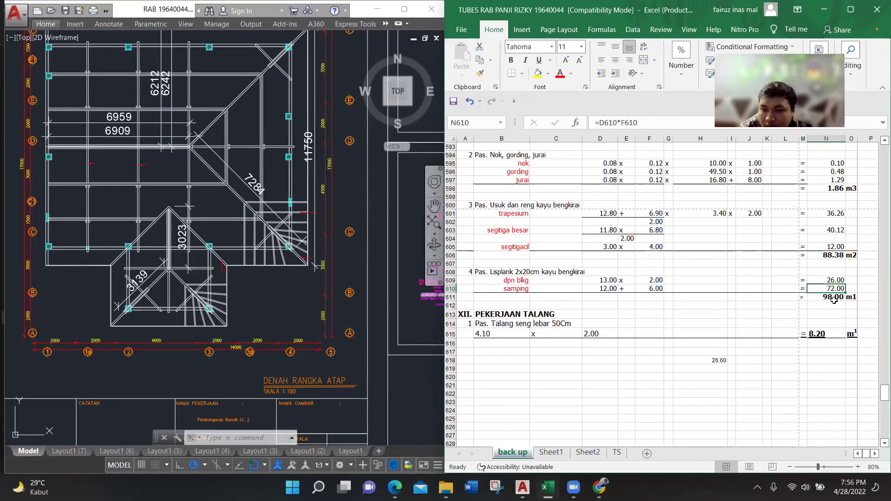
{"action": "left_click", "coordinate": [835, 300]}
{"action": "scroll", "coordinate": [836, 302], "scroll_direction": "up", "scroll_amount": 1}
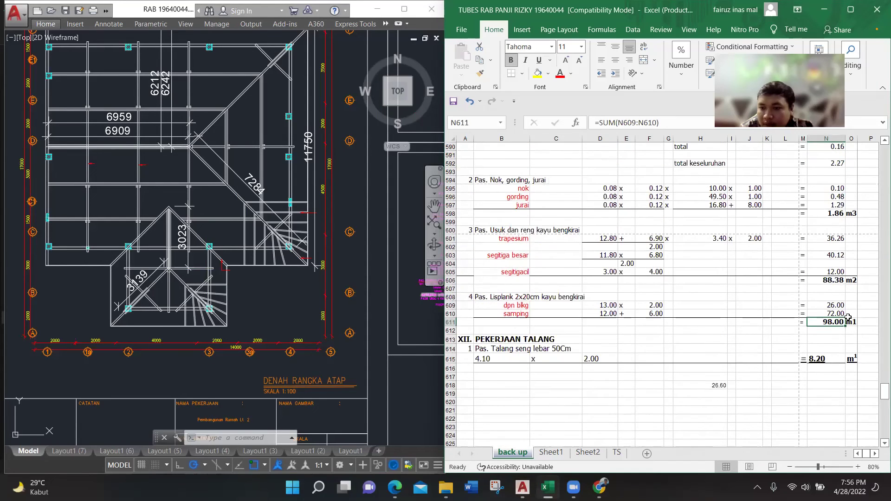
{"action": "scroll", "coordinate": [804, 321], "scroll_direction": "down", "scroll_amount": 3}
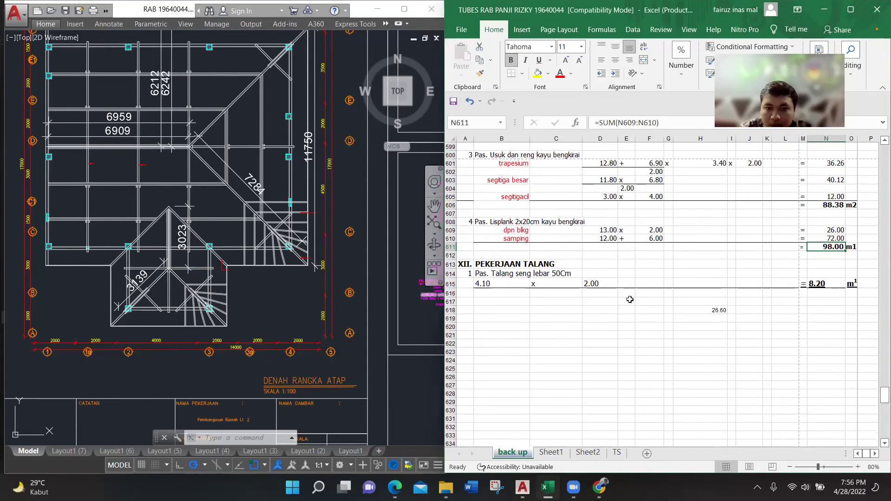
Examine where the front roof meets the main roof in DENAH RANGKA ATAP for the Pas. Talang seng item
{"action": "left_click", "coordinate": [320, 356]}
{"action": "key", "text": "Escape"}
{"action": "key", "text": "Escape"}
{"action": "mouse_move", "coordinate": [211, 260]}
{"action": "left_mouse_down"}
{"action": "mouse_move", "coordinate": [305, 262]}
{"action": "mouse_move", "coordinate": [278, 261]}
{"action": "left_mouse_up"}
{"action": "scroll", "coordinate": [281, 253], "scroll_direction": "down", "scroll_amount": 3}
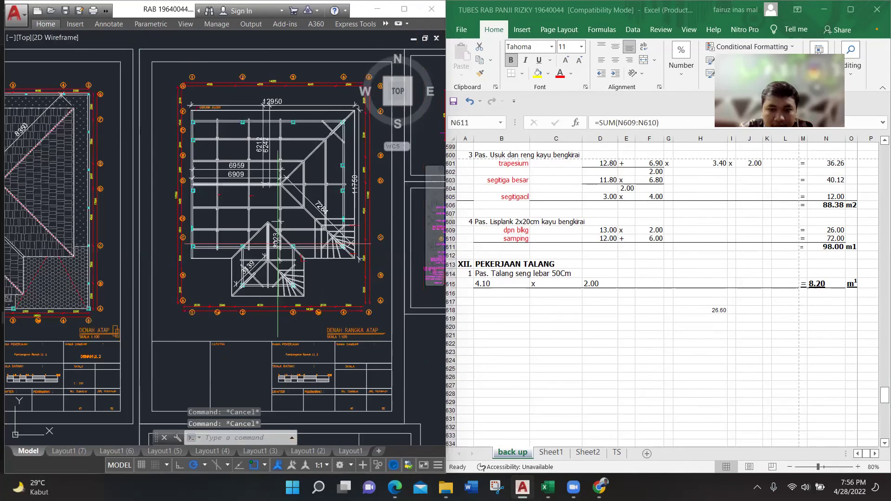
{"action": "scroll", "coordinate": [269, 241], "scroll_direction": "up", "scroll_amount": 6}
{"action": "scroll", "coordinate": [260, 229], "scroll_direction": "down", "scroll_amount": 5}
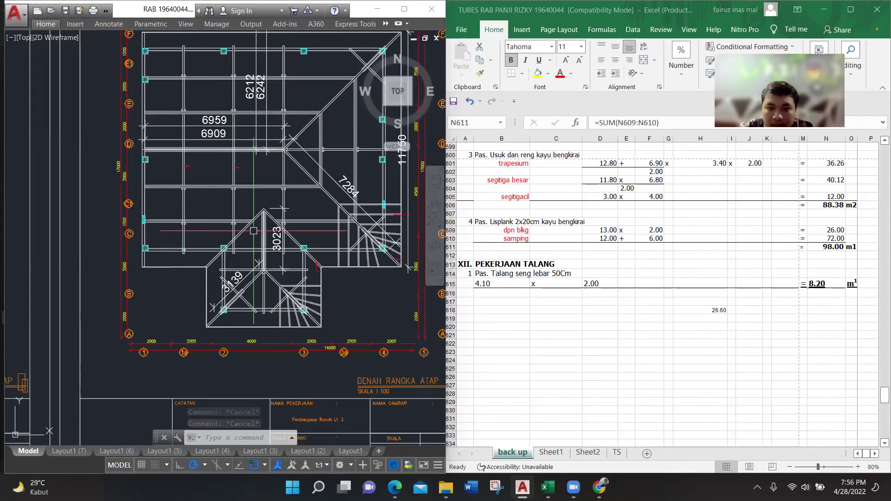
Compare the Pas. Talang seng lebar 50Cm row with the two valley lines beside the front roof's ridge in DENAH ATAP
{"action": "left_click_drag", "start_coordinate": [270, 235], "coordinate": [335, 264]}
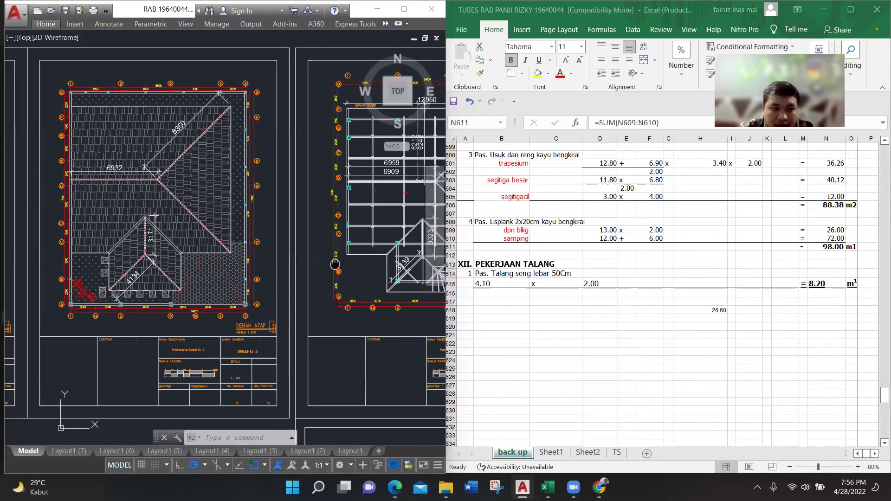
{"action": "scroll", "coordinate": [203, 230], "scroll_direction": "up", "scroll_amount": 2}
{"action": "scroll", "coordinate": [202, 230], "scroll_direction": "up", "scroll_amount": 3}
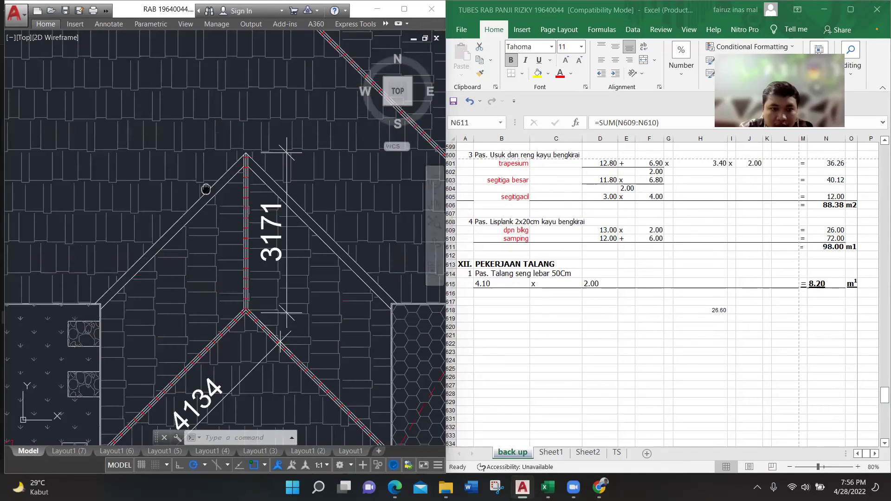
{"action": "scroll", "coordinate": [248, 191], "scroll_direction": "down", "scroll_amount": 6}
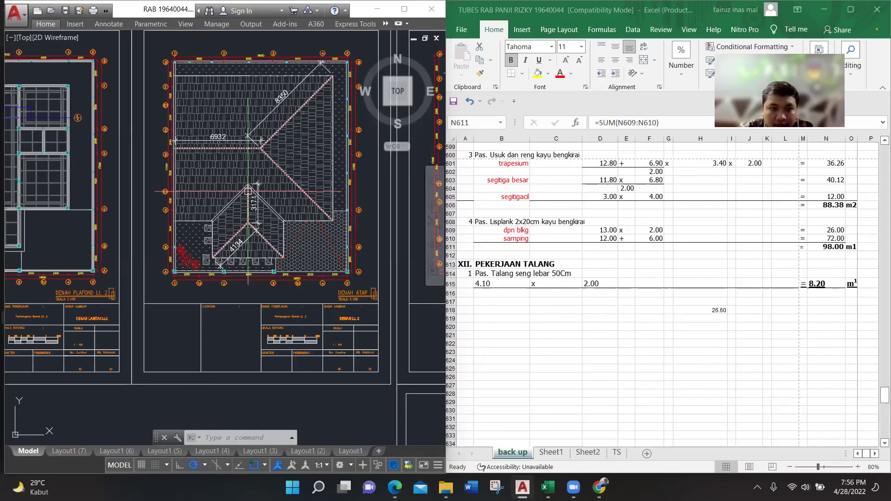
{"action": "scroll", "coordinate": [248, 191], "scroll_direction": "up", "scroll_amount": 4}
{"action": "scroll", "coordinate": [231, 145], "scroll_direction": "down", "scroll_amount": 2}
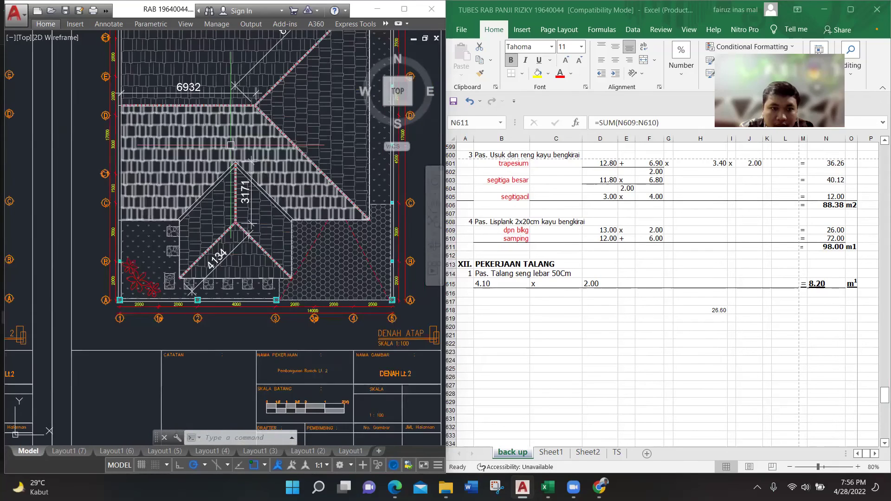
{"action": "left_click_drag", "start_coordinate": [231, 145], "coordinate": [251, 202]}
{"action": "scroll", "coordinate": [251, 203], "scroll_direction": "up", "scroll_amount": 2}
{"action": "left_click_drag", "start_coordinate": [228, 285], "coordinate": [251, 256]}
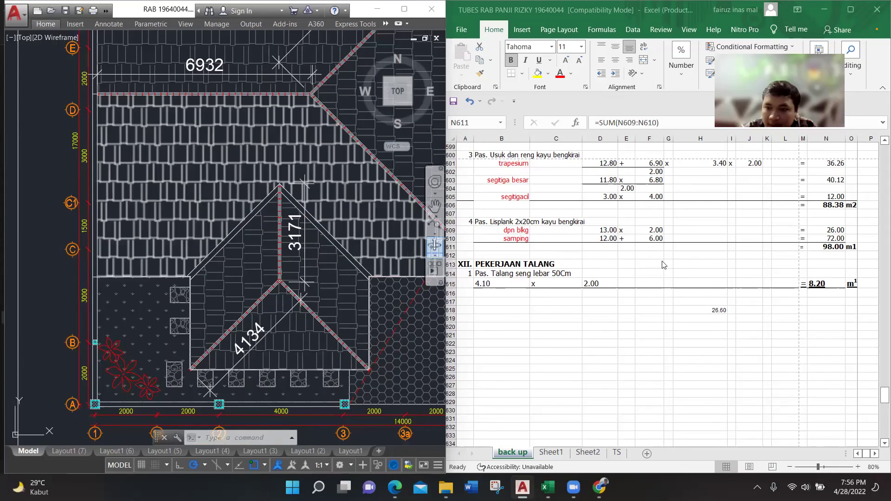
{"action": "left_click", "coordinate": [835, 301]}
{"action": "left_click", "coordinate": [768, 302]}
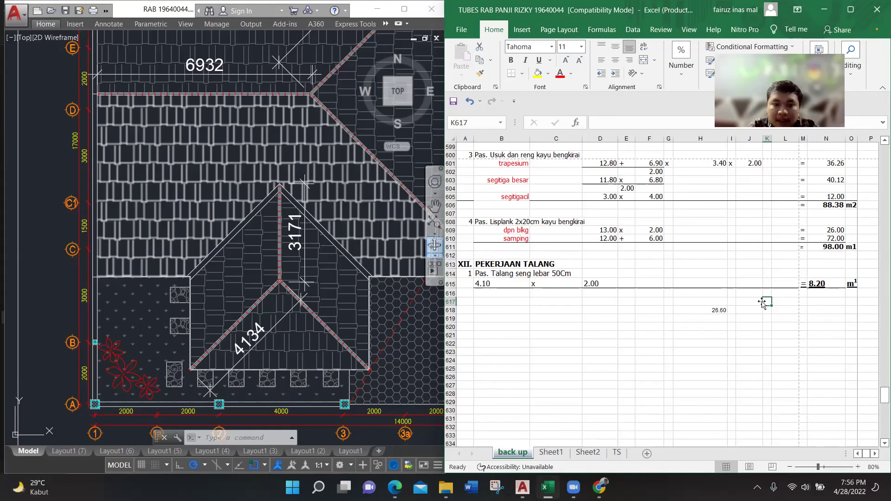
{"action": "scroll", "coordinate": [304, 270], "scroll_direction": "down", "scroll_amount": 2}
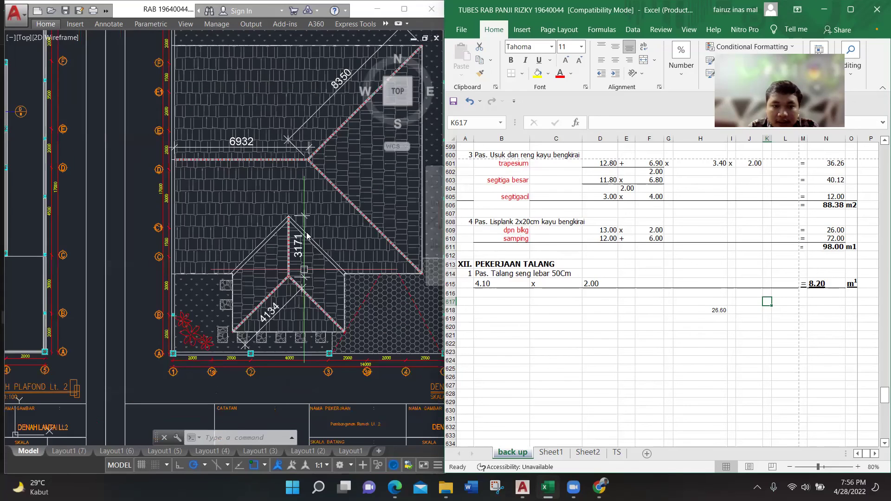
{"action": "left_click_drag", "start_coordinate": [257, 185], "coordinate": [235, 207]}
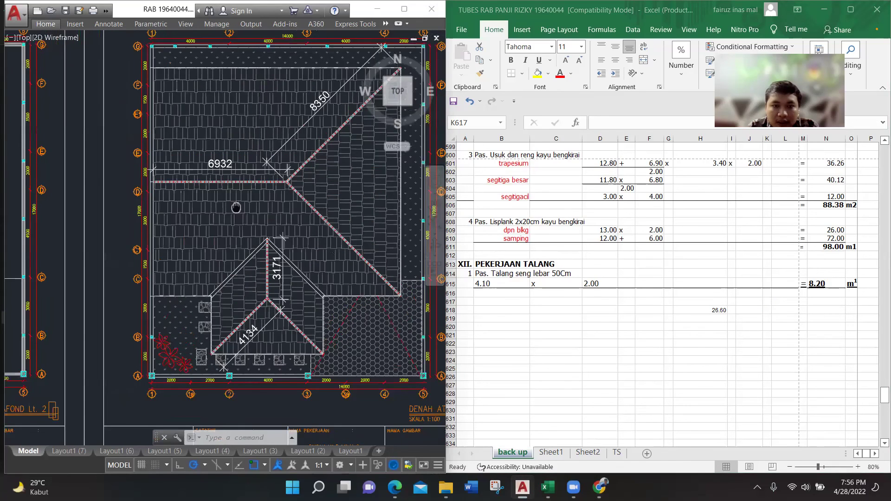
{"action": "scroll", "coordinate": [200, 249], "scroll_direction": "down", "scroll_amount": 3}
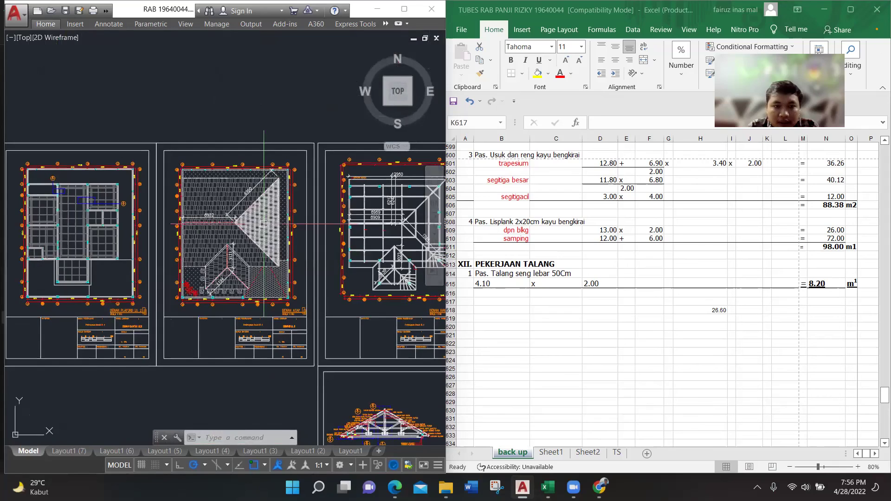
{"action": "scroll", "coordinate": [261, 210], "scroll_direction": "up", "scroll_amount": 3}
{"action": "mouse_move", "coordinate": [261, 210]}
{"action": "left_mouse_down"}
{"action": "mouse_move", "coordinate": [341, 186]}
{"action": "mouse_move", "coordinate": [334, 189]}
{"action": "left_mouse_up"}
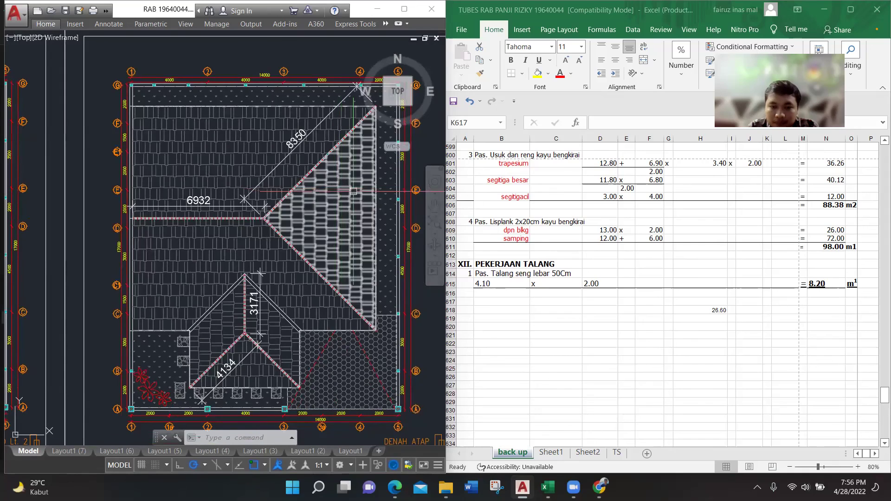